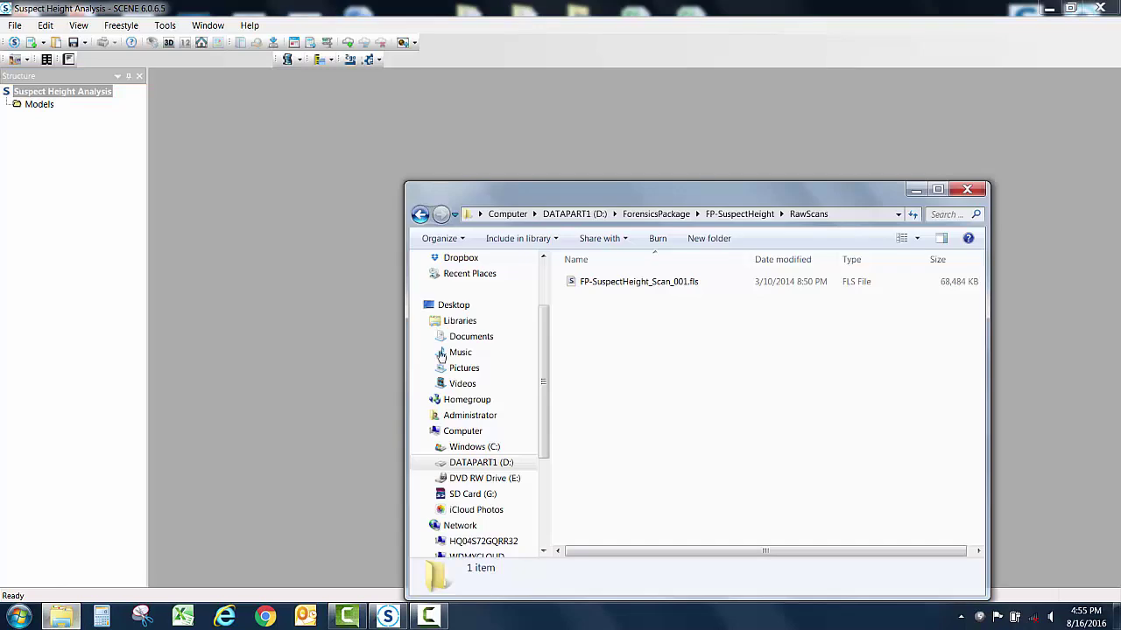
# Add the raw scan FP-SuspectHeight_Scan_001.fls from the RawScans folder to the Suspect Height Analysis project.
pyautogui.moveTo(605, 281); pyautogui.dragTo(26, 197)
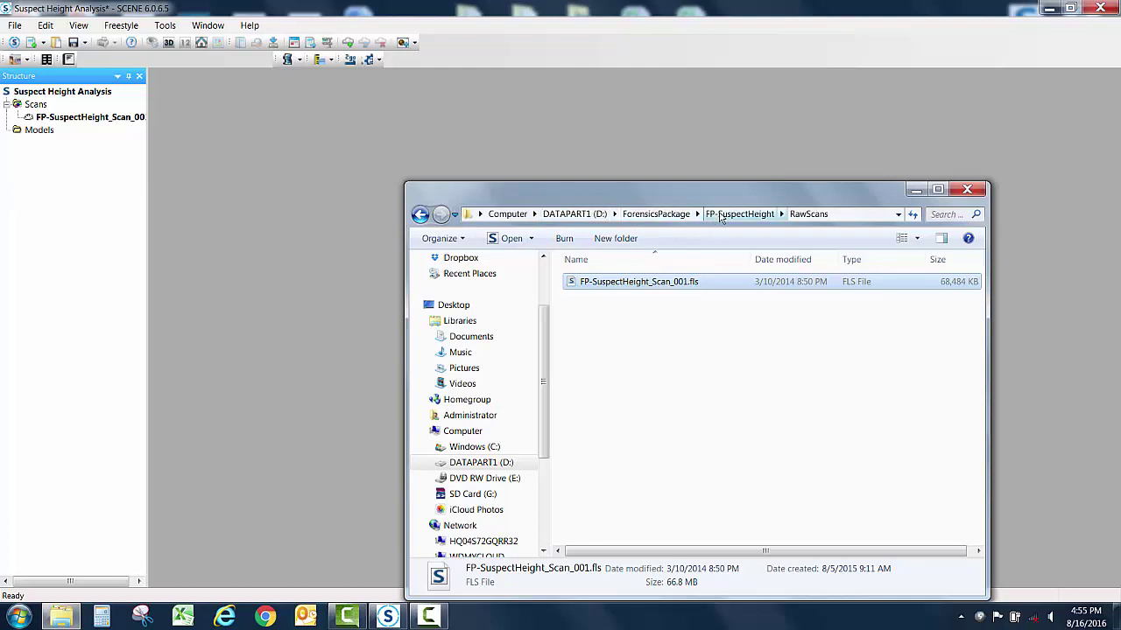
# Review the suspect photos DSC_0434 to DSC_0445 in the FP-SuspectHeight Images folder, comparing the man's posture and visible room features.
pyautogui.click(719, 217)
pyautogui.doubleClick(600, 282)
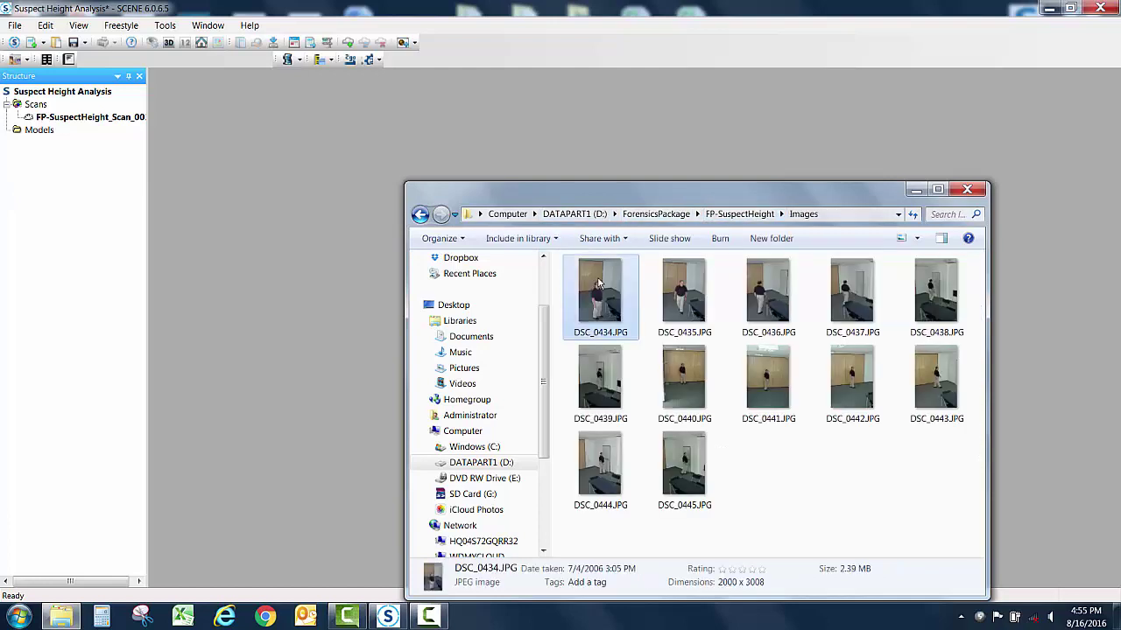
pyautogui.doubleClick(600, 282)
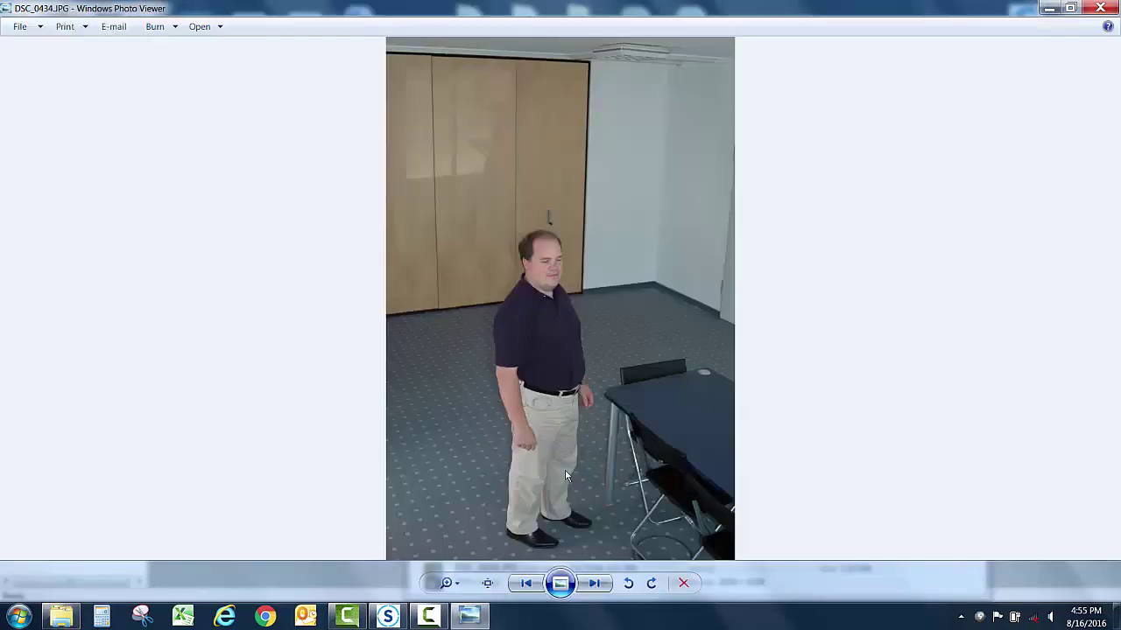
pyautogui.click(595, 584)
pyautogui.click(596, 584)
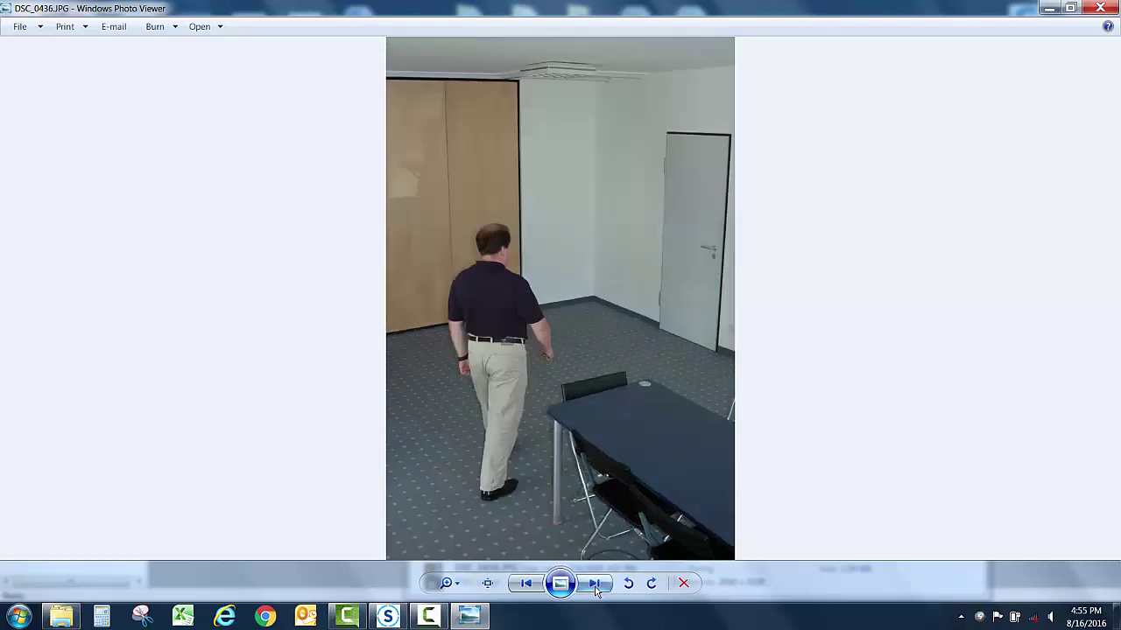
pyautogui.click(596, 584)
pyautogui.click(596, 584)
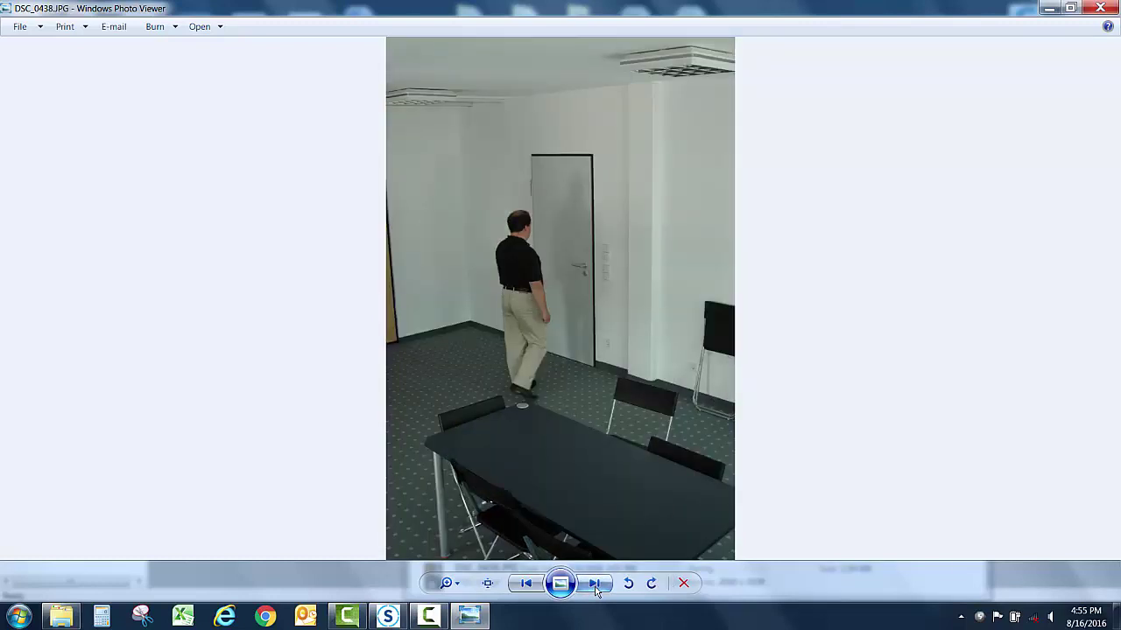
pyautogui.click(596, 584)
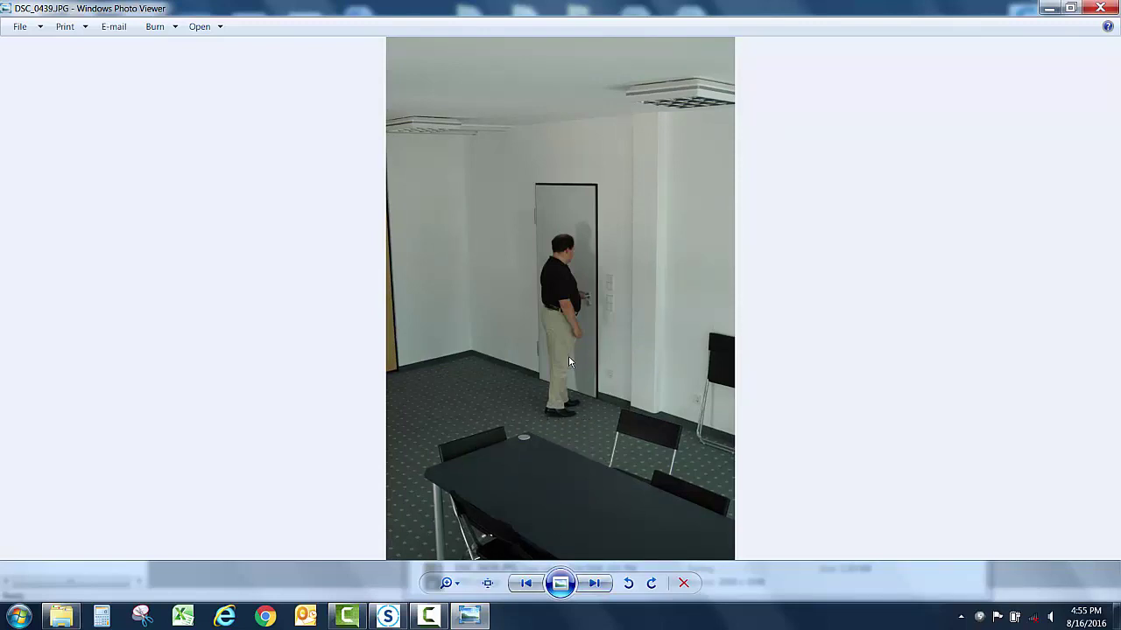
pyautogui.click(595, 584)
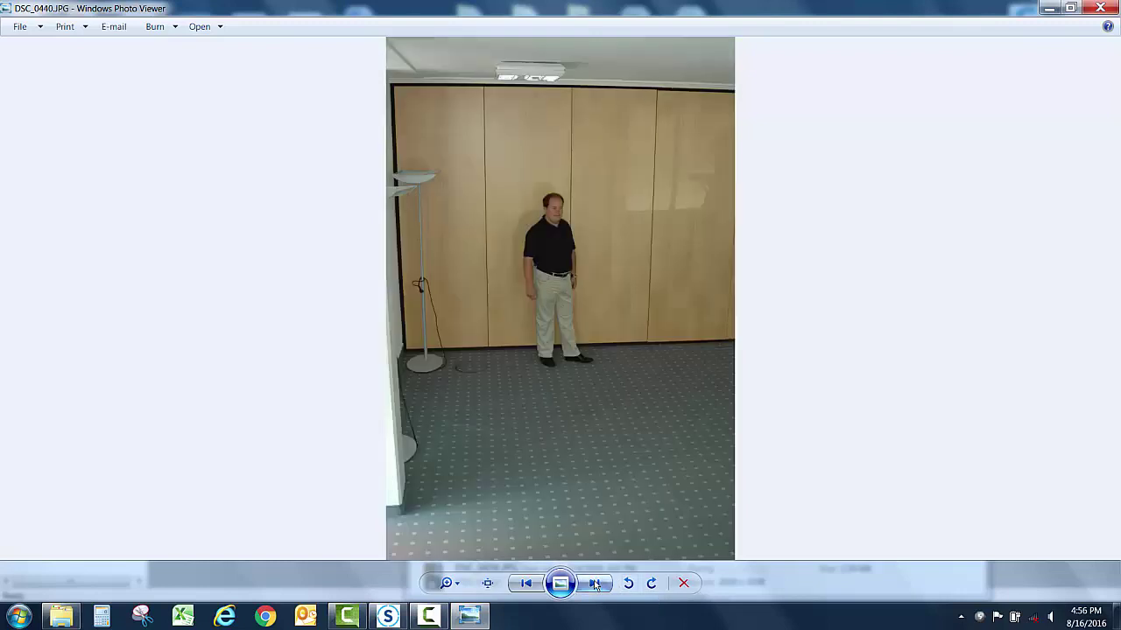
pyautogui.click(595, 584)
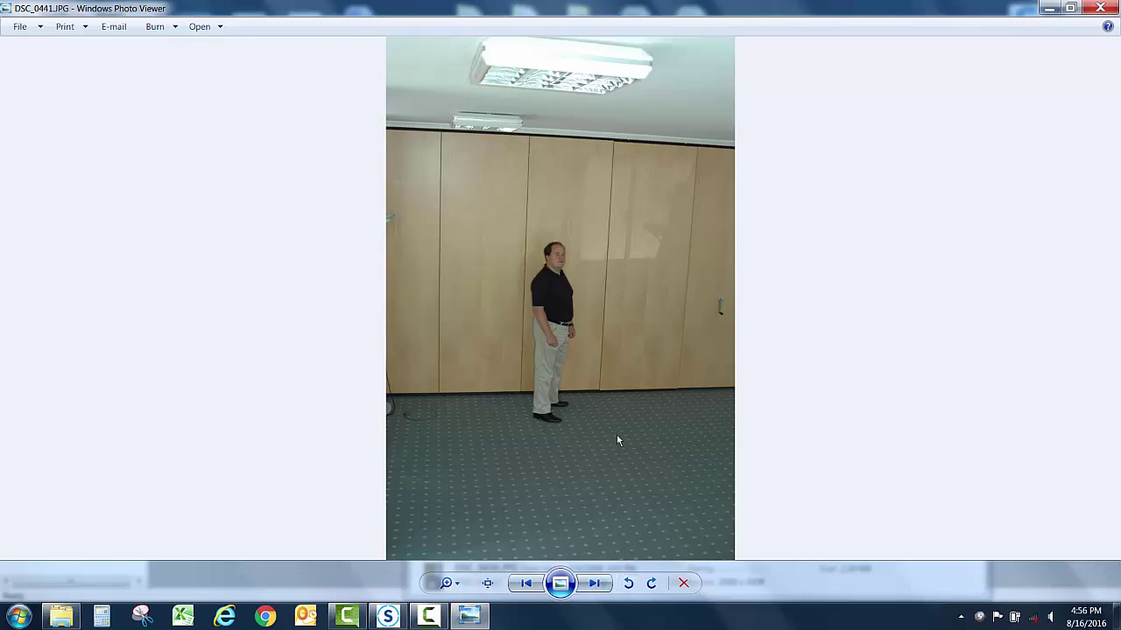
pyautogui.click(596, 585)
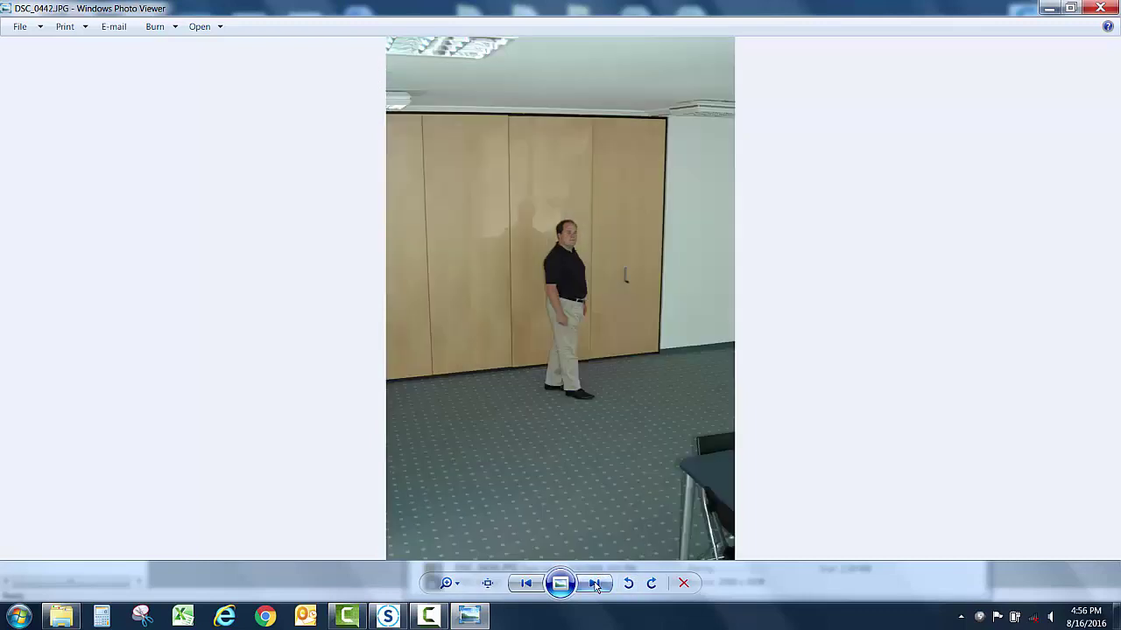
pyautogui.click(595, 585)
pyautogui.click(596, 585)
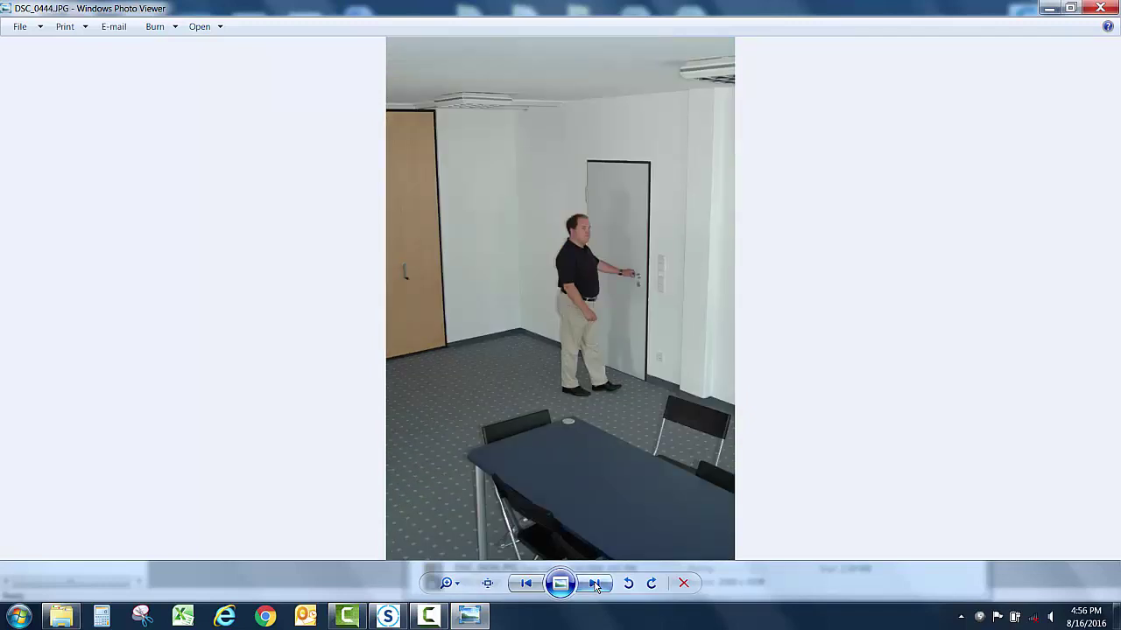
pyautogui.click(595, 585)
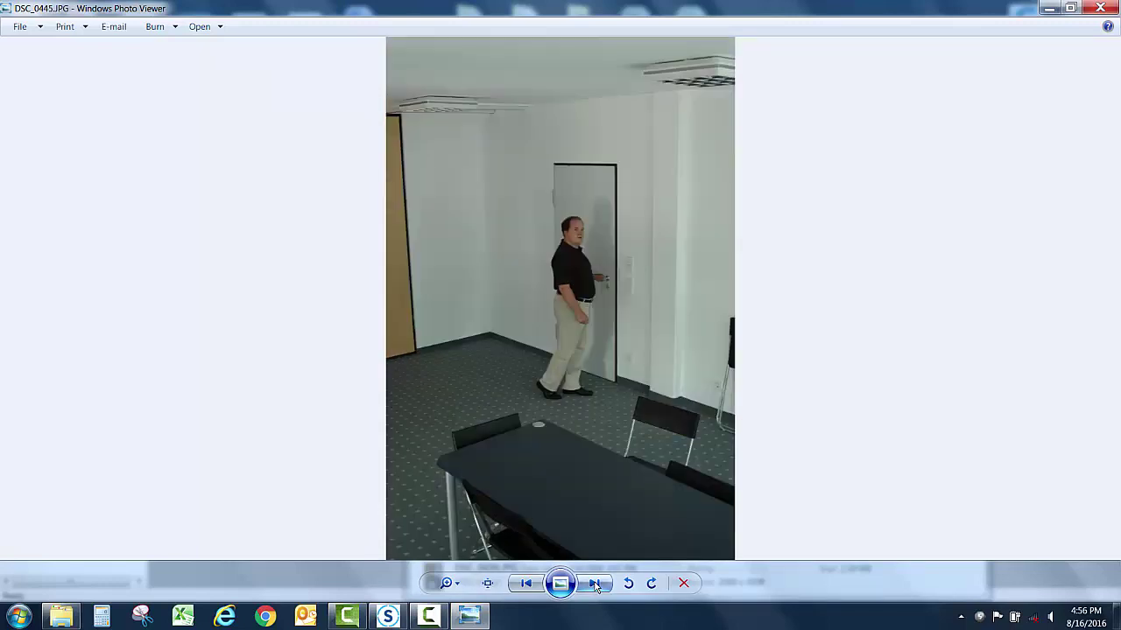
pyautogui.click(596, 585)
pyautogui.click(595, 585)
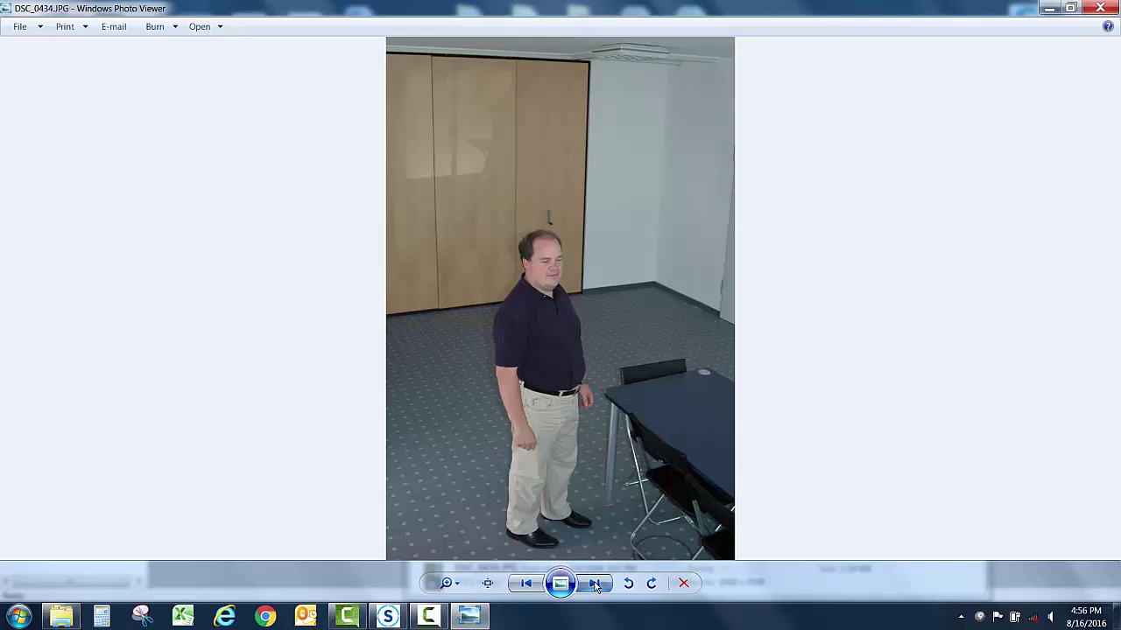
pyautogui.click(595, 585)
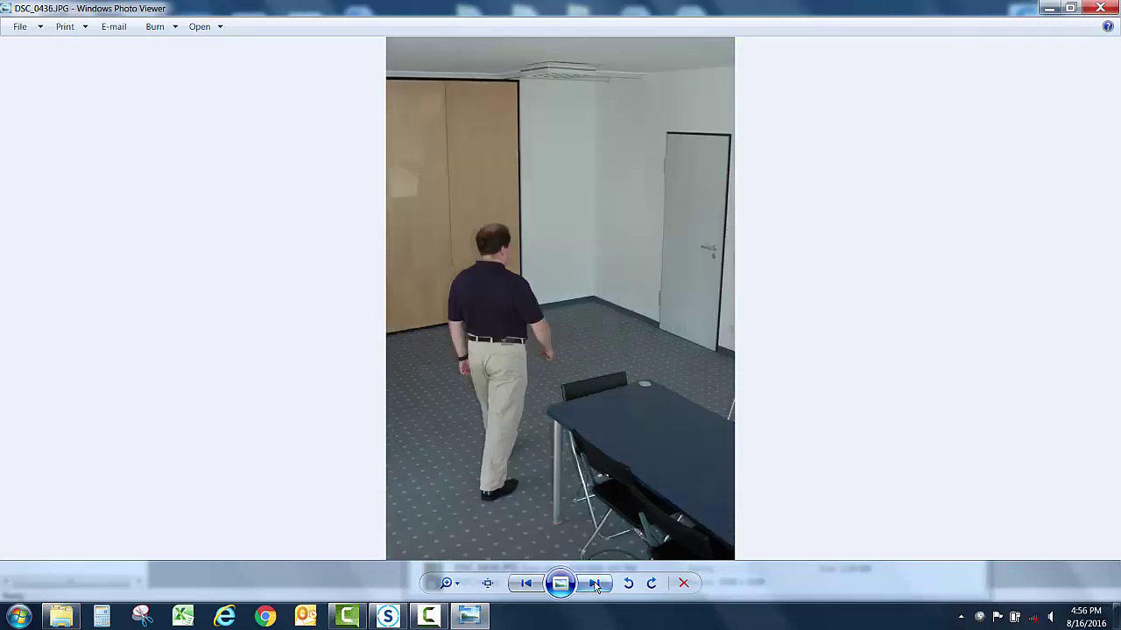
pyautogui.click(596, 585)
pyautogui.click(595, 585)
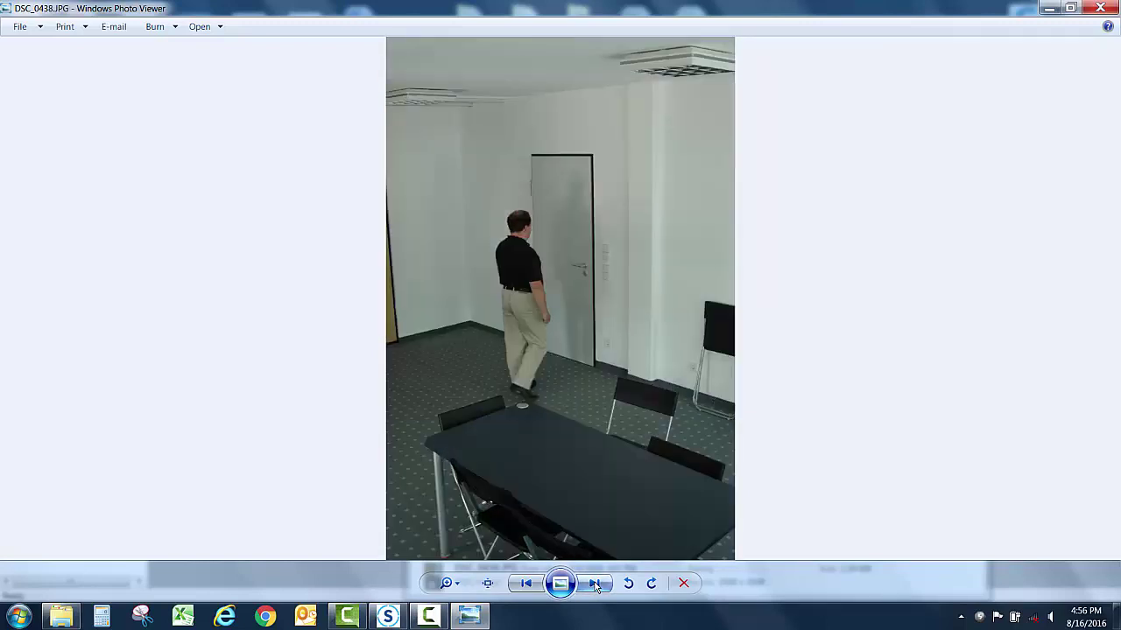
pyautogui.click(595, 585)
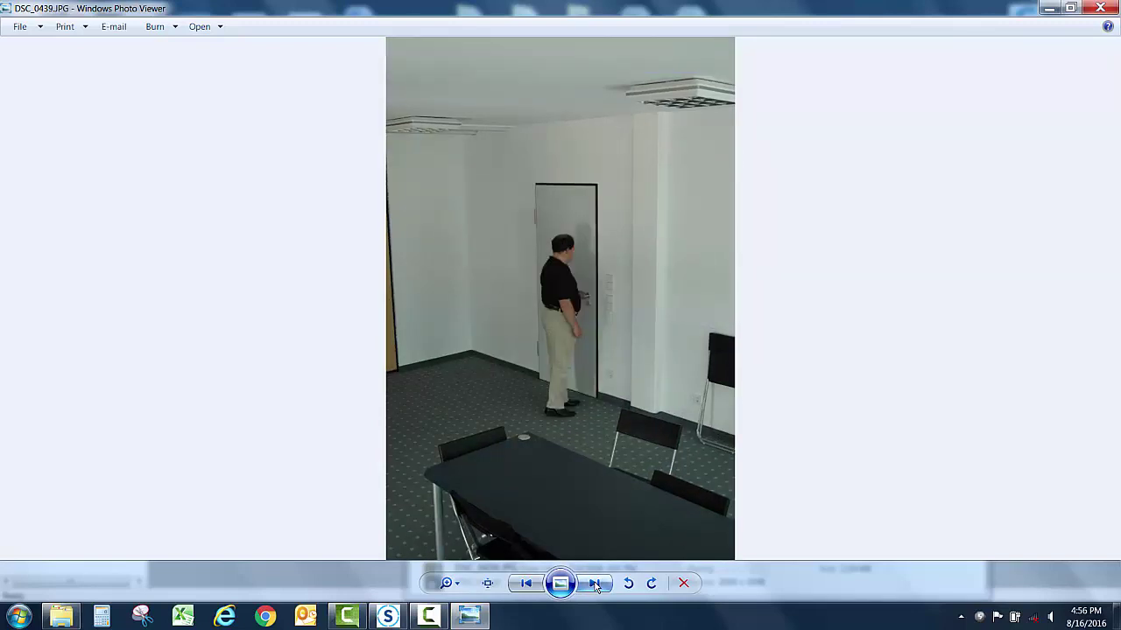
pyautogui.click(596, 585)
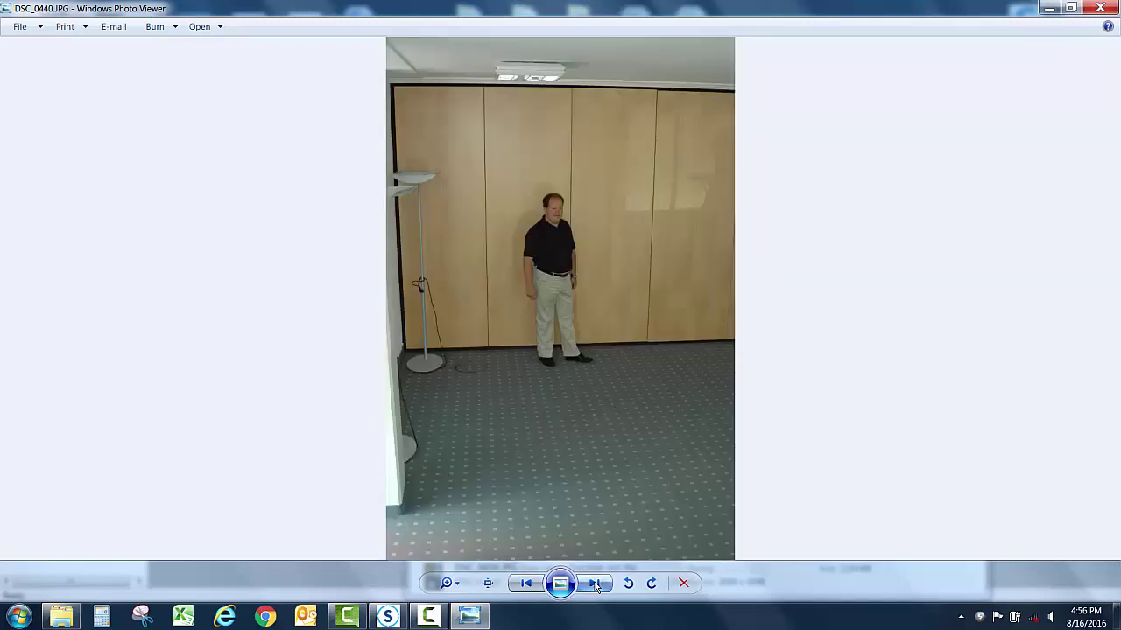
pyautogui.click(595, 585)
pyautogui.click(595, 585)
pyautogui.click(596, 585)
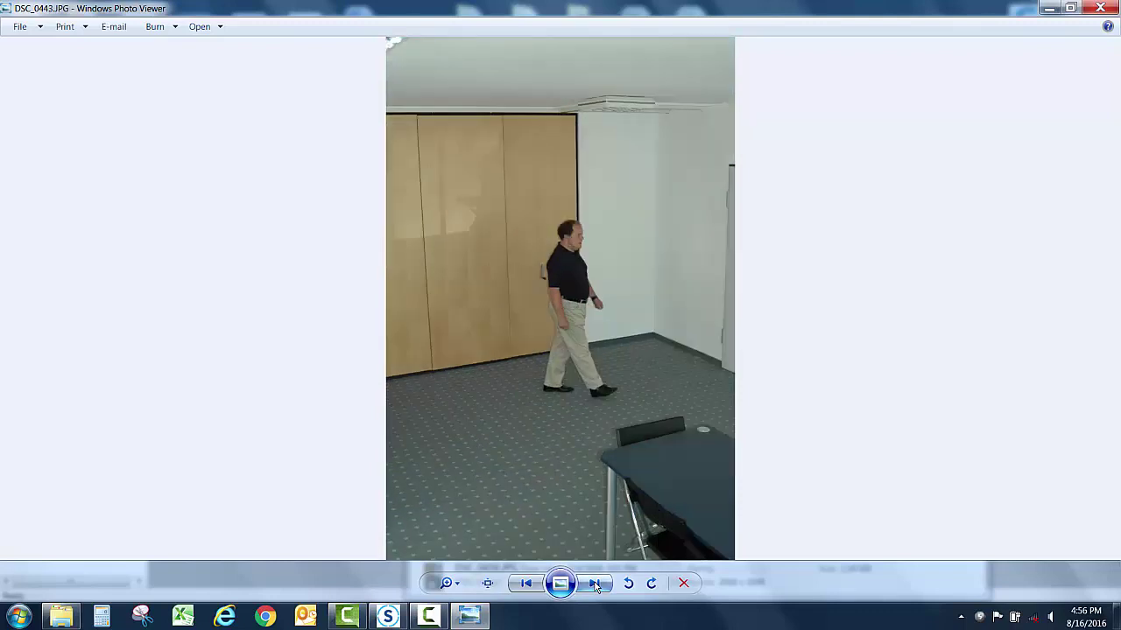
pyautogui.click(596, 585)
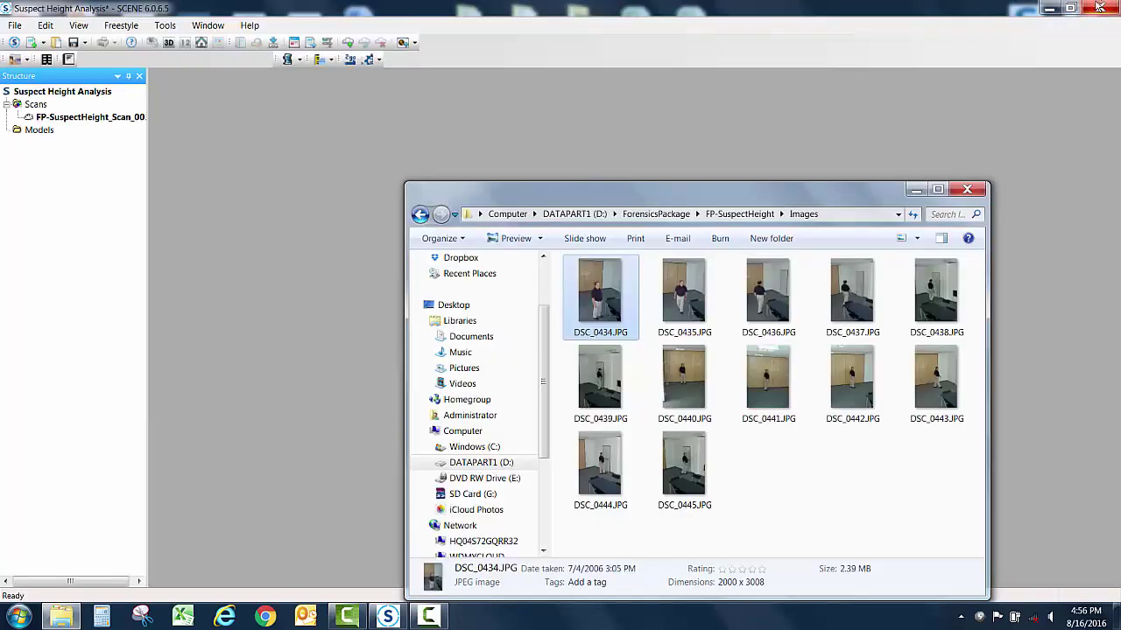
pyautogui.click(1100, 8)
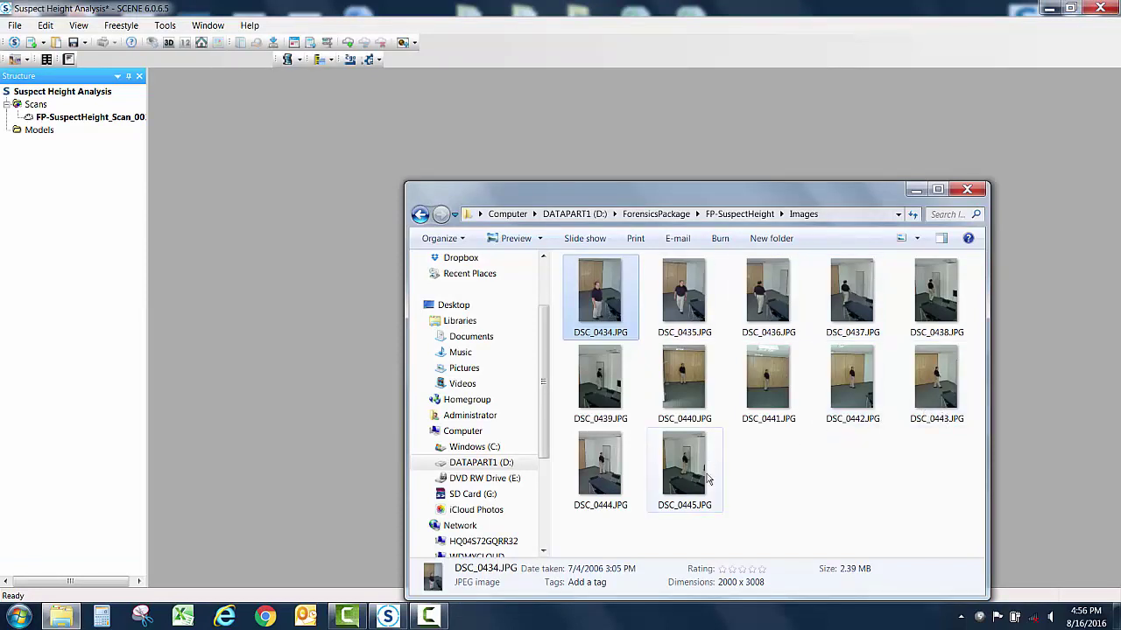
# Import the photo DSC_0444.JPG into the project as a virtual scan that may be fitted to the 3D world.
pyautogui.moveTo(604, 473); pyautogui.dragTo(86, 272)
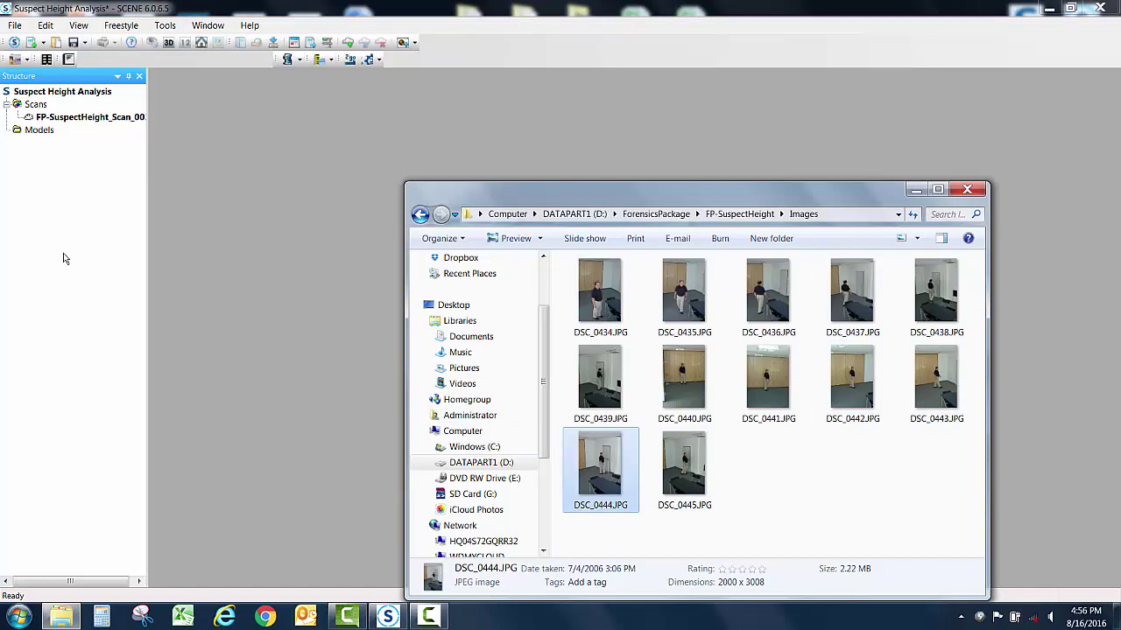
pyautogui.click(972, 189)
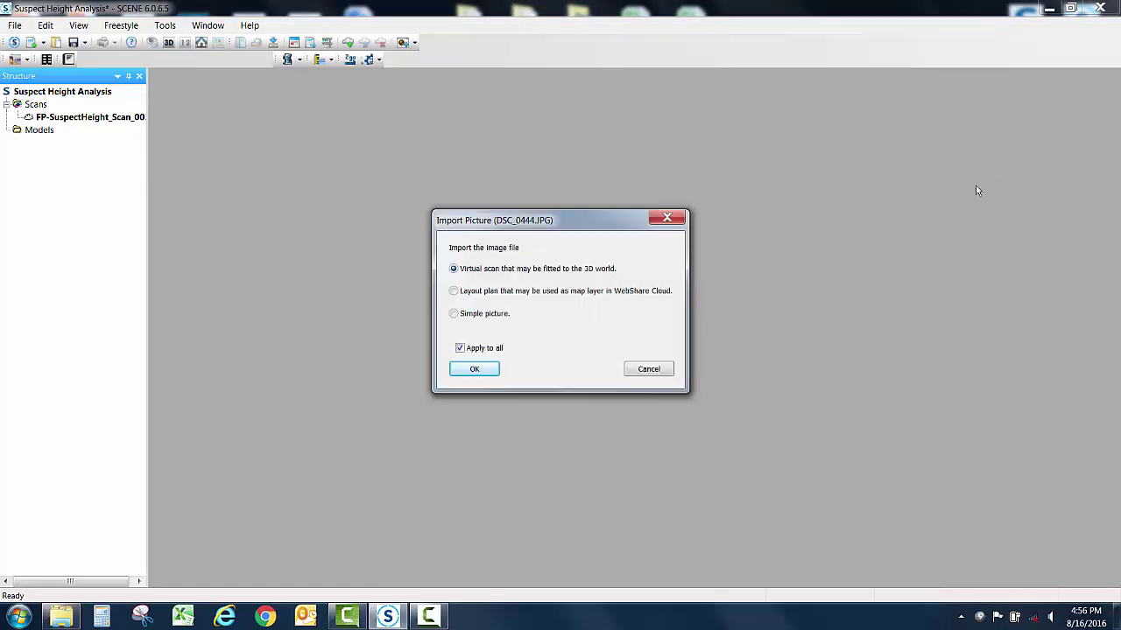
pyautogui.click(486, 373)
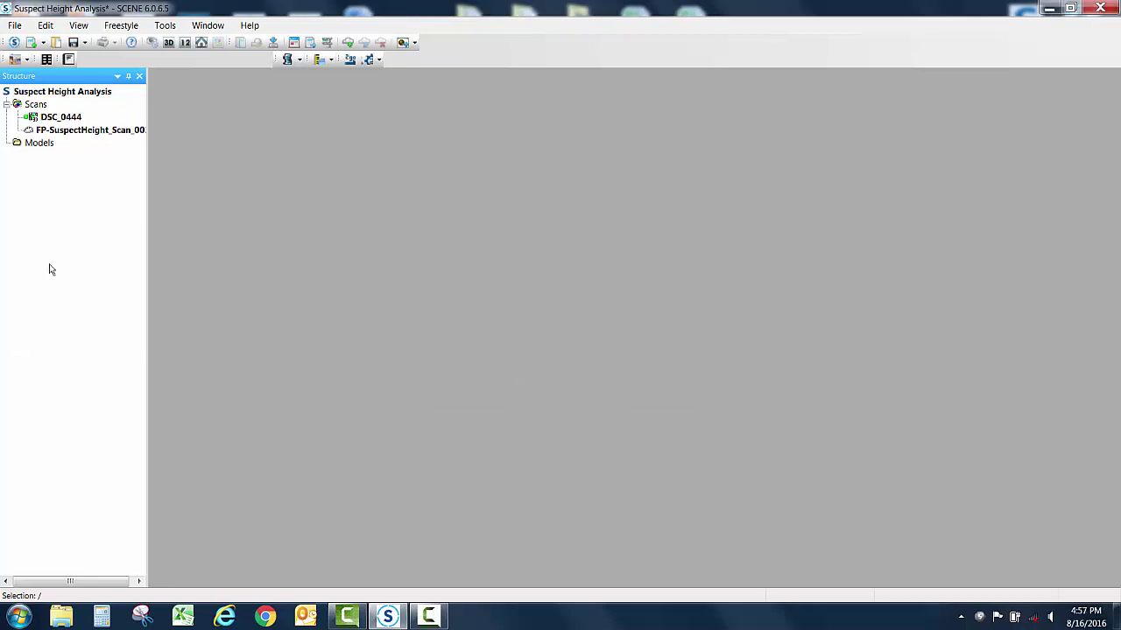
# Open FP-SuspectHeight_Scan_001 in a Quick View.
pyautogui.rightClick(51, 131)
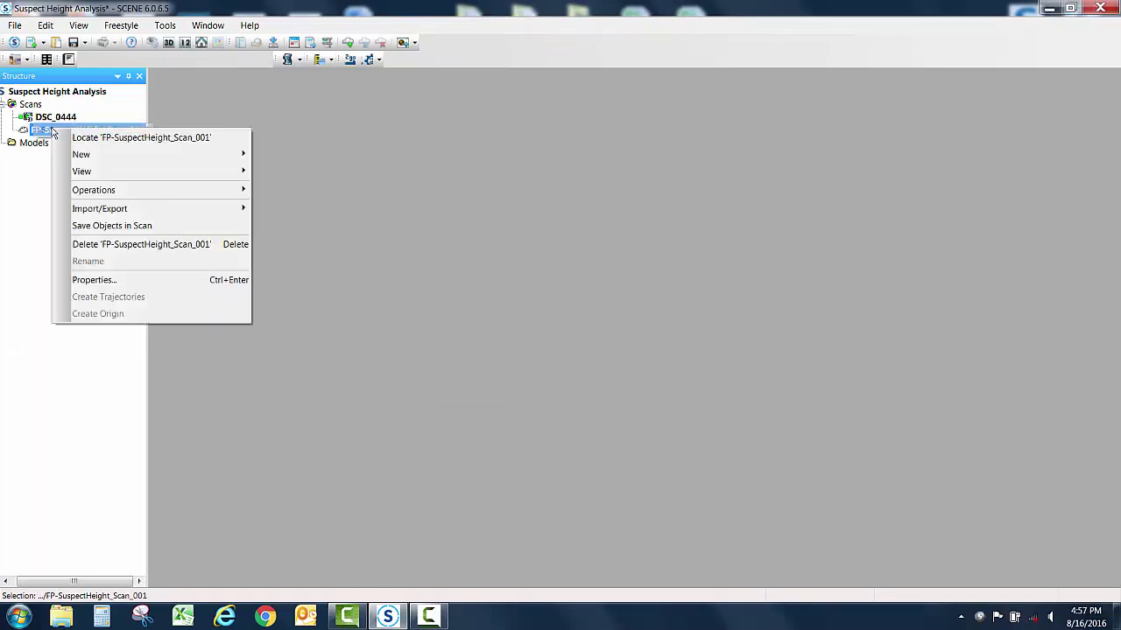
pyautogui.moveTo(201, 176)
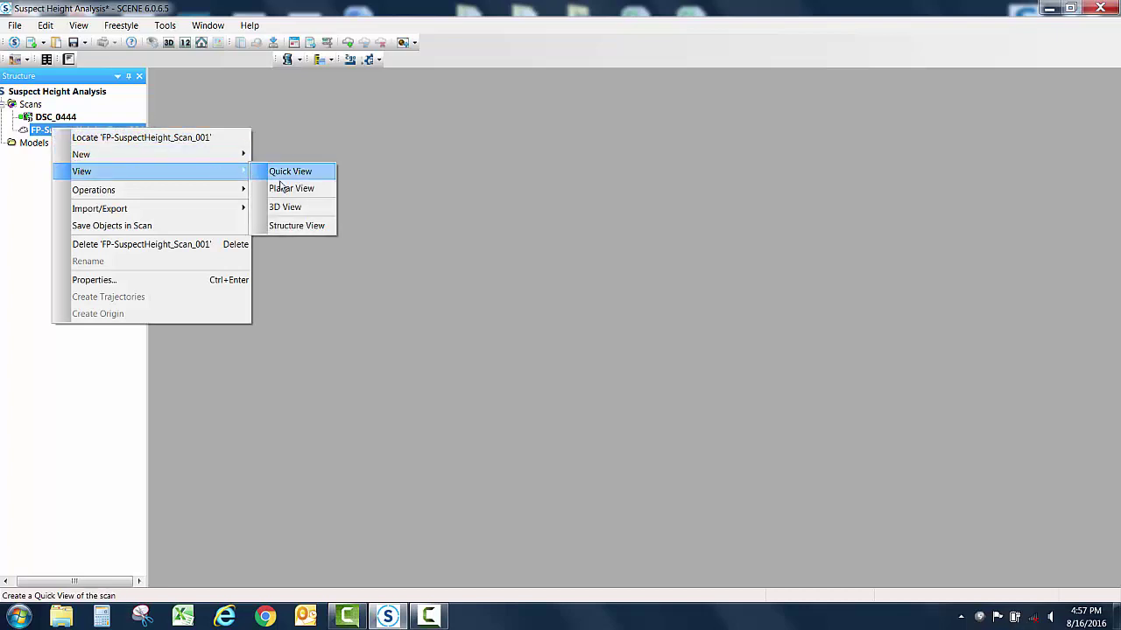
pyautogui.click(278, 171)
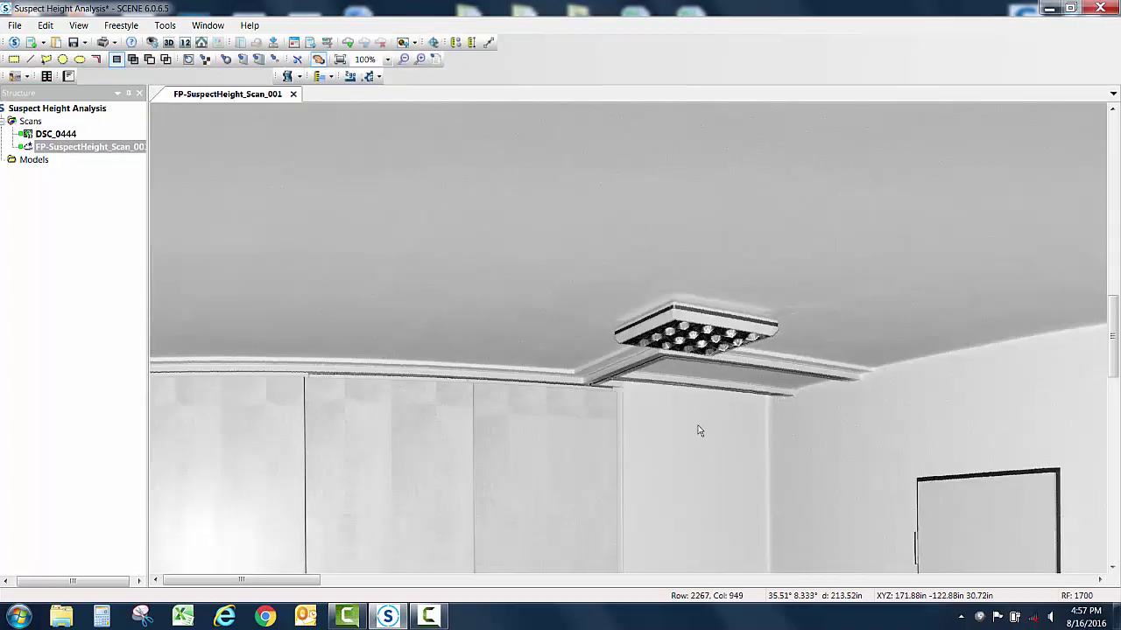
# Outline the open floor between the wooden cabinets, the door and the table with a five-corner polygon and fit a plane to it, keeping the default names.
pyautogui.moveTo(698, 430); pyautogui.dragTo(560, 204)
pyautogui.scroll(-1, 618, 374)
pyautogui.moveTo(605, 505); pyautogui.dragTo(661, 278)
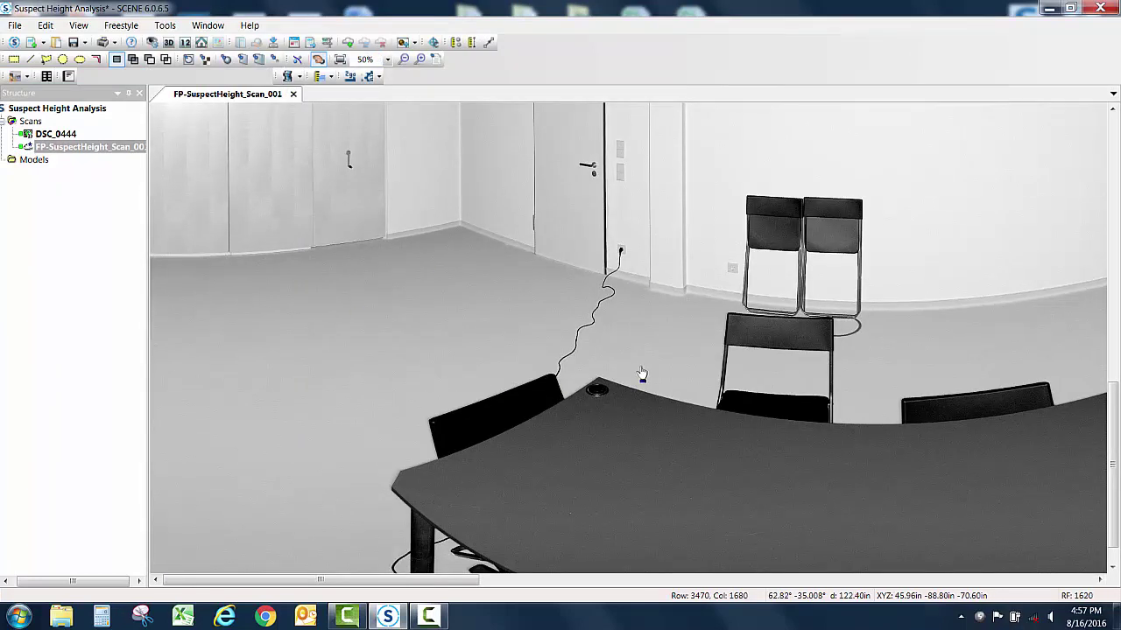
pyautogui.click(46, 59)
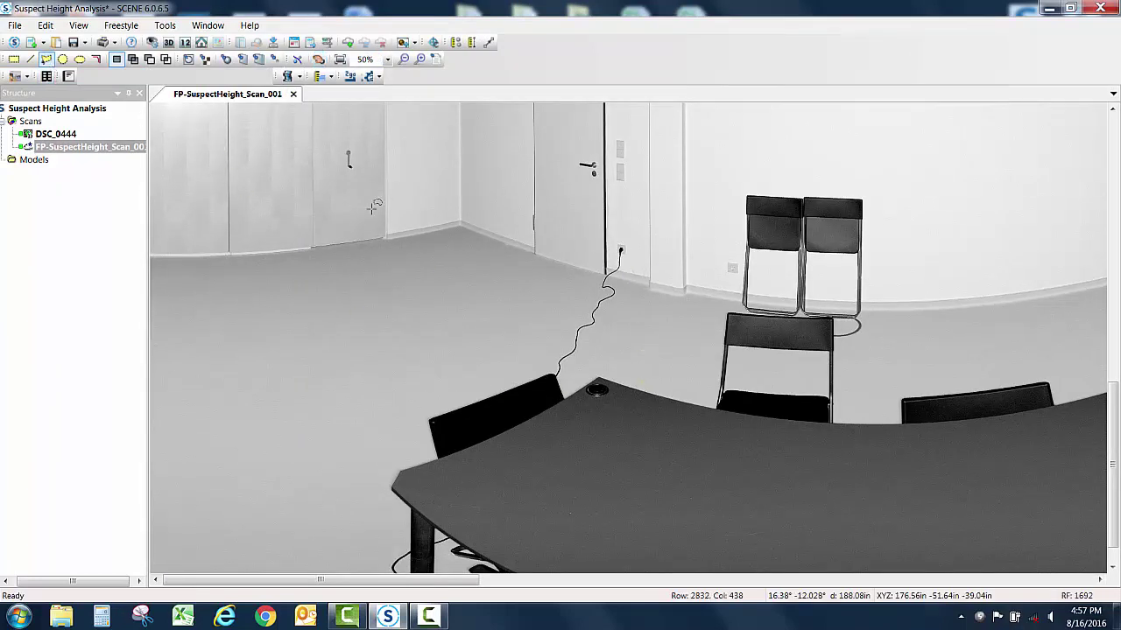
pyautogui.click(459, 246)
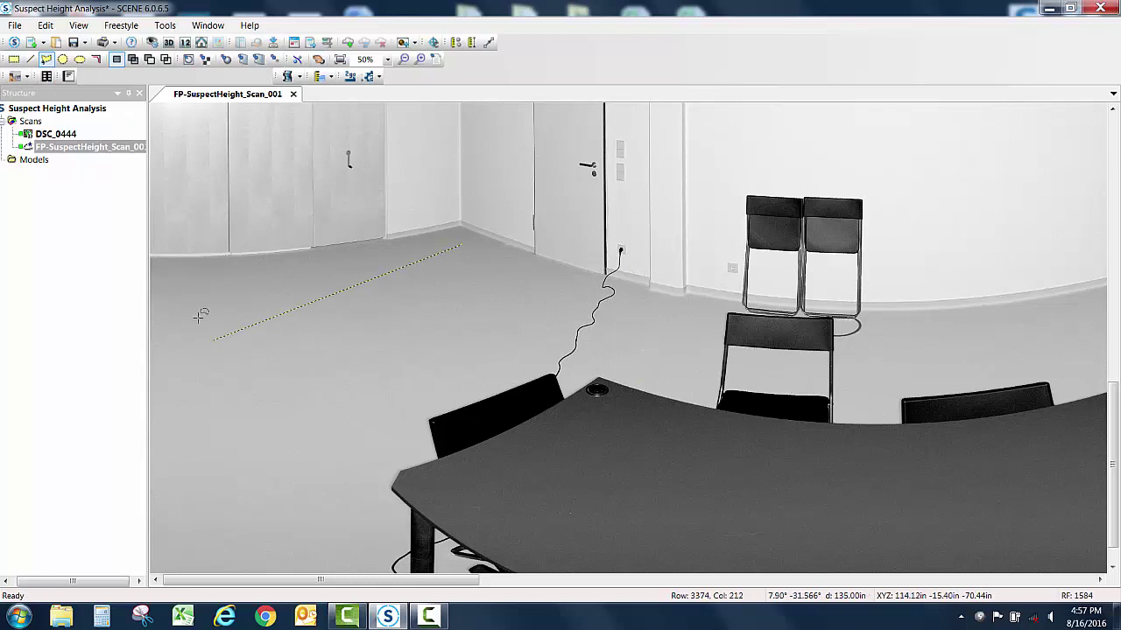
pyautogui.click(165, 281)
pyautogui.click(208, 544)
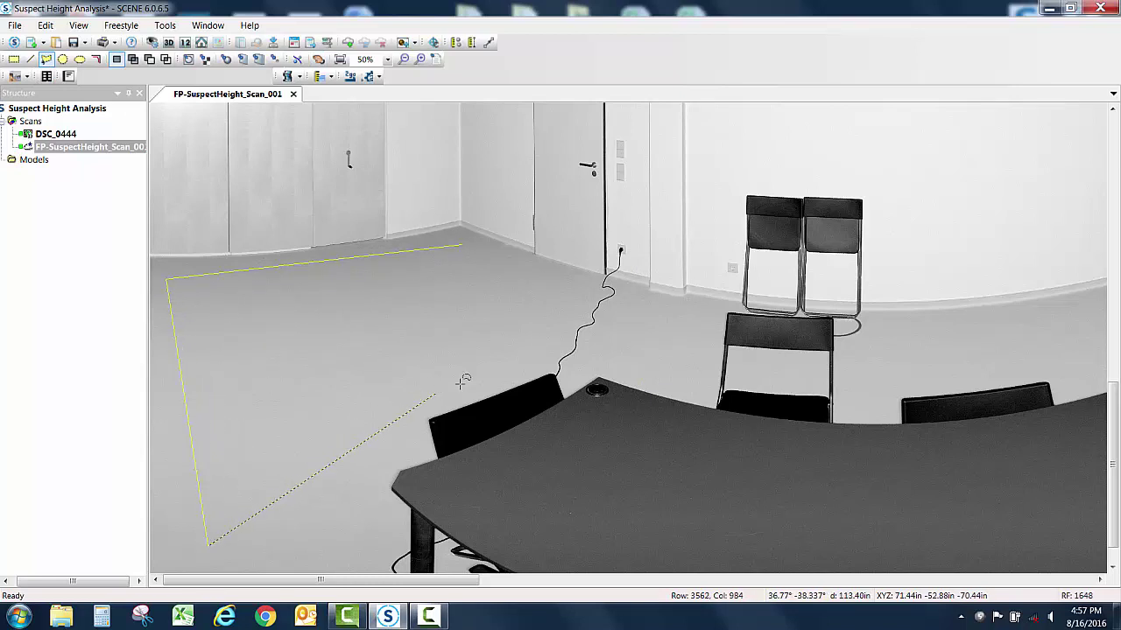
pyautogui.click(545, 342)
pyautogui.click(573, 285)
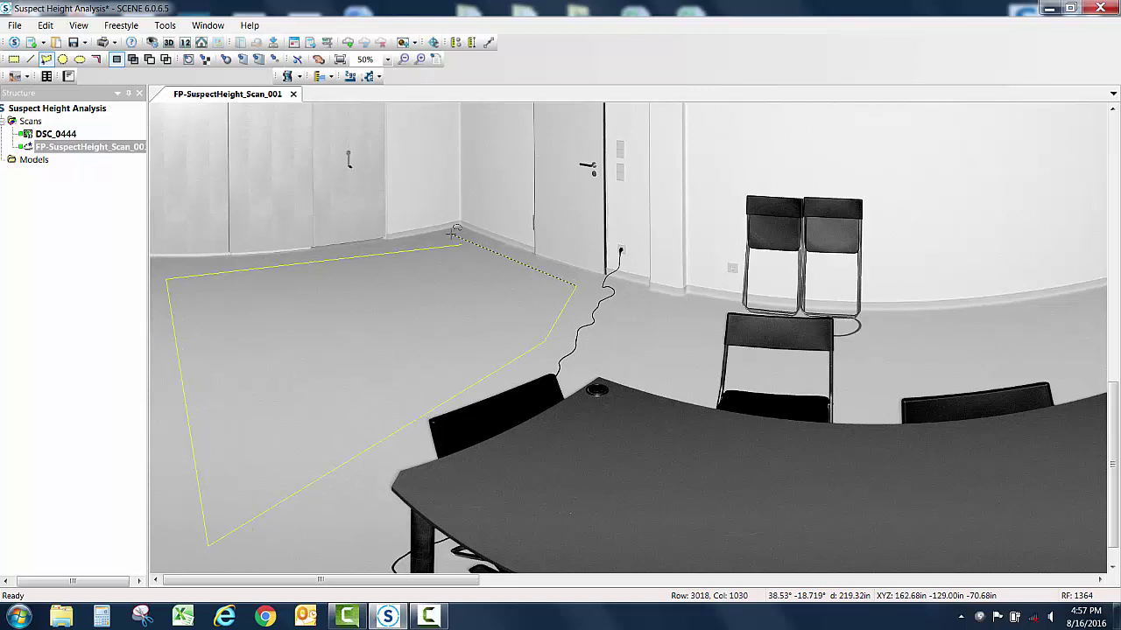
pyautogui.click(473, 244)
pyautogui.rightClick(421, 290)
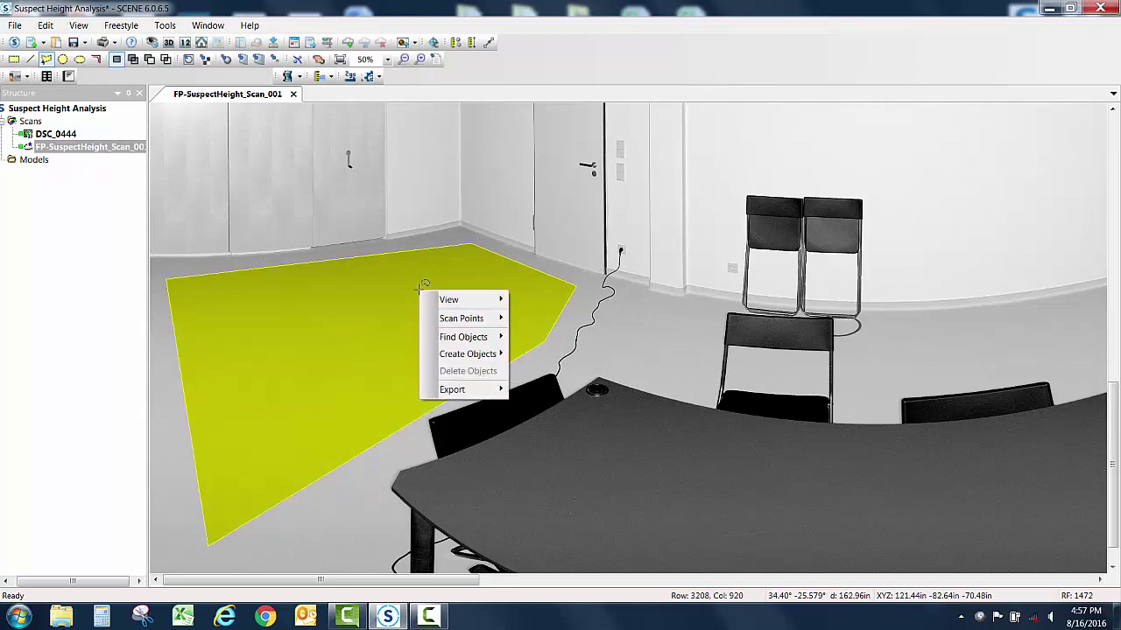
pyautogui.moveTo(477, 354)
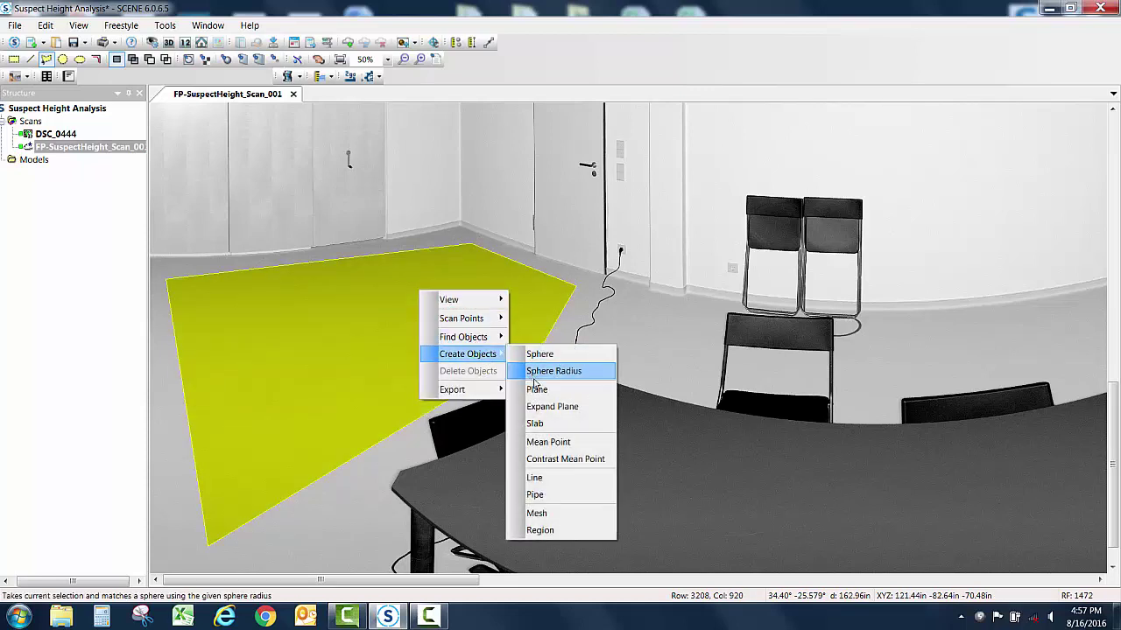
pyautogui.click(538, 390)
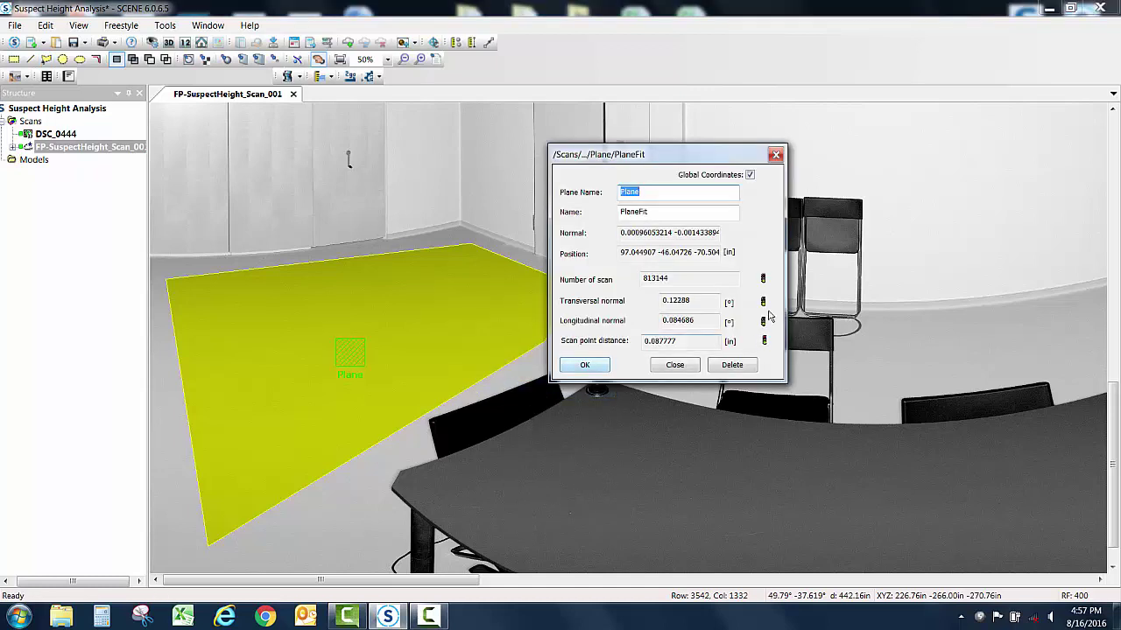
pyautogui.click(584, 366)
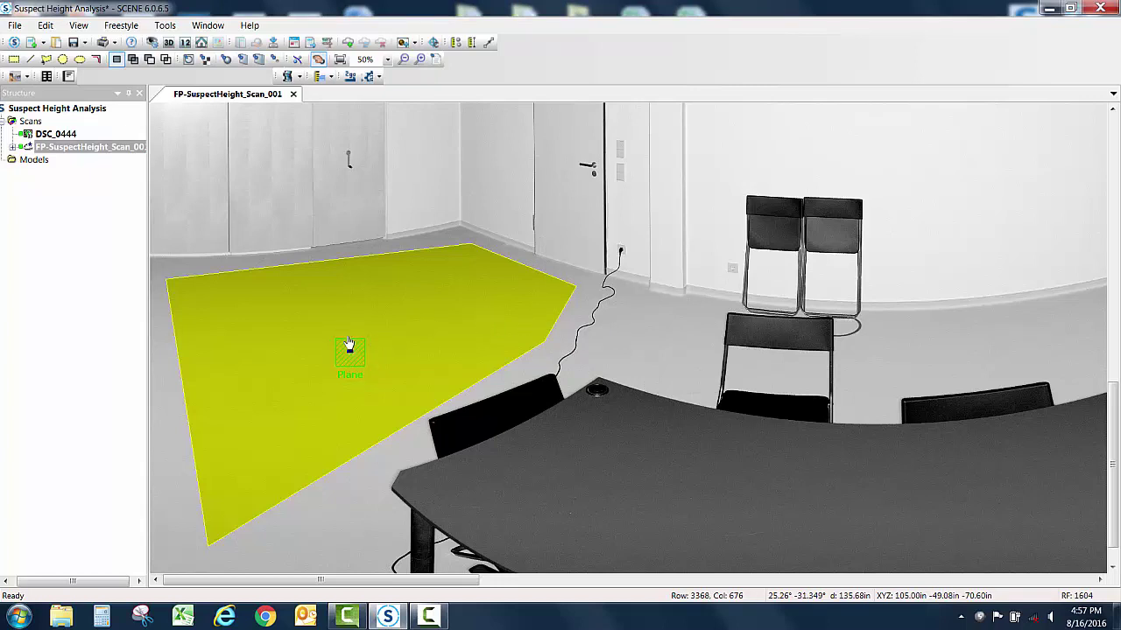
pyautogui.click(443, 343)
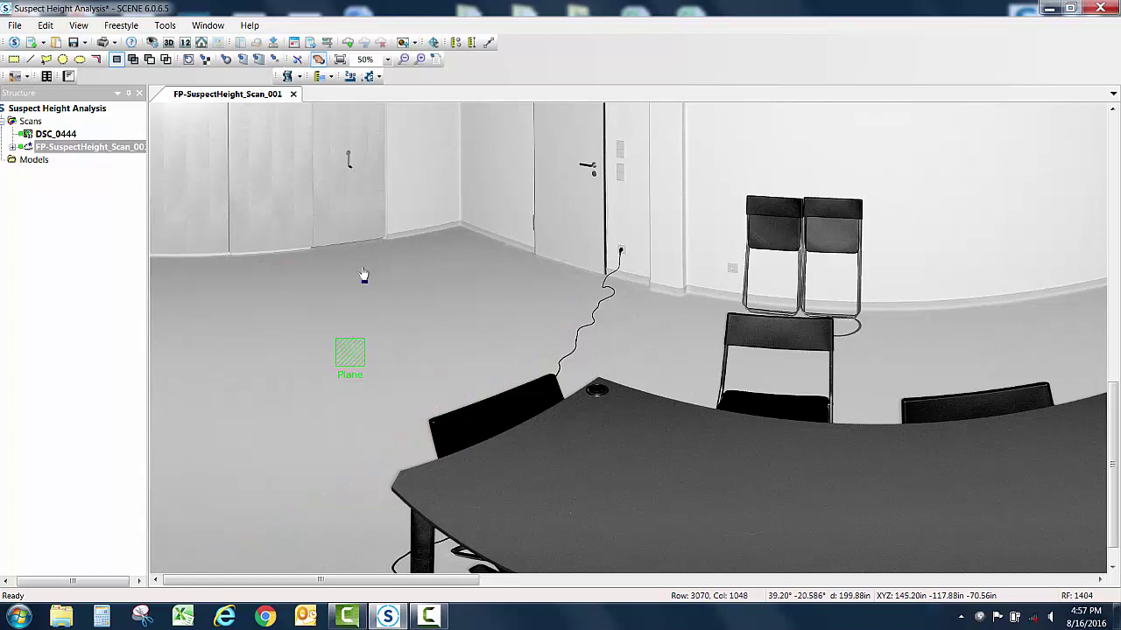
# Start a Place in 3D registration for DSC_0444 and assign the scan's fitted floor plane as its ground plane.
pyautogui.rightClick(66, 134)
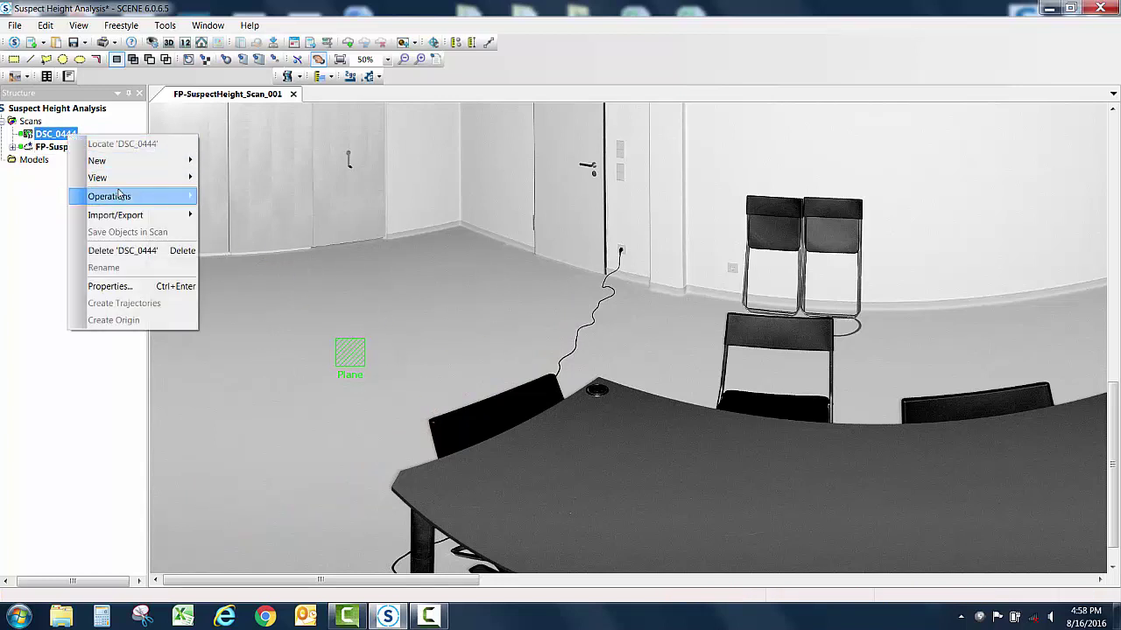
pyautogui.moveTo(119, 194)
pyautogui.moveTo(217, 198)
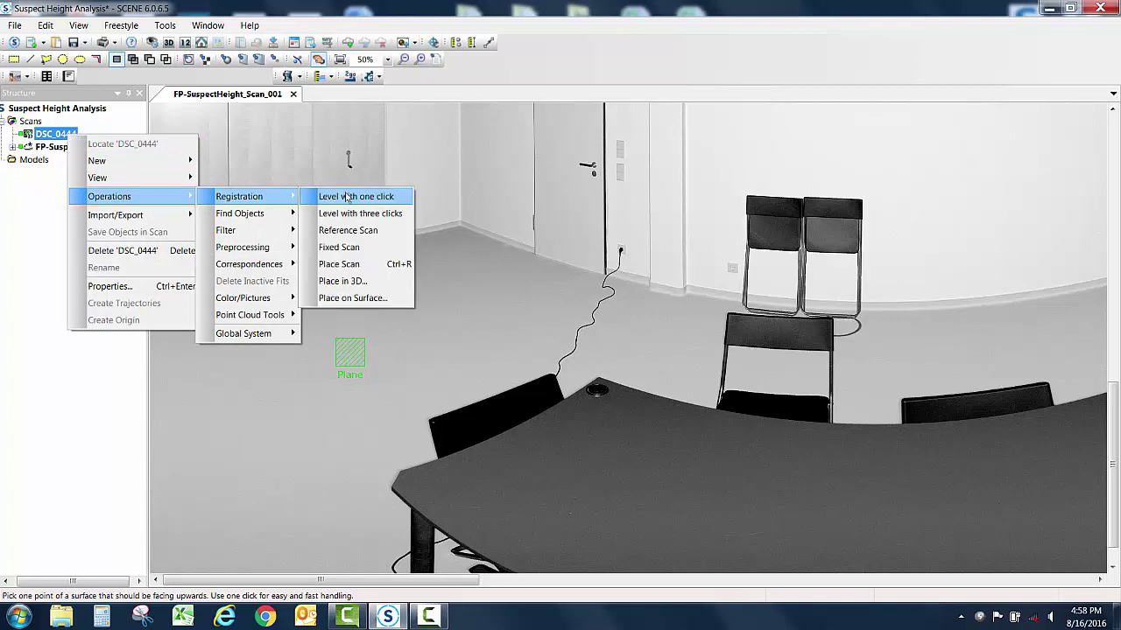
pyautogui.click(366, 281)
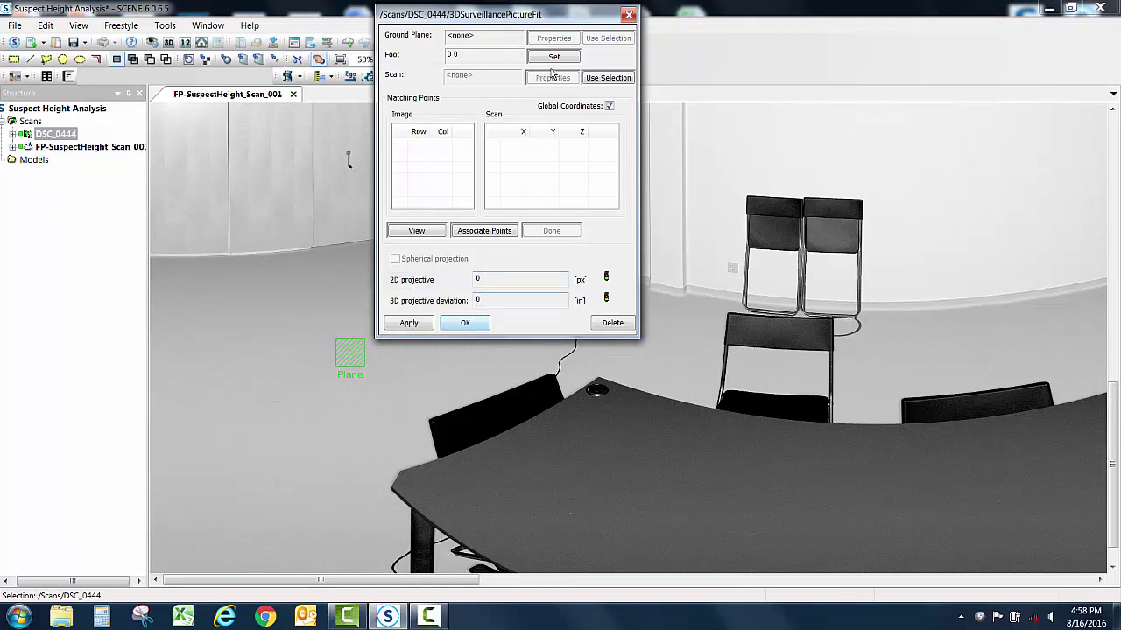
pyautogui.click(350, 350)
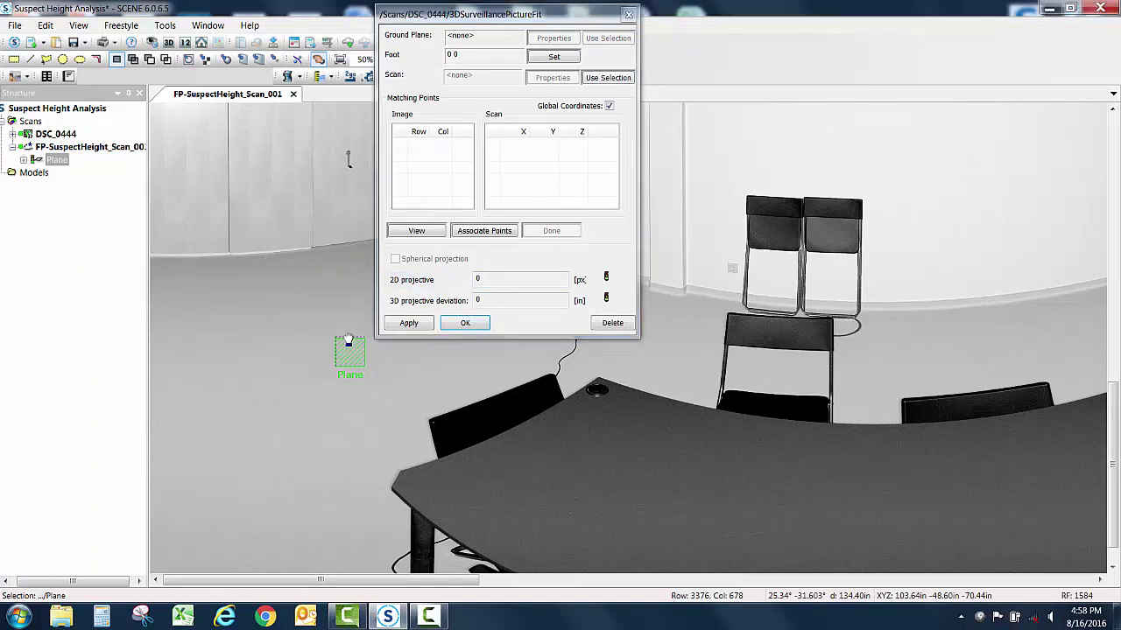
pyautogui.click(608, 39)
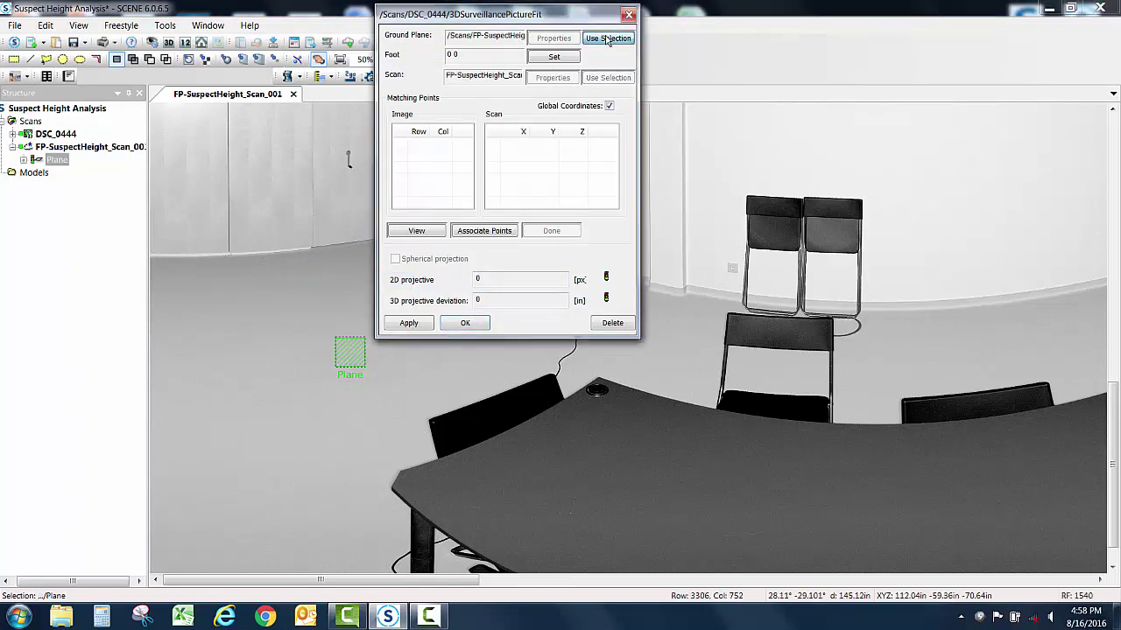
# Set the foot point in the photo at the underside of the man's rear shoe, near the heel.
pyautogui.click(561, 58)
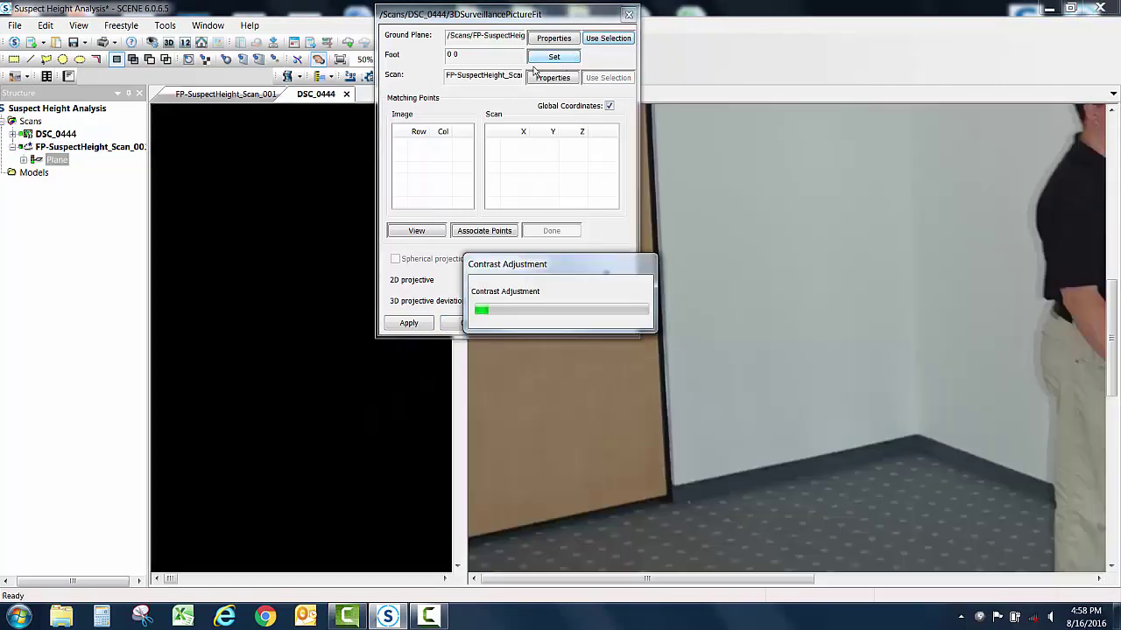
pyautogui.moveTo(481, 17); pyautogui.dragTo(110, 144)
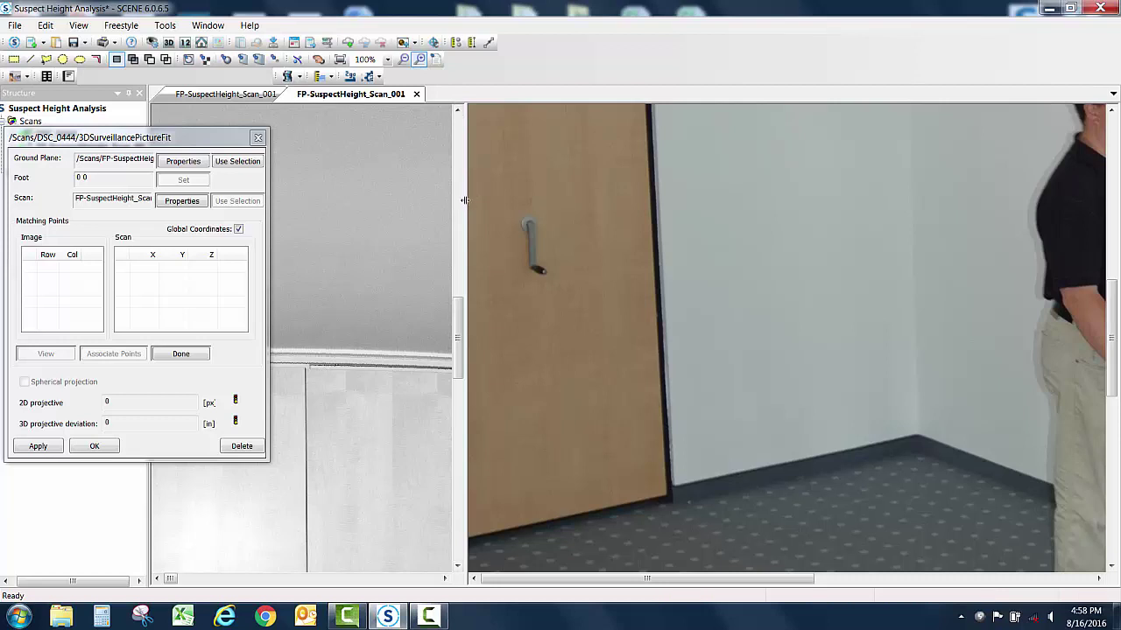
pyautogui.moveTo(465, 200); pyautogui.dragTo(579, 201)
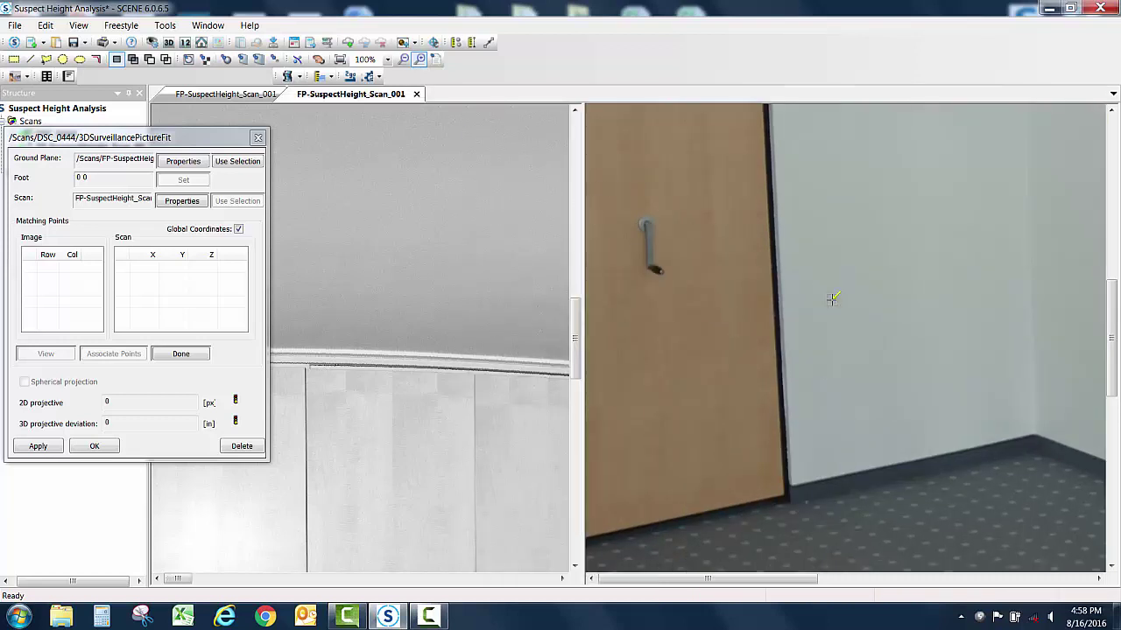
pyautogui.scroll(-5, 834, 301)
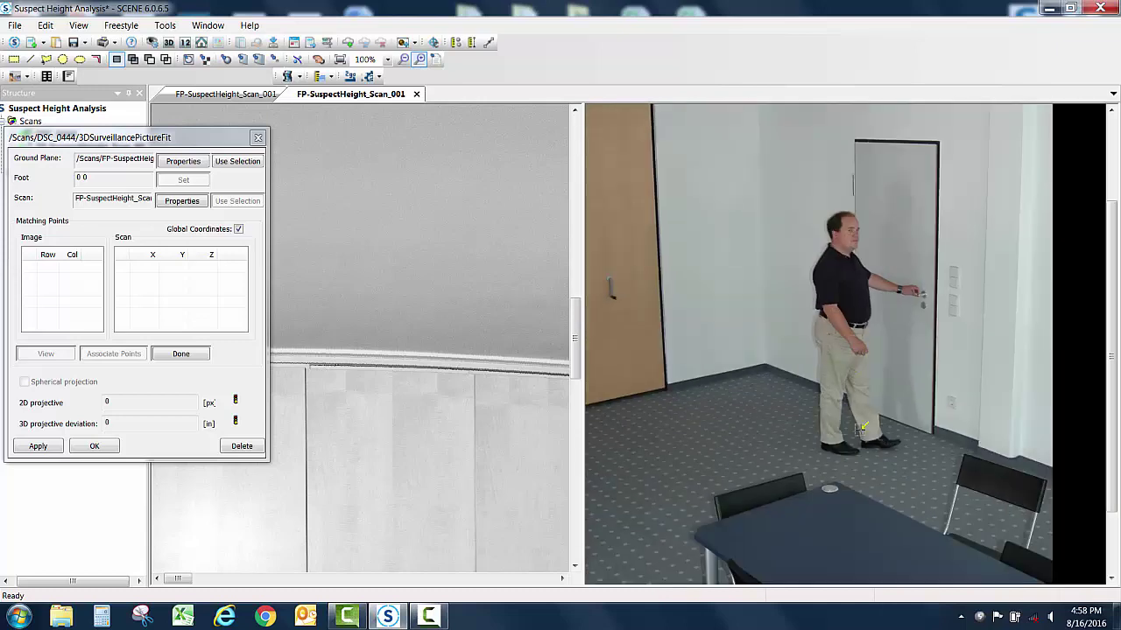
pyautogui.scroll(5, 854, 442)
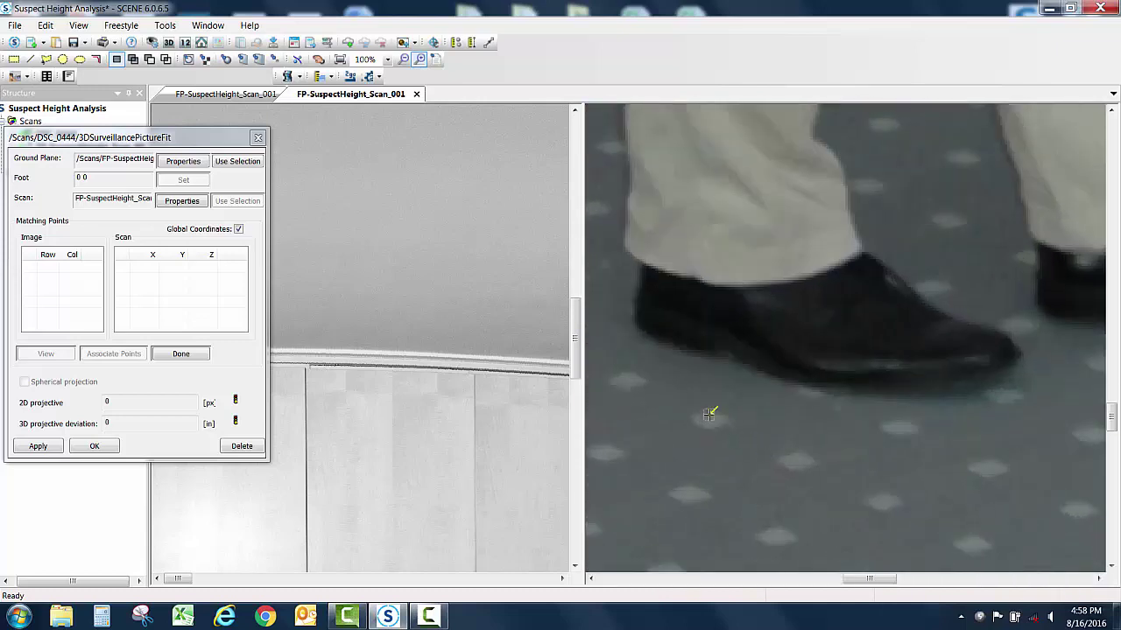
pyautogui.click(697, 349)
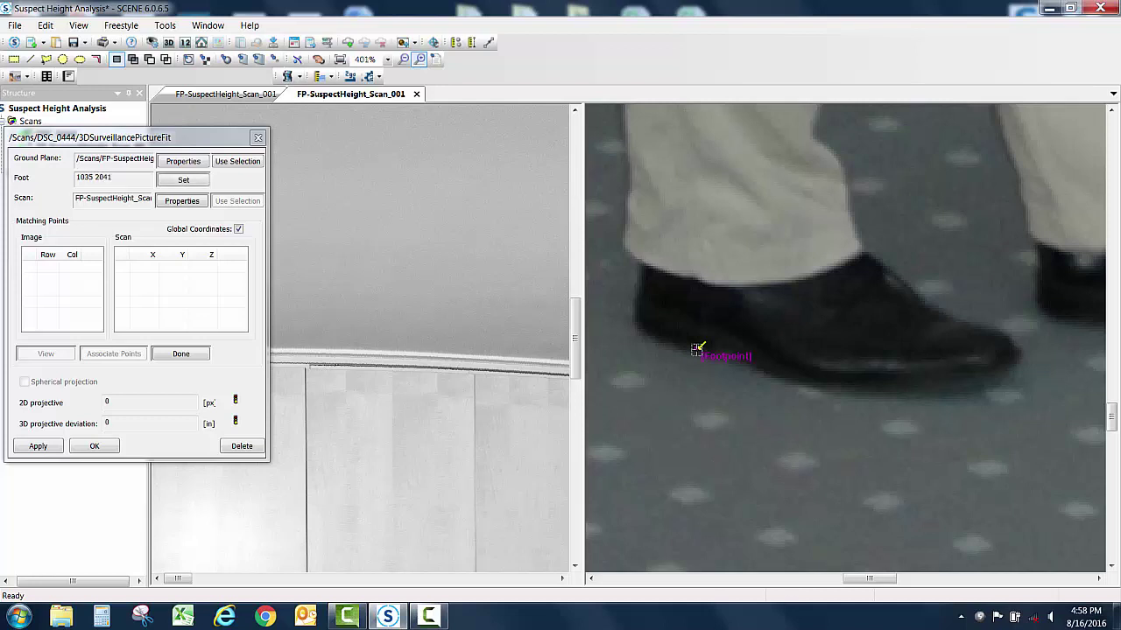
pyautogui.click(168, 182)
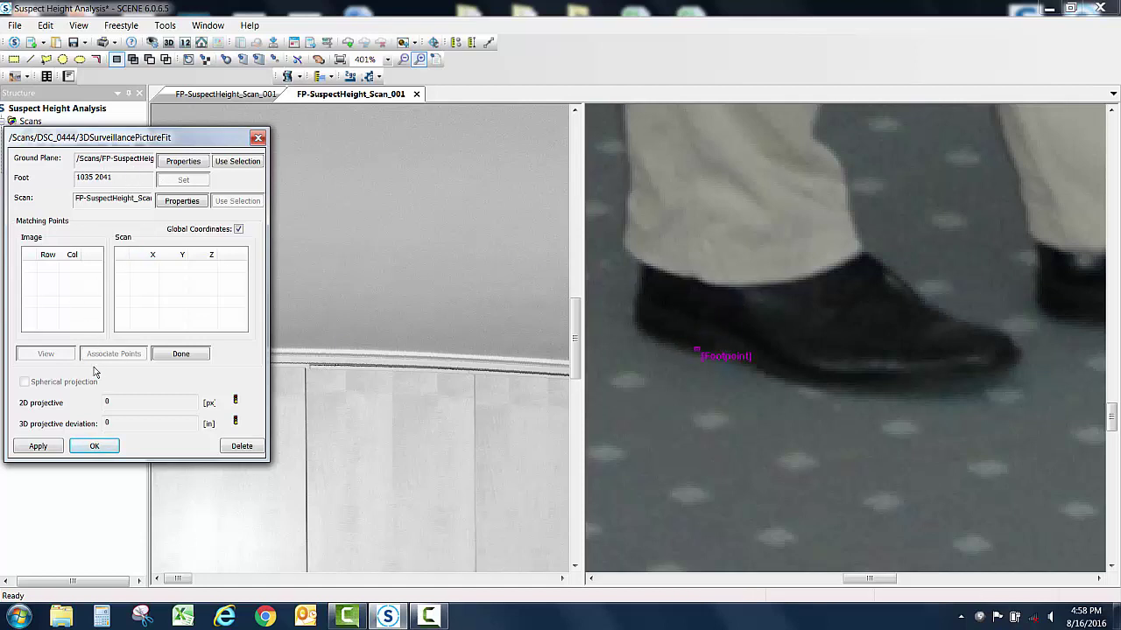
pyautogui.click(179, 354)
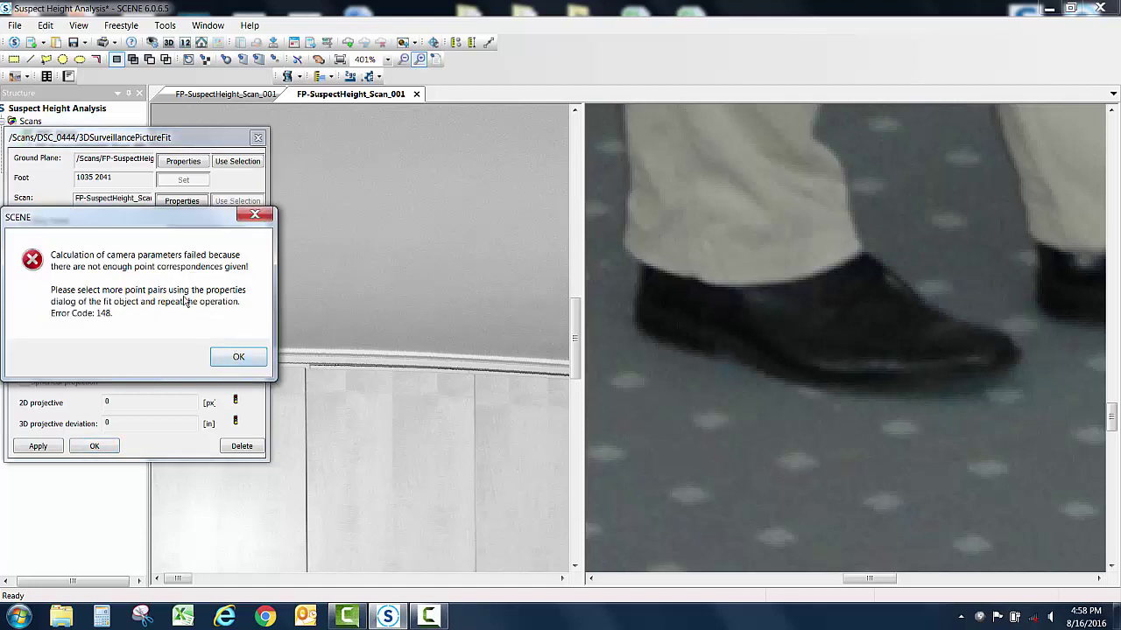
pyautogui.click(238, 356)
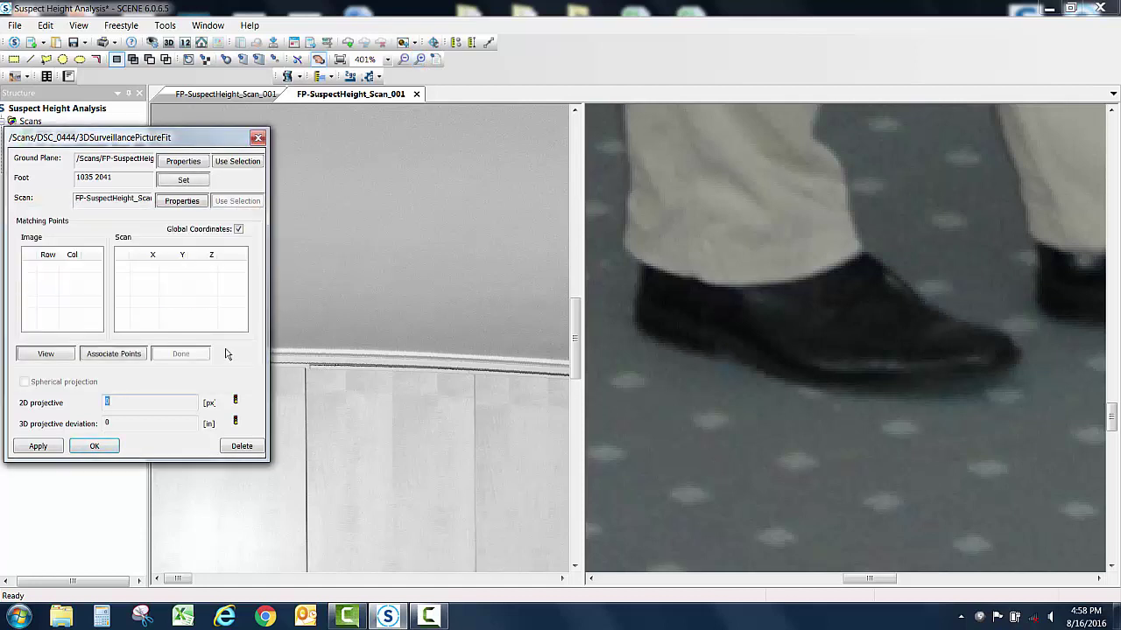
# Associate the first matching point pair at the door frame's inner upper-left corner in the scan and the photo.
pyautogui.click(69, 354)
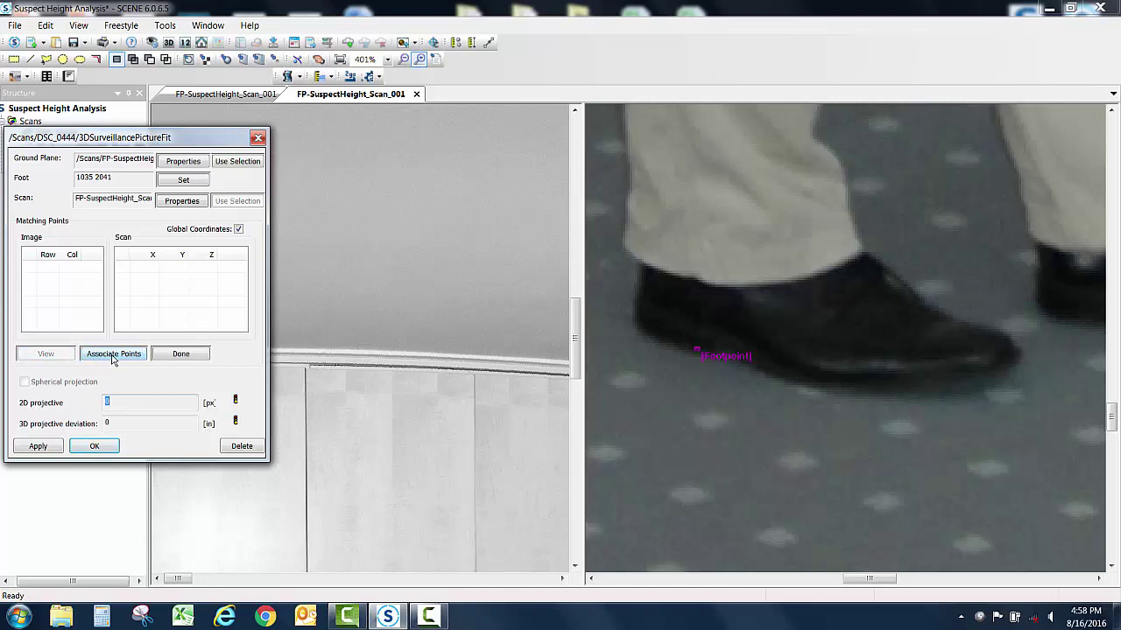
pyautogui.click(112, 355)
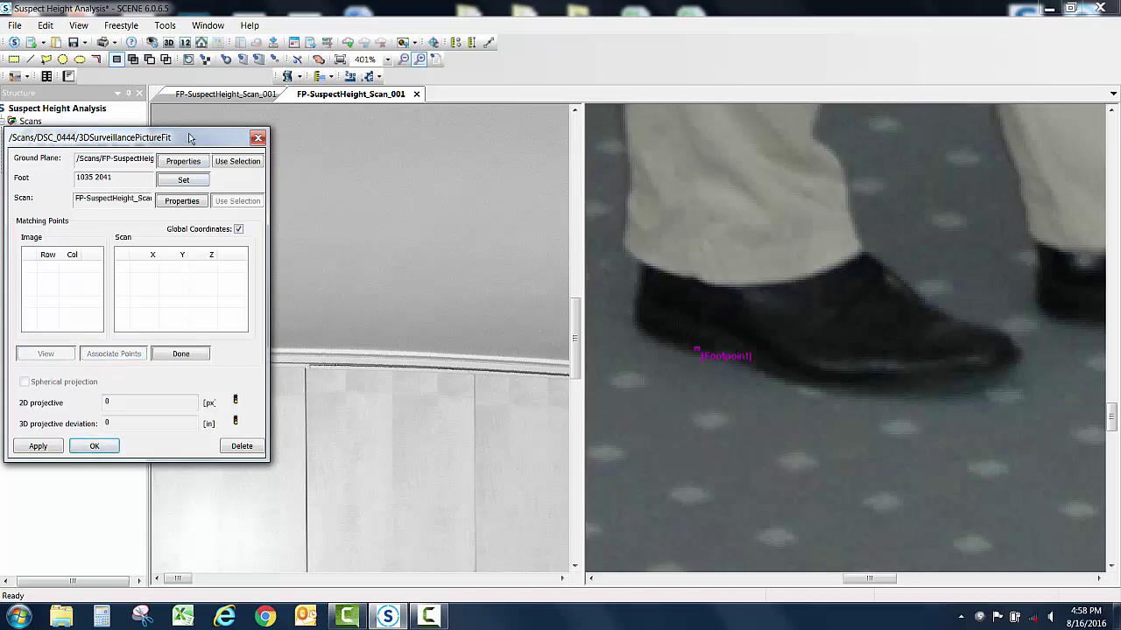
pyautogui.moveTo(189, 137); pyautogui.dragTo(189, 17)
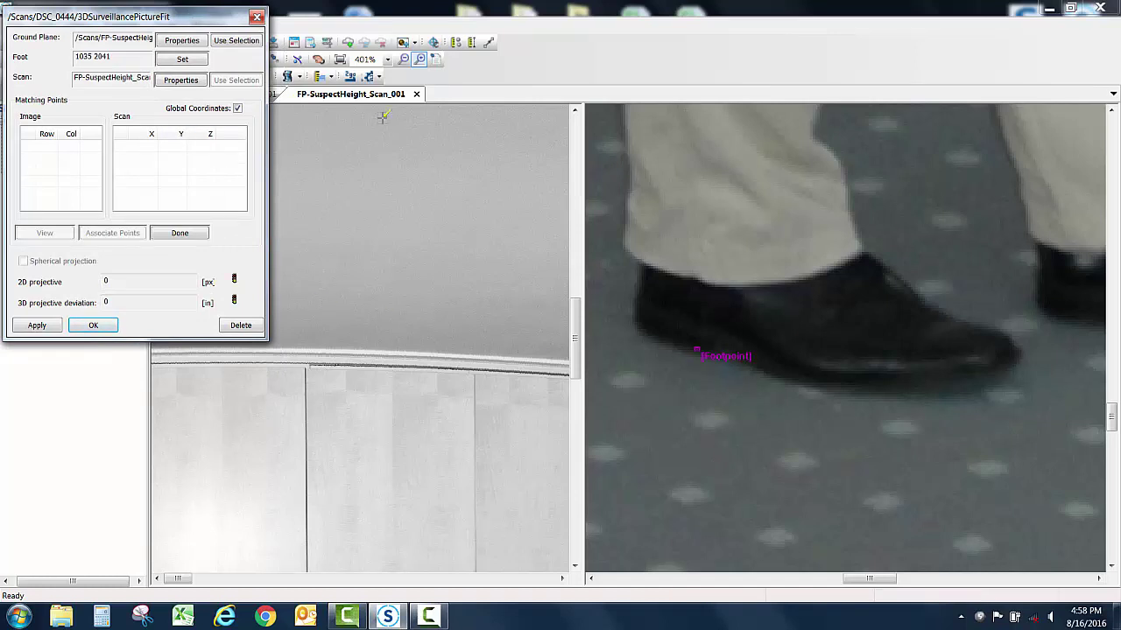
pyautogui.scroll(-5, 813, 312)
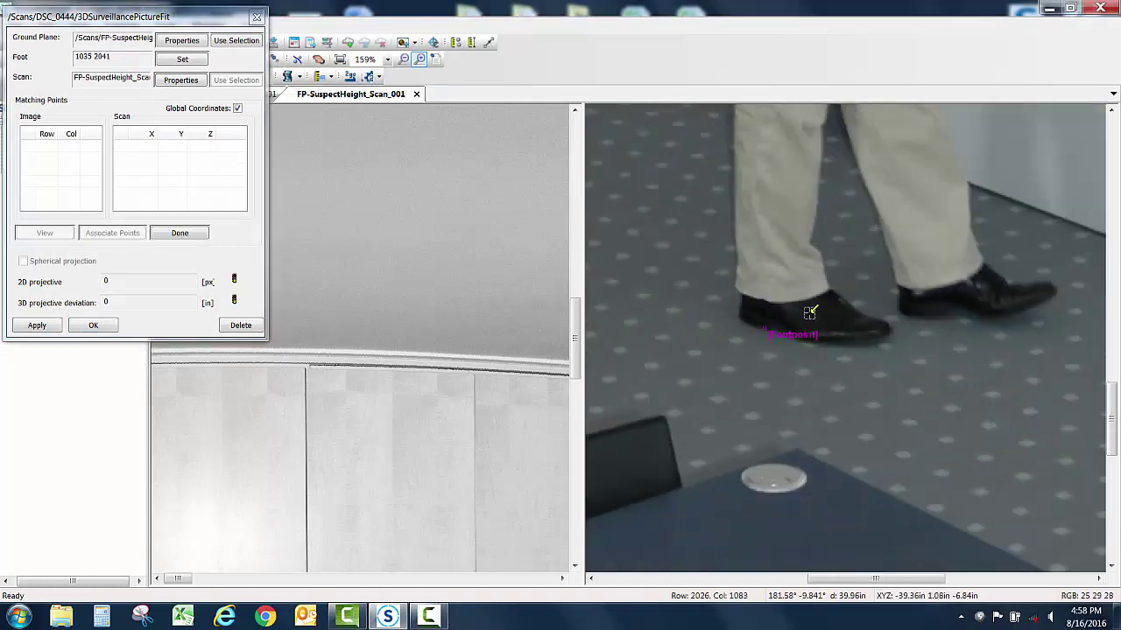
pyautogui.scroll(3, 743, 201)
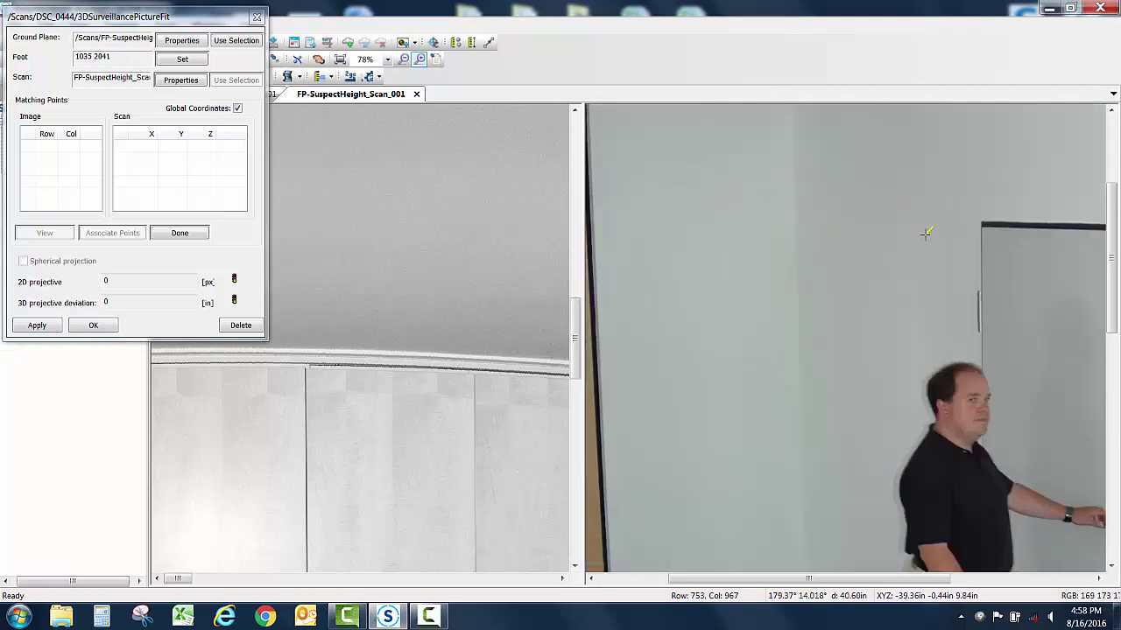
pyautogui.scroll(-3, 430, 269)
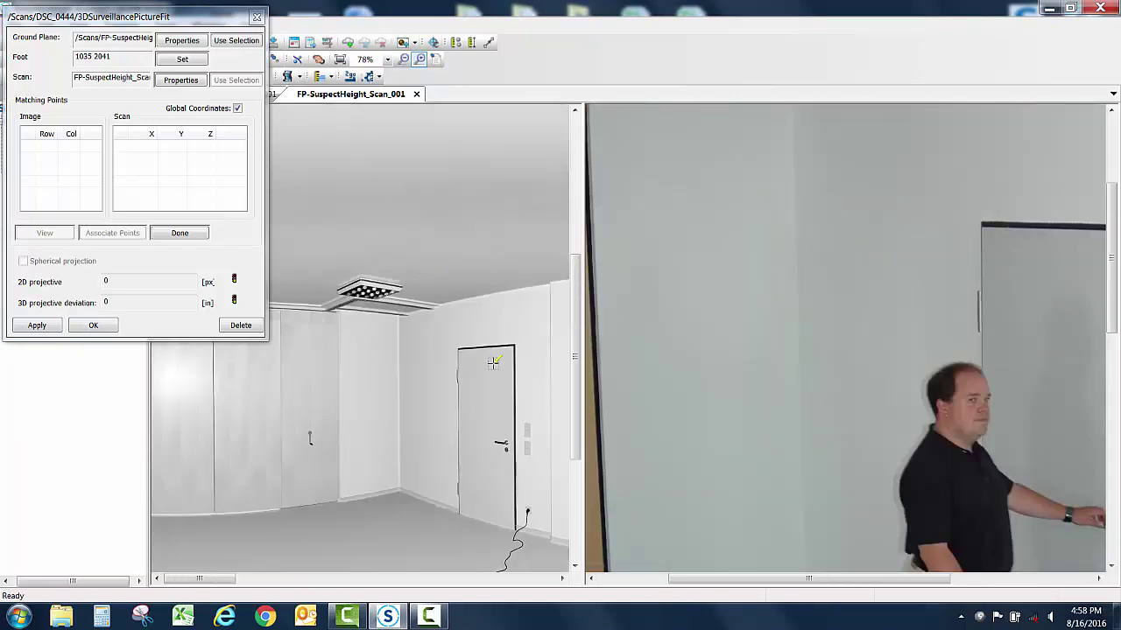
pyautogui.scroll(2, 499, 363)
pyautogui.scroll(2, 474, 363)
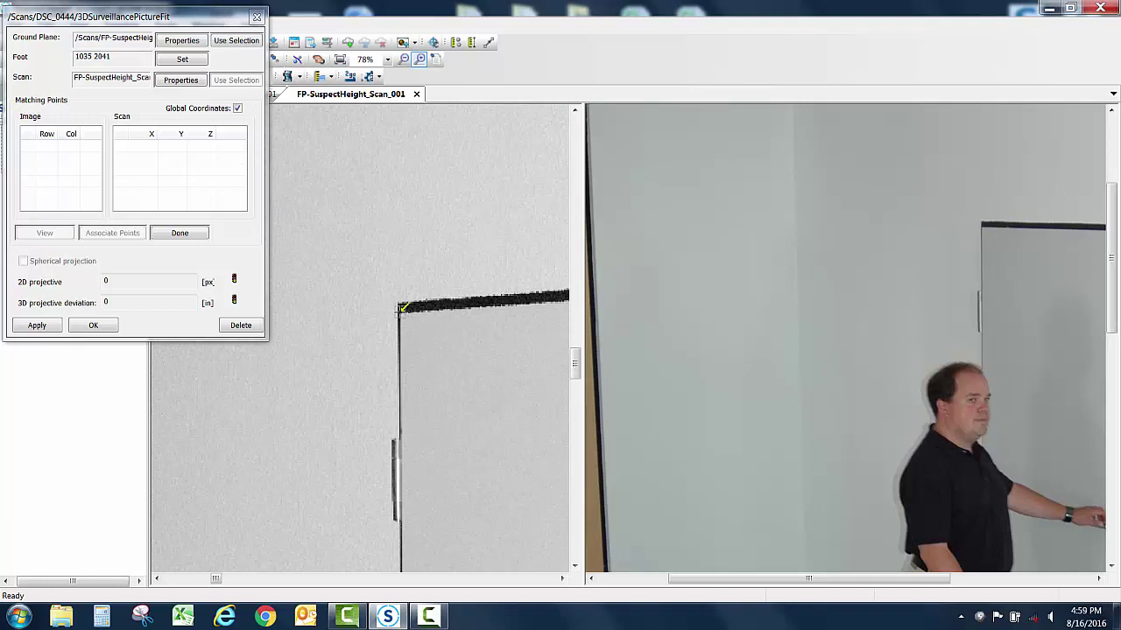
pyautogui.scroll(2, 401, 308)
pyautogui.click(406, 316)
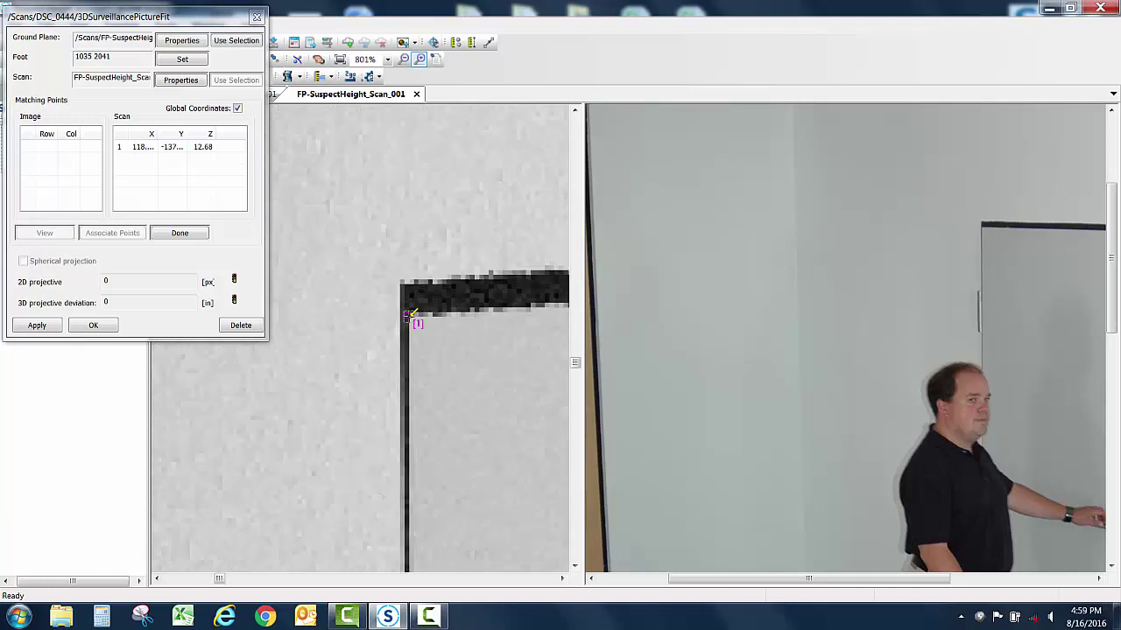
pyautogui.scroll(3, 984, 226)
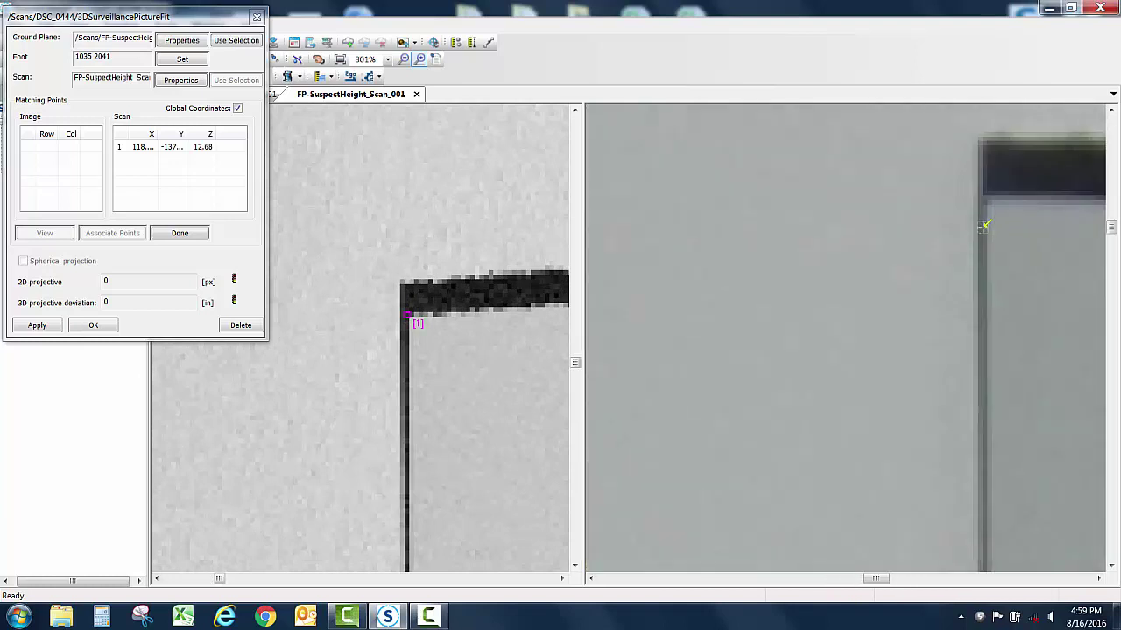
pyautogui.click(988, 196)
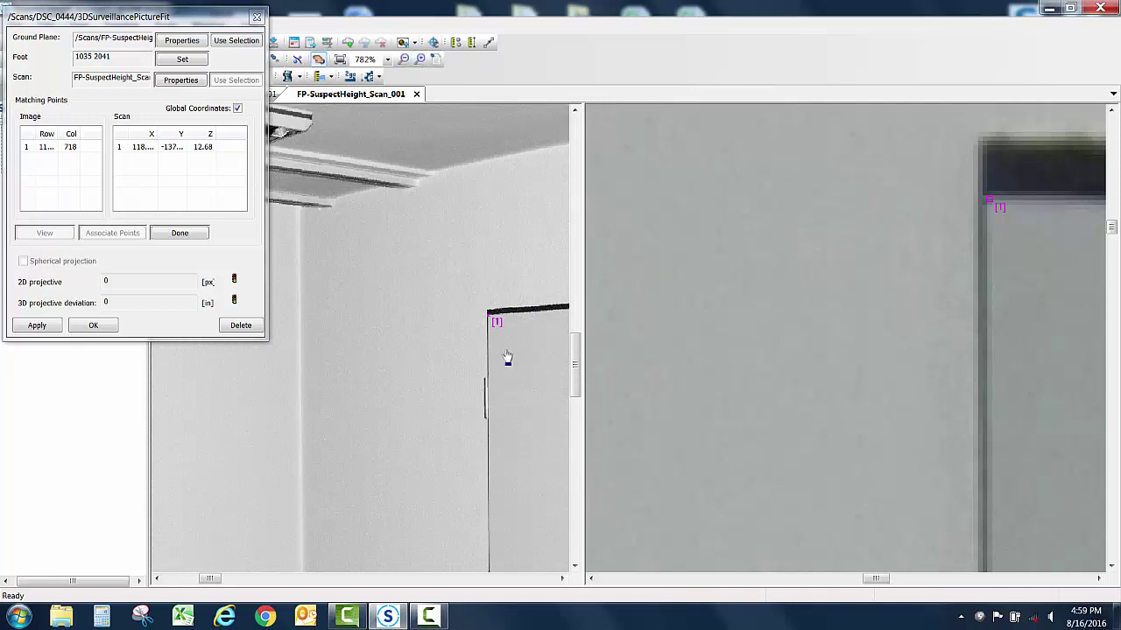
pyautogui.click(506, 356)
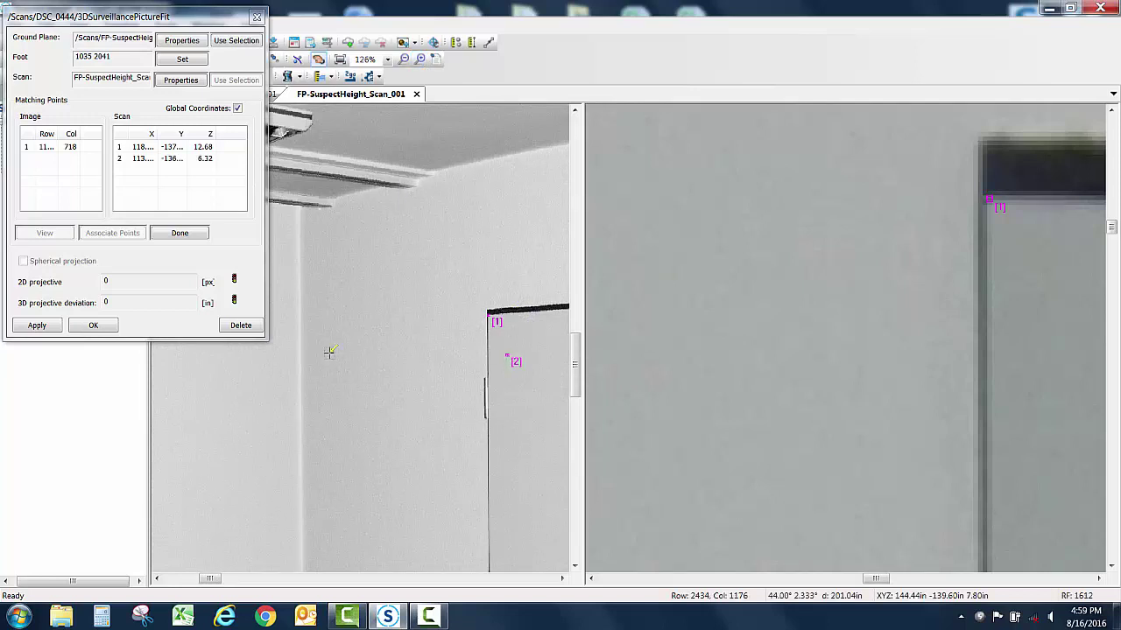
pyautogui.rightClick(123, 164)
pyautogui.click(162, 209)
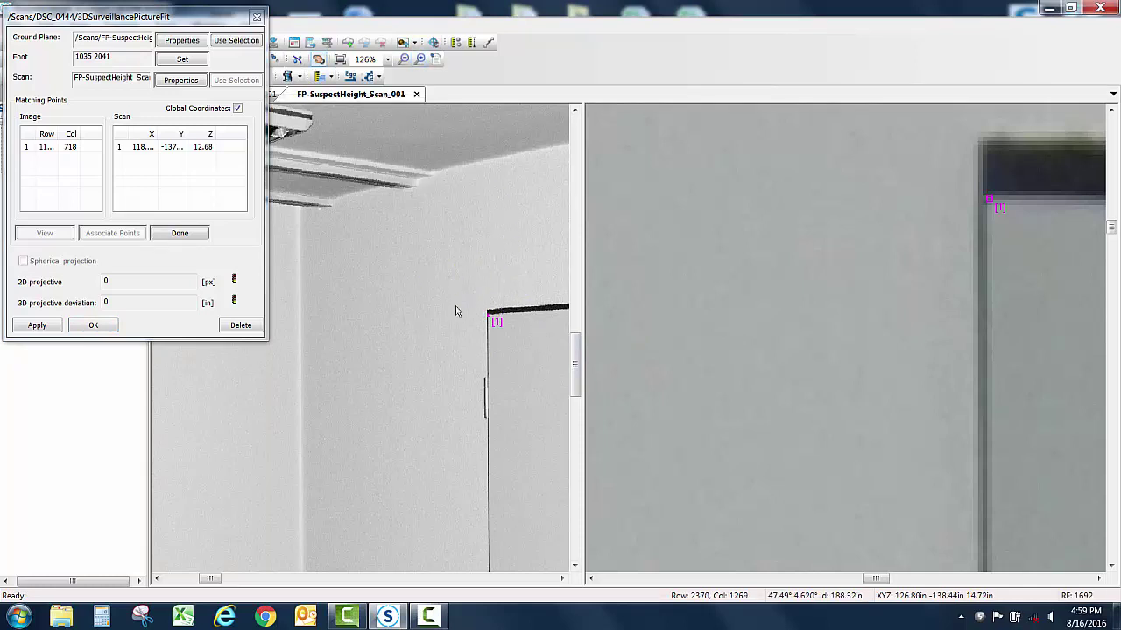
# Add the second matching point pair at the door frame's outer upper-right corner in the photo and the scan.
pyautogui.moveTo(455, 311); pyautogui.dragTo(262, 313)
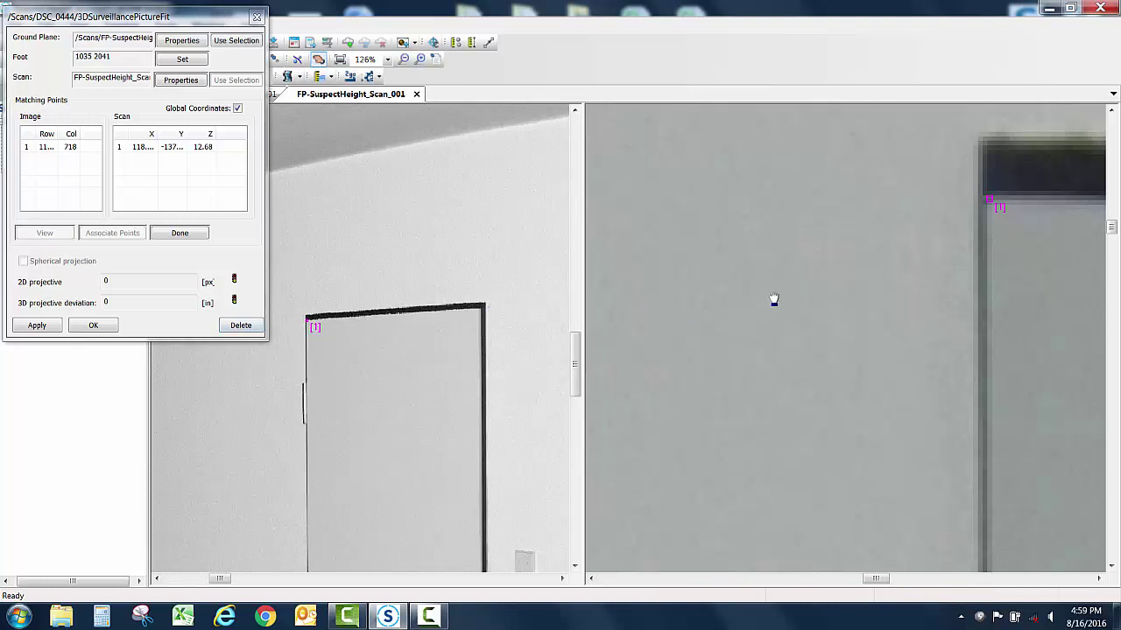
pyautogui.scroll(-4, 1042, 311)
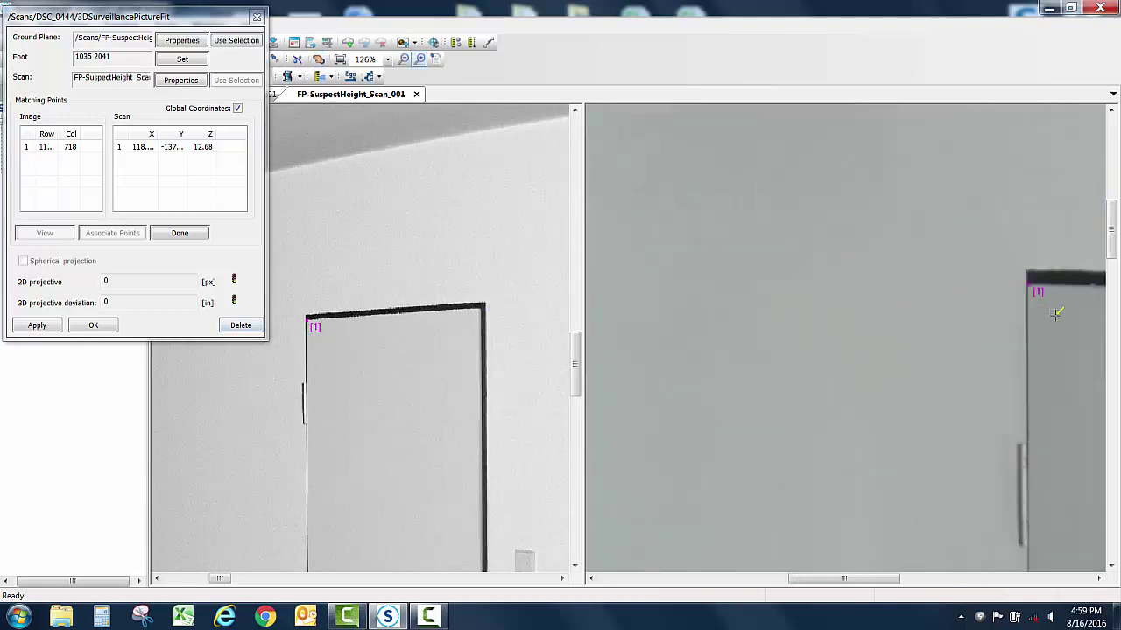
pyautogui.scroll(-5, 1055, 317)
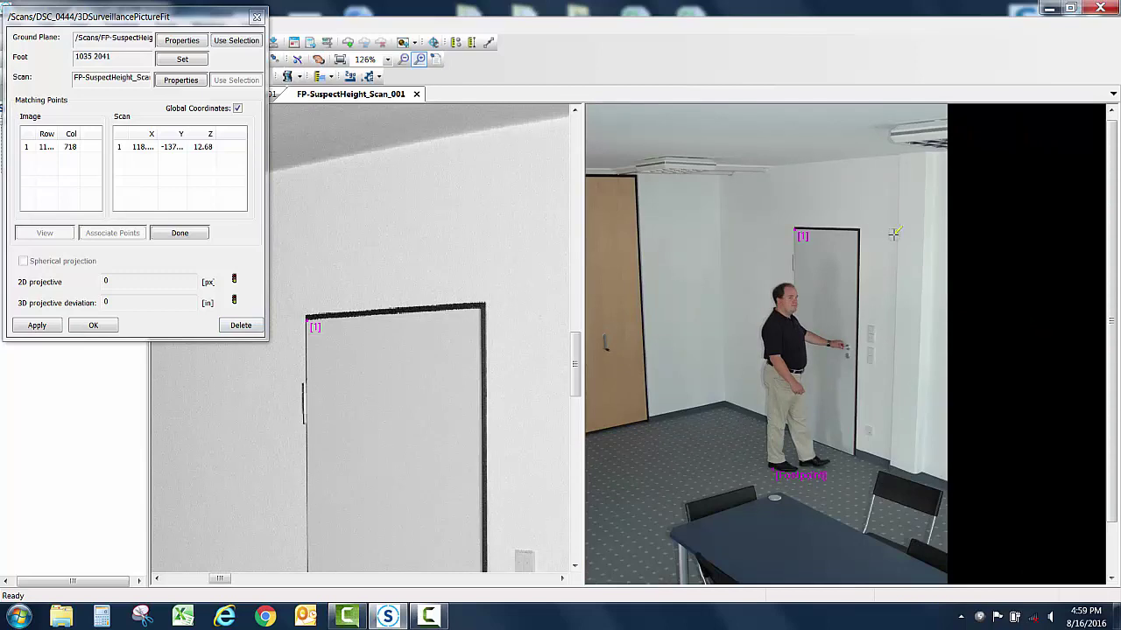
pyautogui.scroll(3, 893, 233)
pyautogui.scroll(4, 1070, 217)
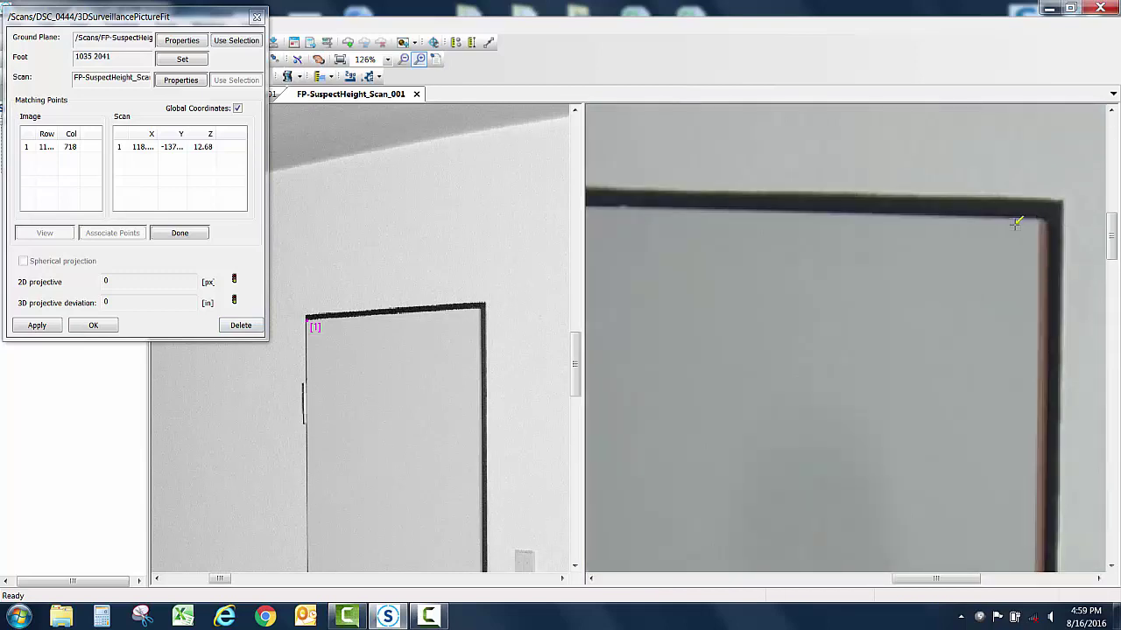
pyautogui.scroll(-2, 1082, 218)
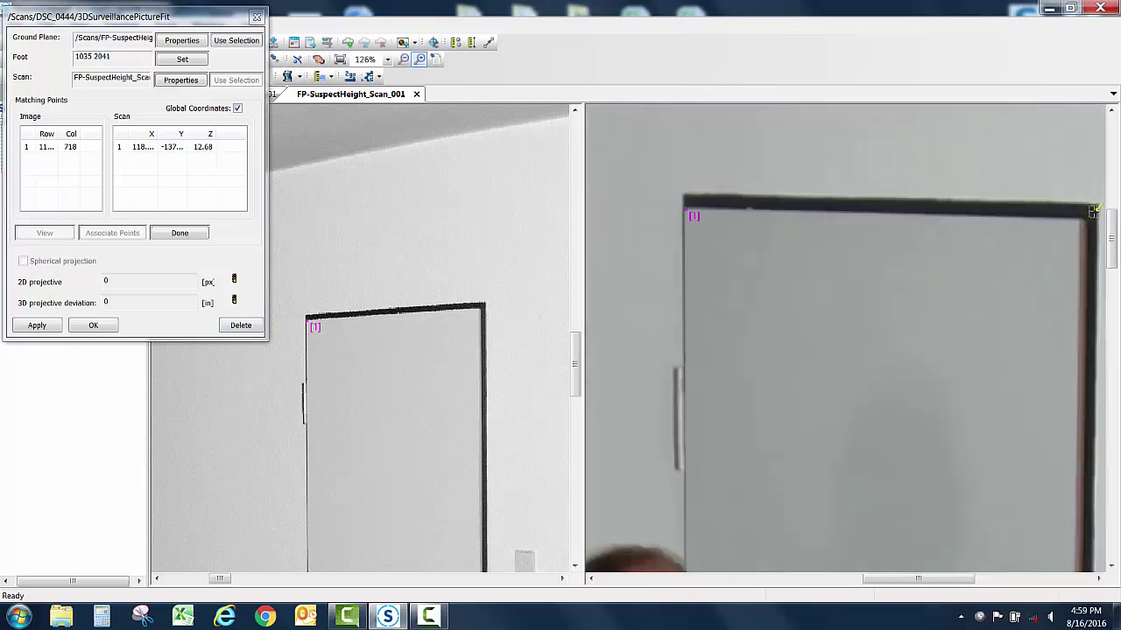
pyautogui.scroll(-2, 1090, 219)
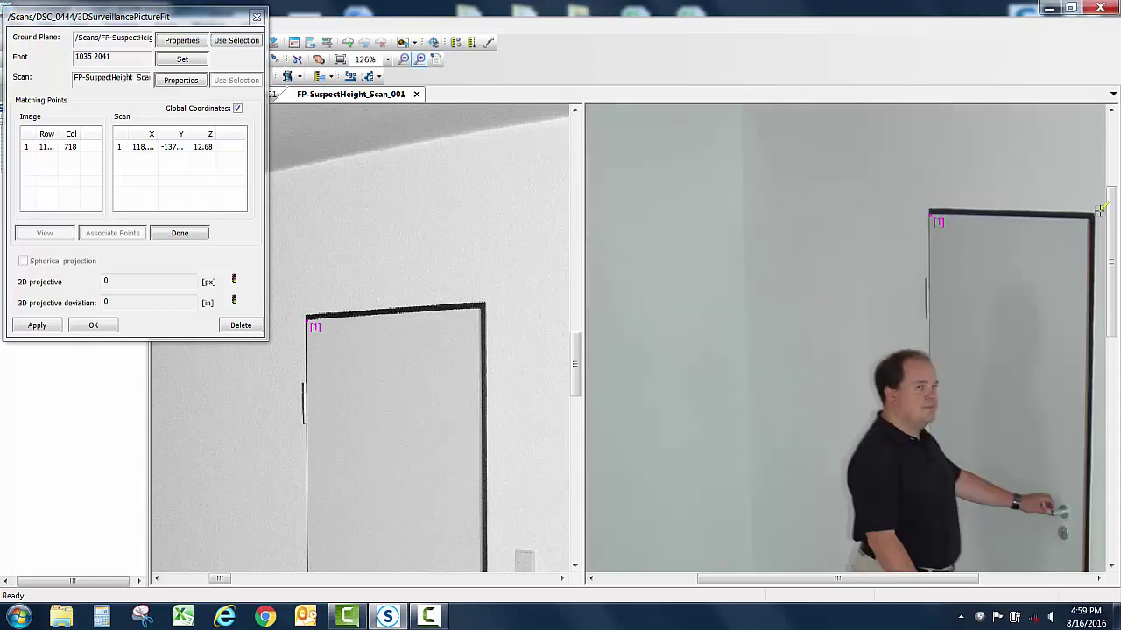
pyautogui.scroll(3, 1100, 210)
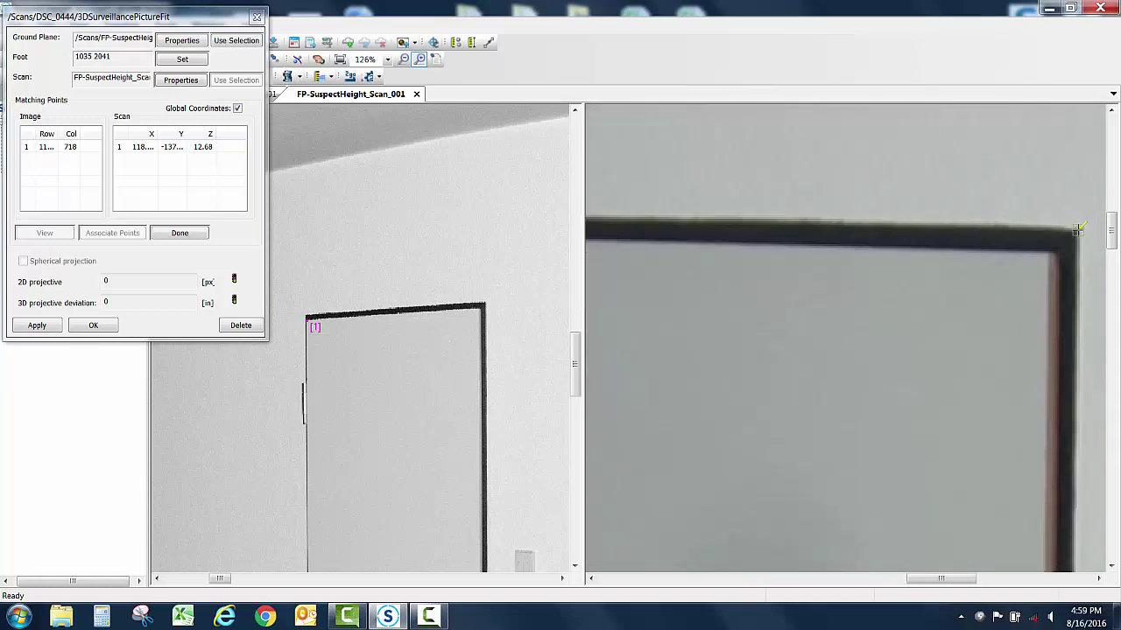
pyautogui.click(1078, 230)
pyautogui.scroll(4, 514, 298)
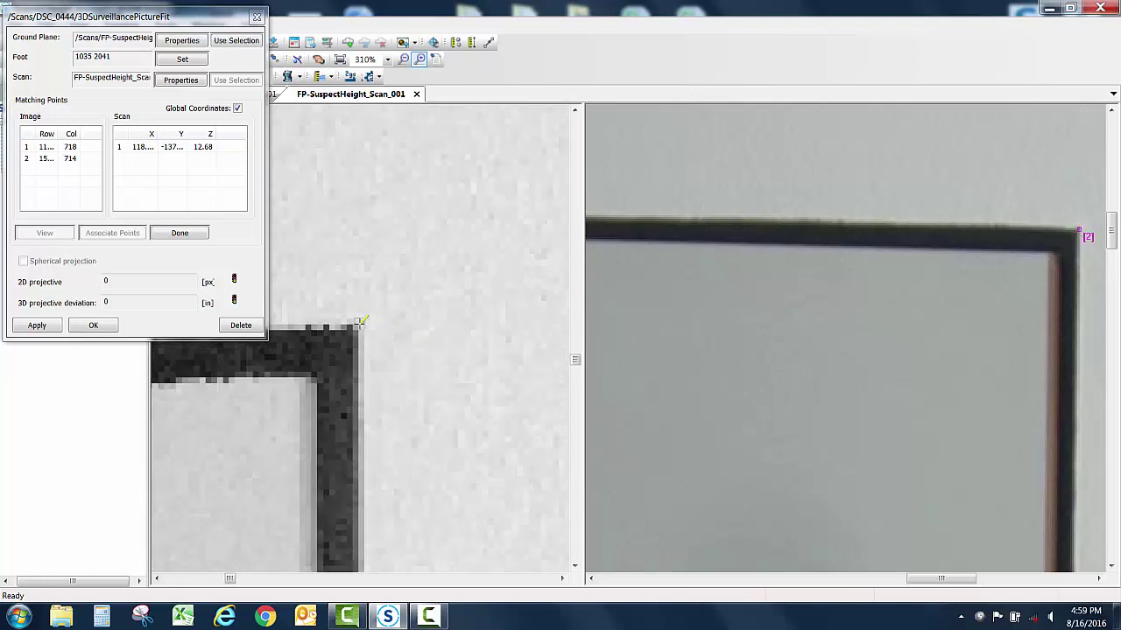
pyautogui.click(356, 327)
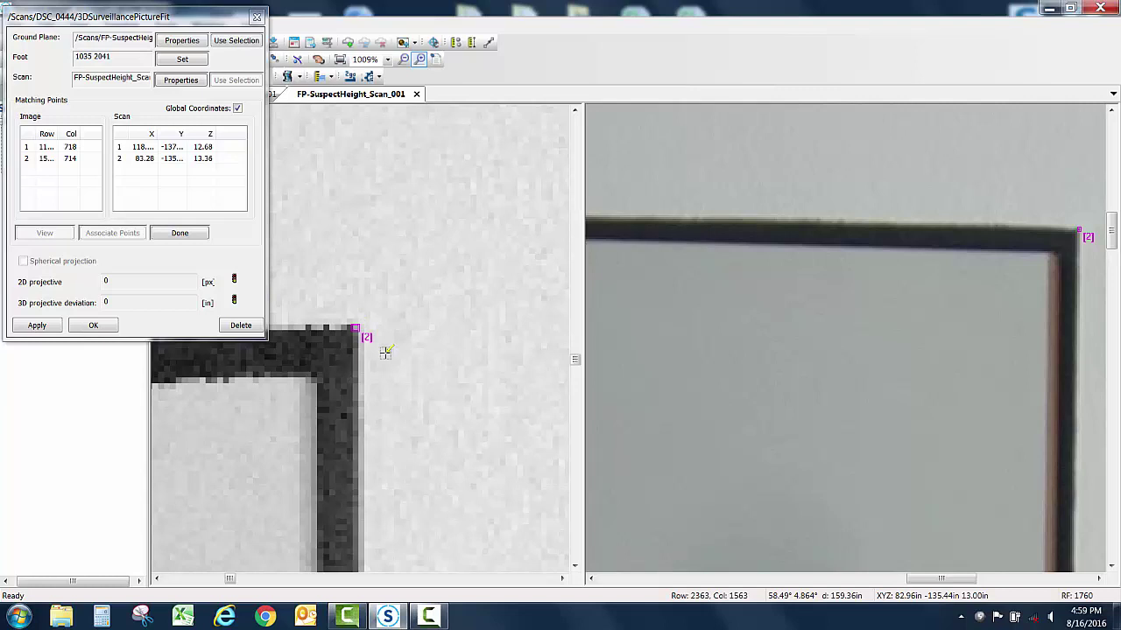
# Add the third matching point pair at the upper-right corner of the upper light switch plate beside the door, in photo and scan.
pyautogui.scroll(-6, 385, 352)
pyautogui.scroll(3, 848, 430)
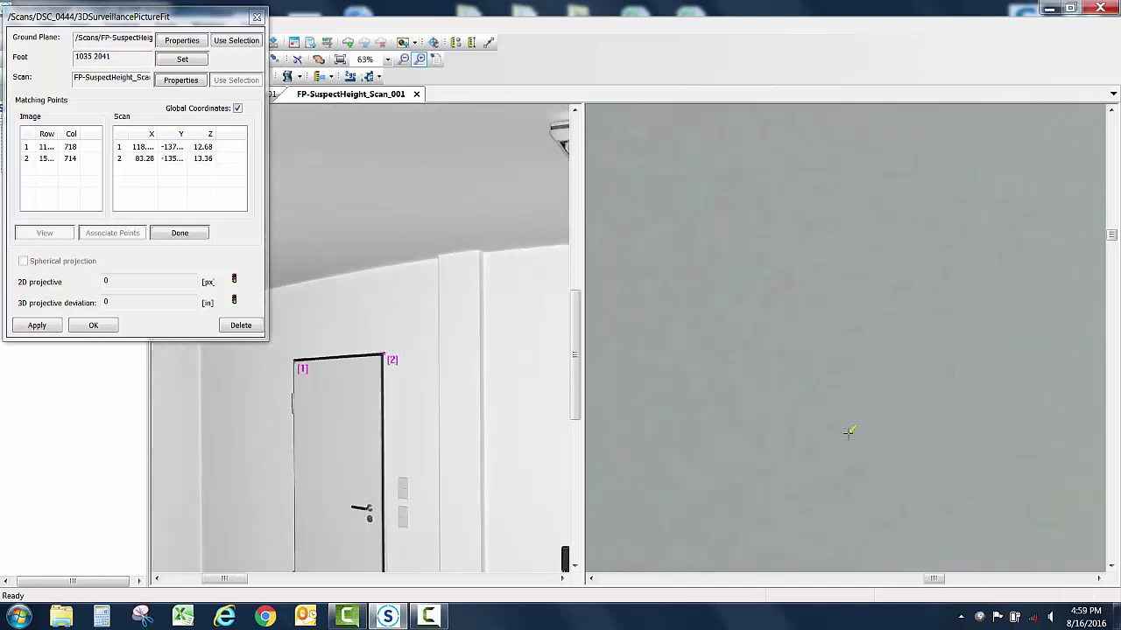
pyautogui.scroll(-4, 953, 450)
pyautogui.scroll(-3, 998, 495)
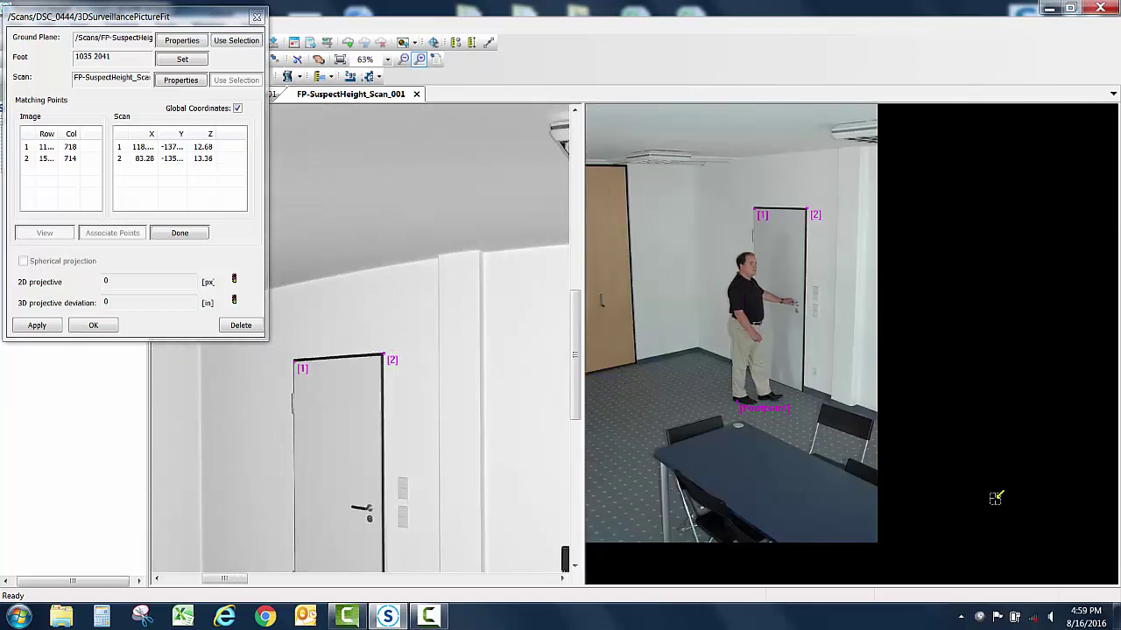
pyautogui.scroll(2, 834, 291)
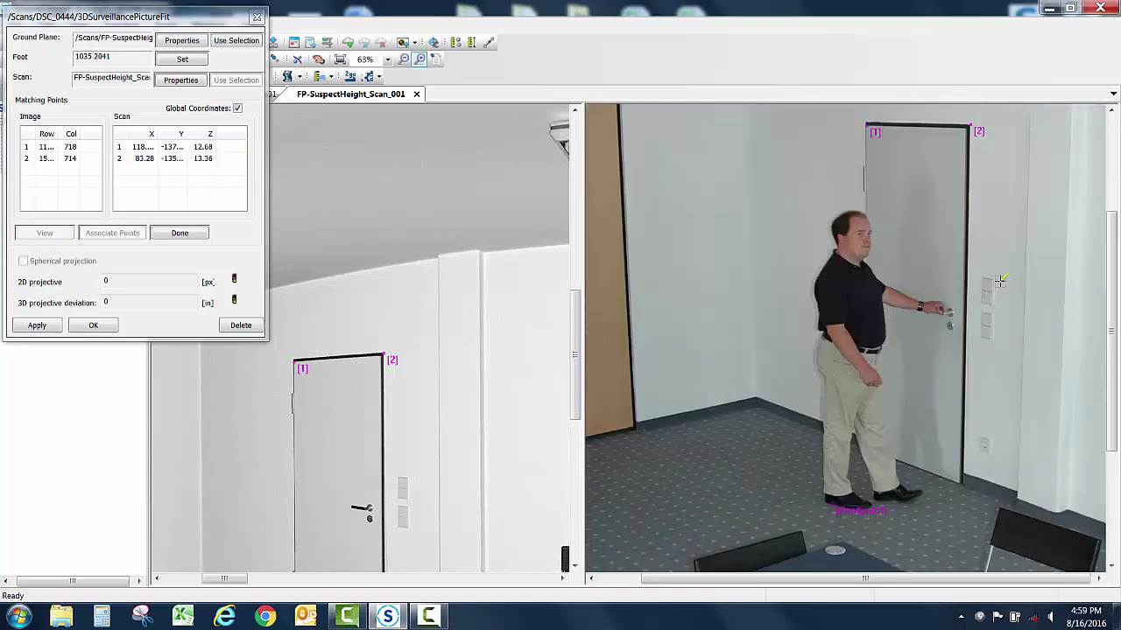
pyautogui.scroll(6, 1000, 280)
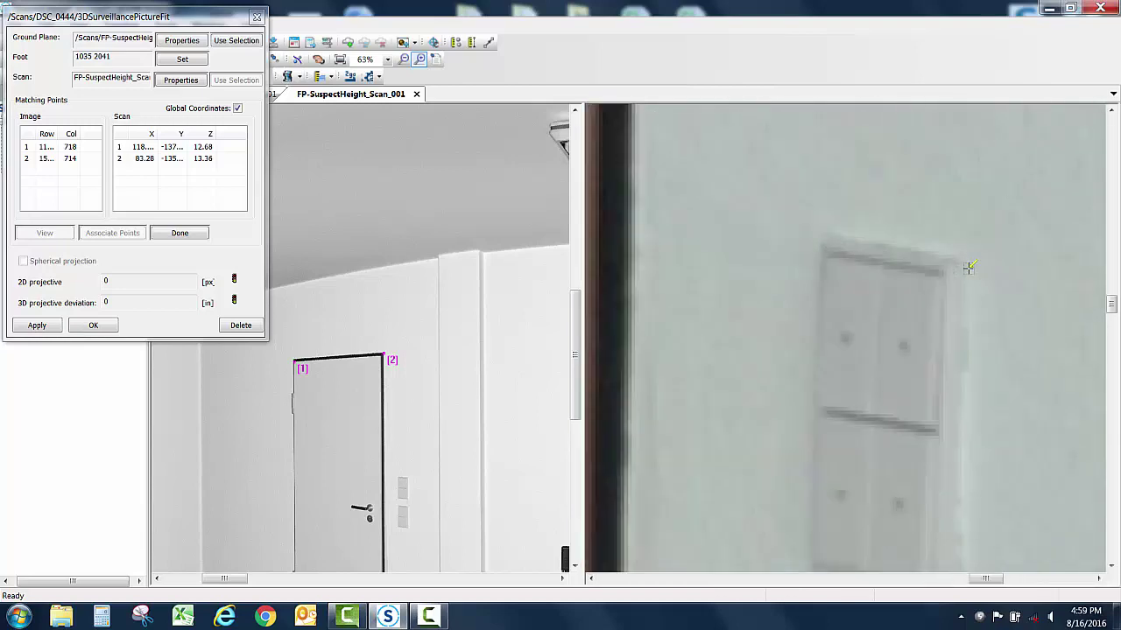
pyautogui.click(962, 257)
pyautogui.scroll(6, 404, 480)
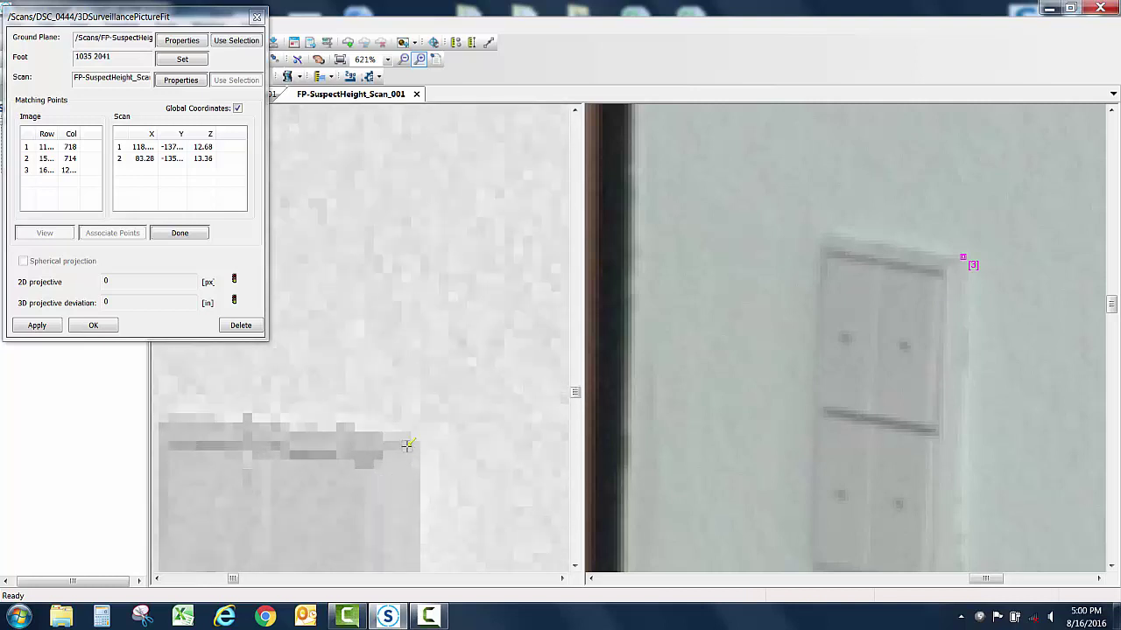
pyautogui.click(417, 432)
# Add the fourth matching point pair on the keyhole of the lock plate below the door handle, in the scan and the photo.
pyautogui.scroll(-4, 427, 485)
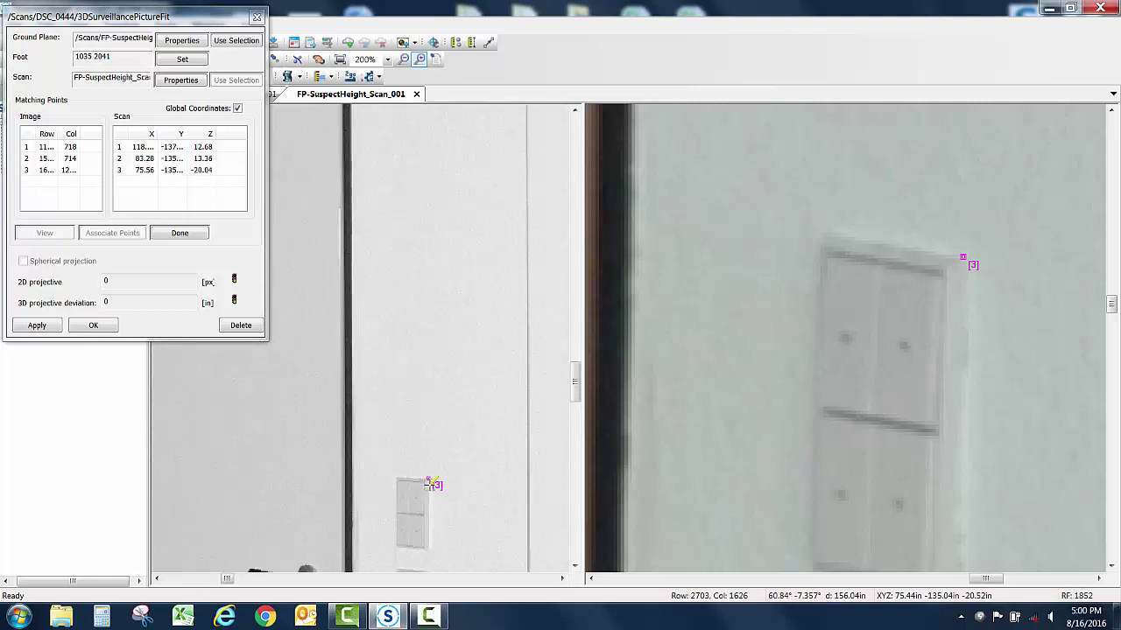
pyautogui.scroll(-2, 445, 511)
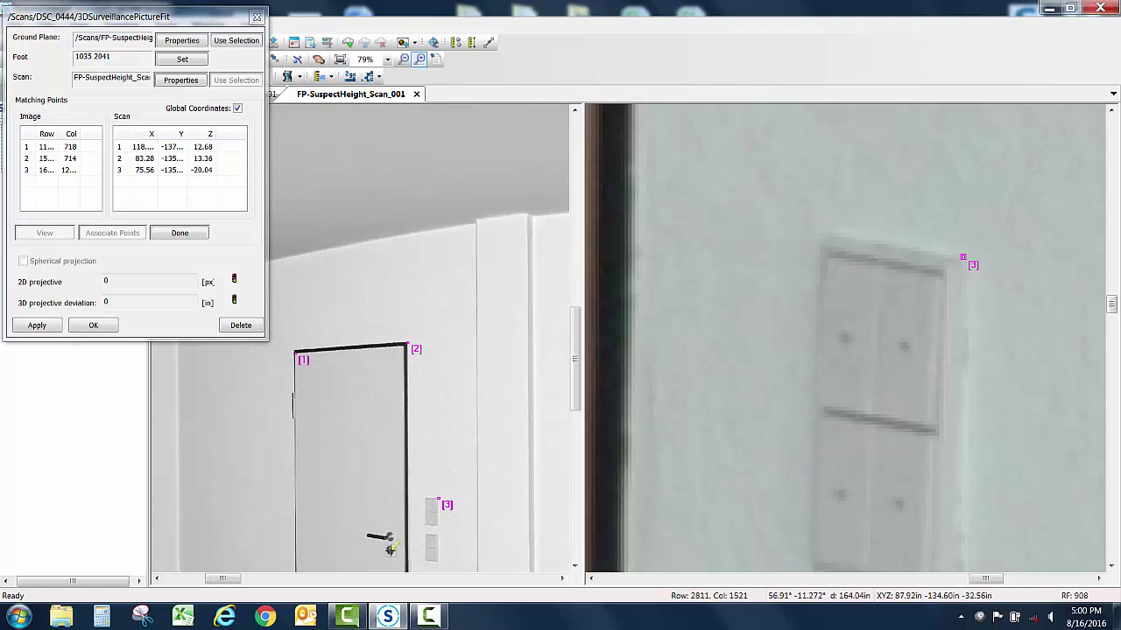
pyautogui.scroll(3, 390, 551)
pyautogui.scroll(-3, 394, 554)
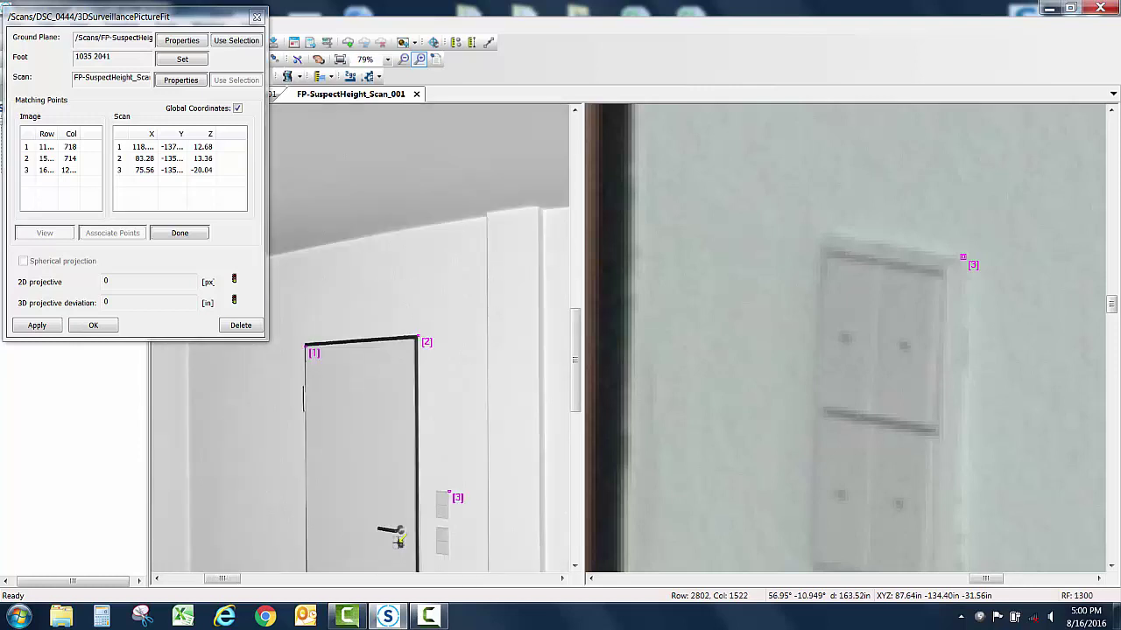
pyautogui.scroll(5, 398, 549)
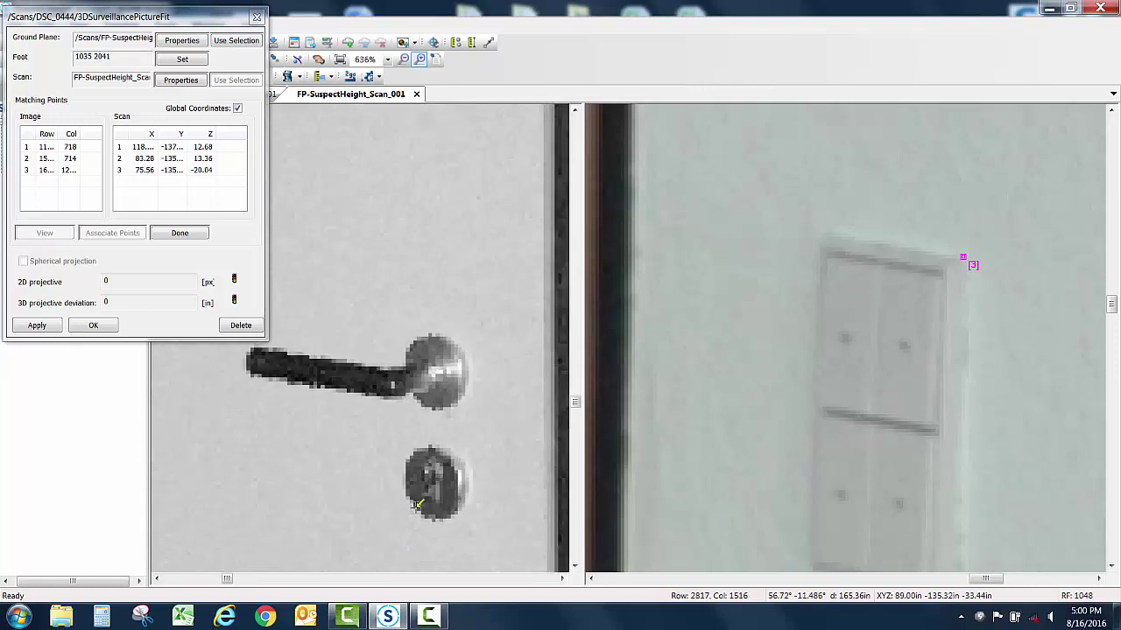
pyautogui.click(430, 495)
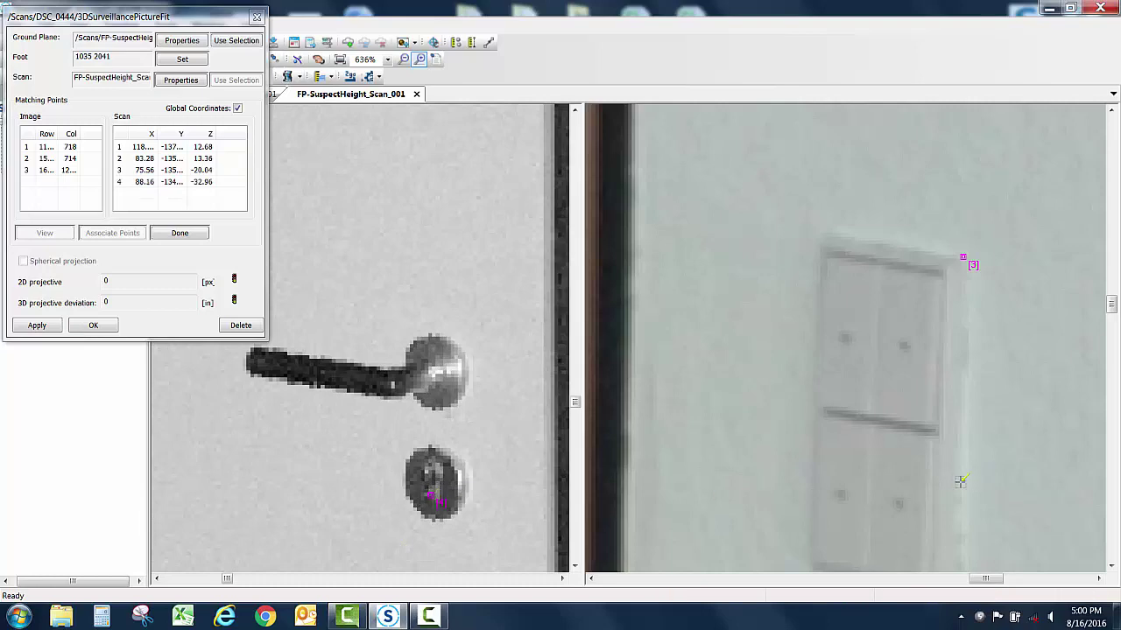
pyautogui.scroll(-2, 952, 481)
pyautogui.scroll(-4, 951, 481)
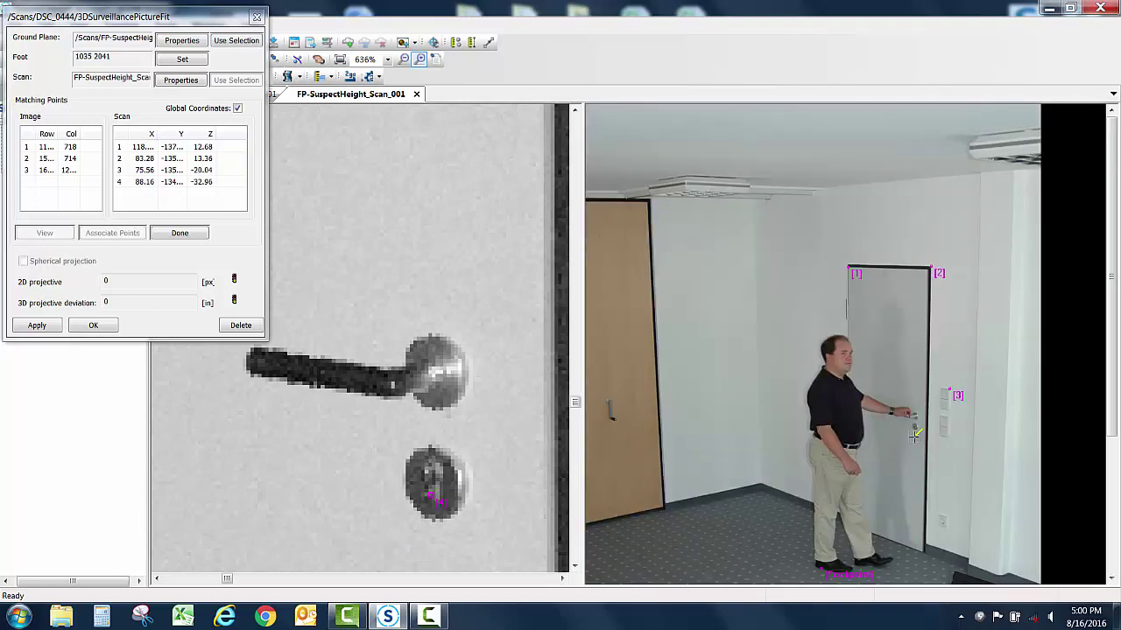
pyautogui.scroll(5, 950, 427)
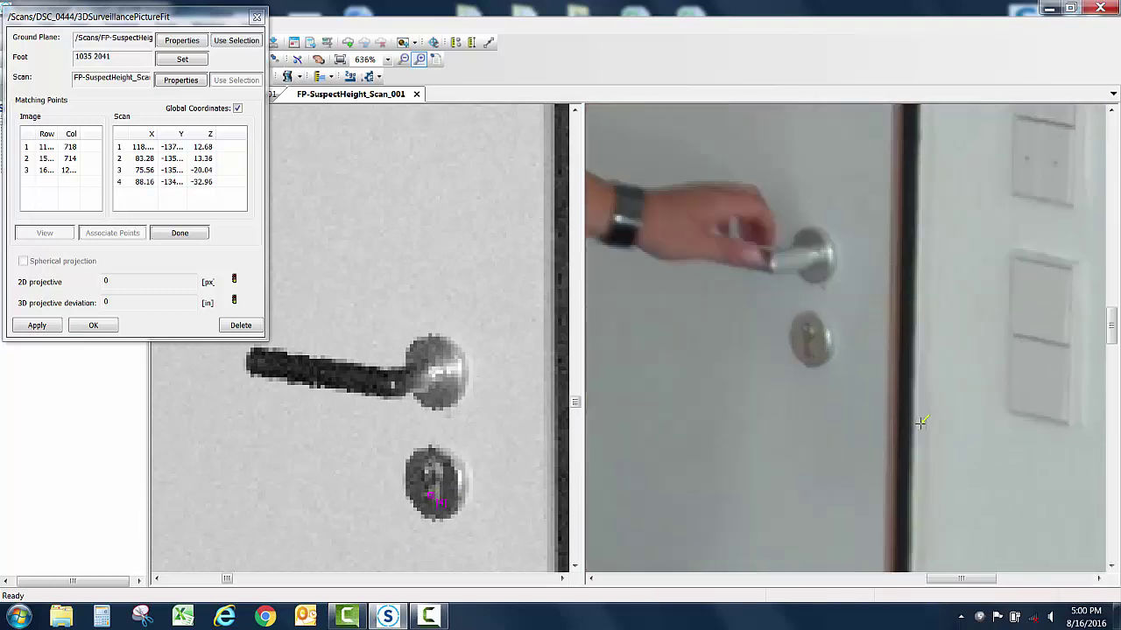
pyautogui.click(807, 348)
# Add the fifth matching point pair where the baseboard's top edge meets the room corner, in the scan and the photo.
pyautogui.scroll(-8, 731, 429)
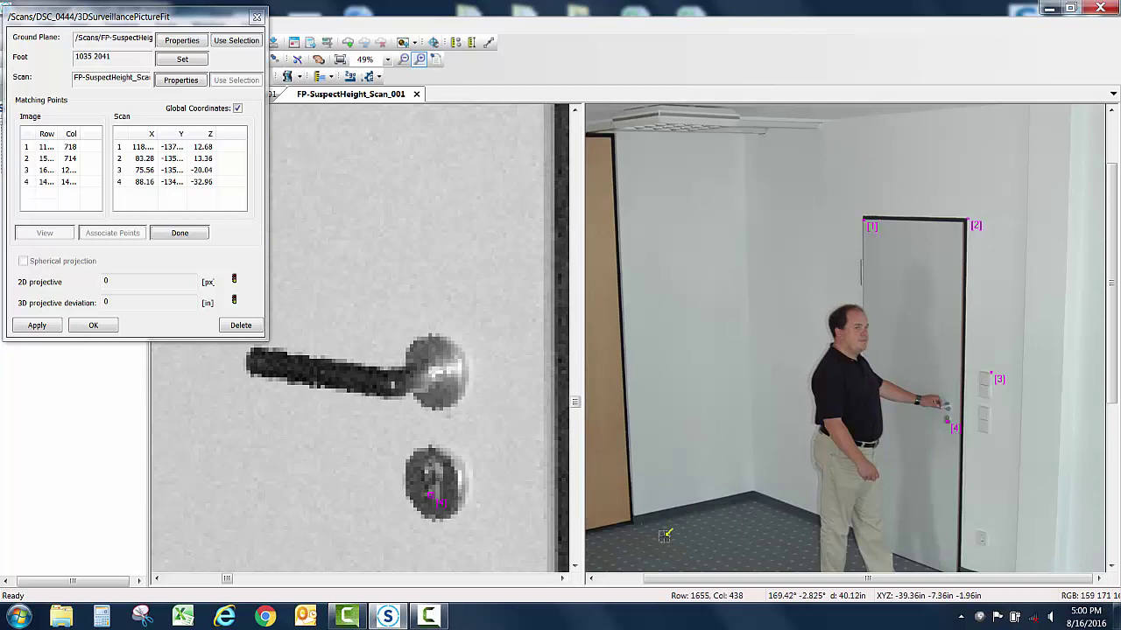
pyautogui.scroll(-6, 434, 528)
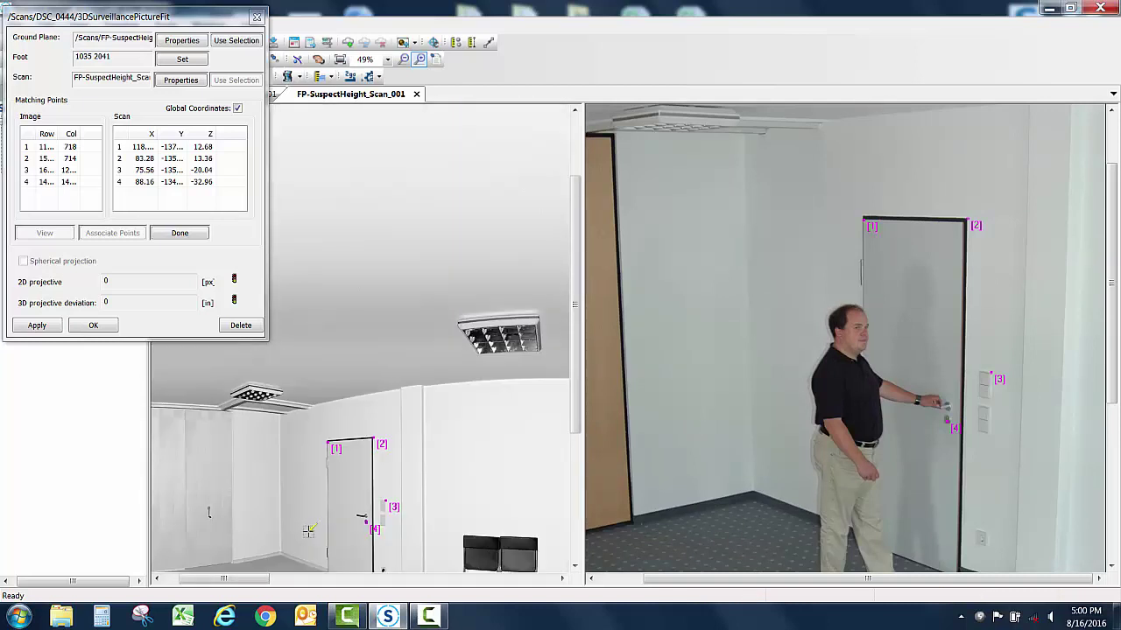
pyautogui.scroll(5, 267, 556)
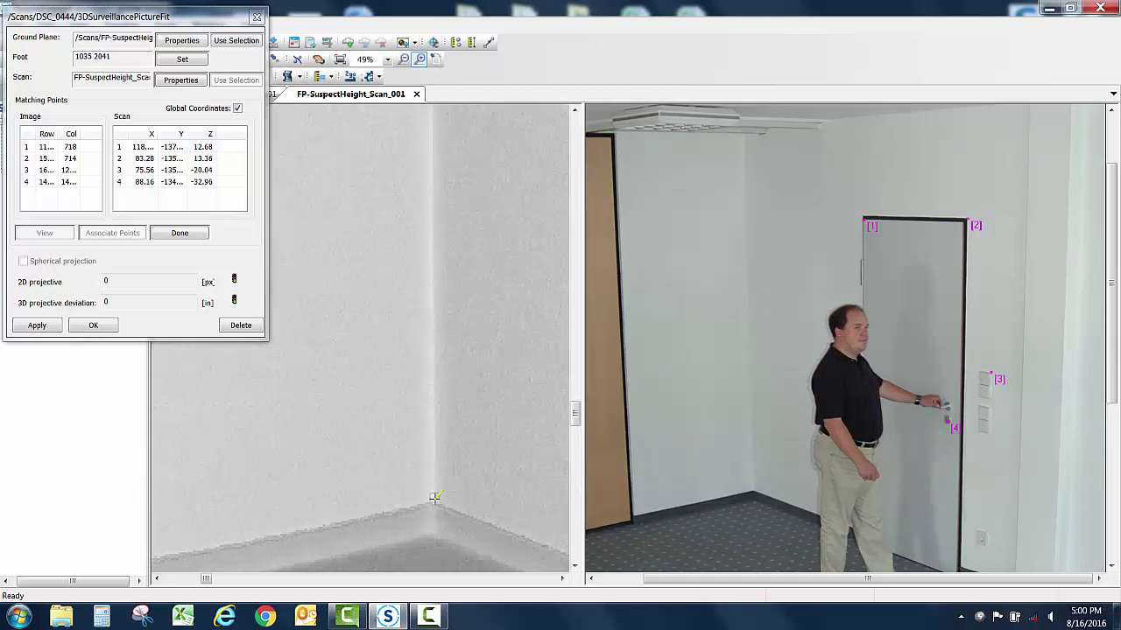
pyautogui.click(434, 501)
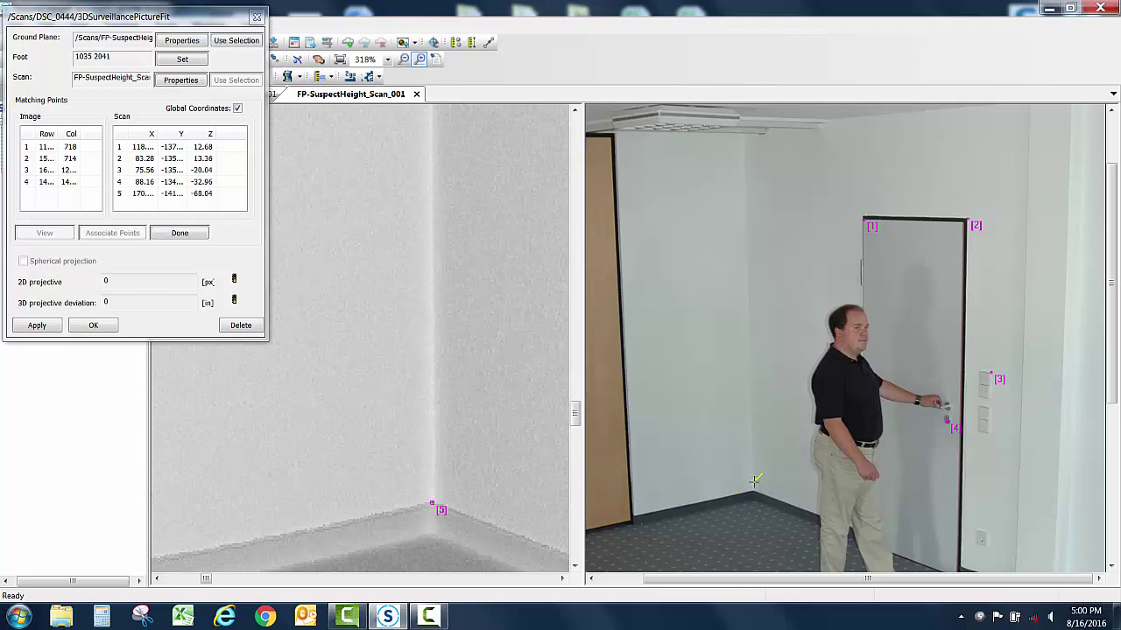
pyautogui.scroll(6, 756, 497)
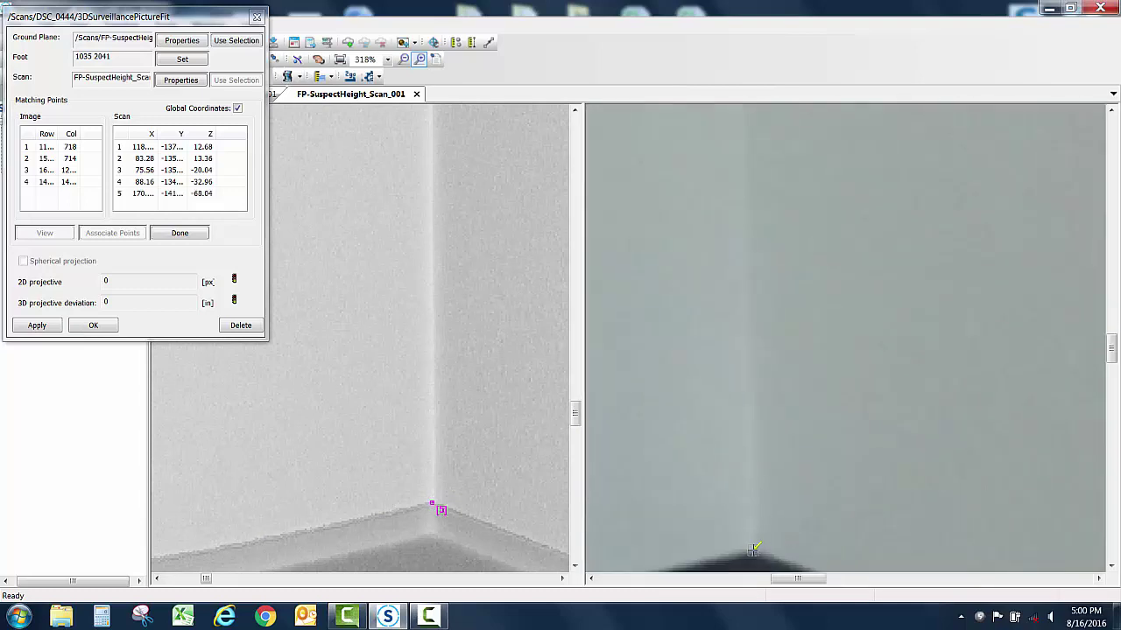
pyautogui.click(753, 549)
# Add the sixth matching point pair at the near corner of the rear ceiling light's dark band, moving the fit dialog off the scan view.
pyautogui.scroll(-8, 753, 549)
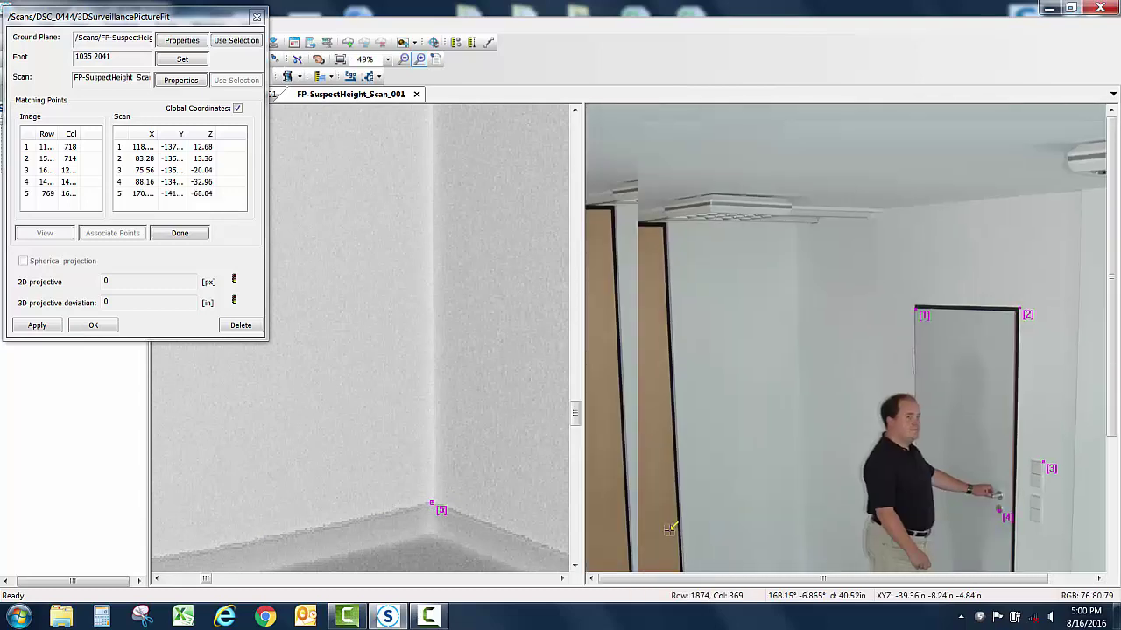
pyautogui.scroll(4, 650, 149)
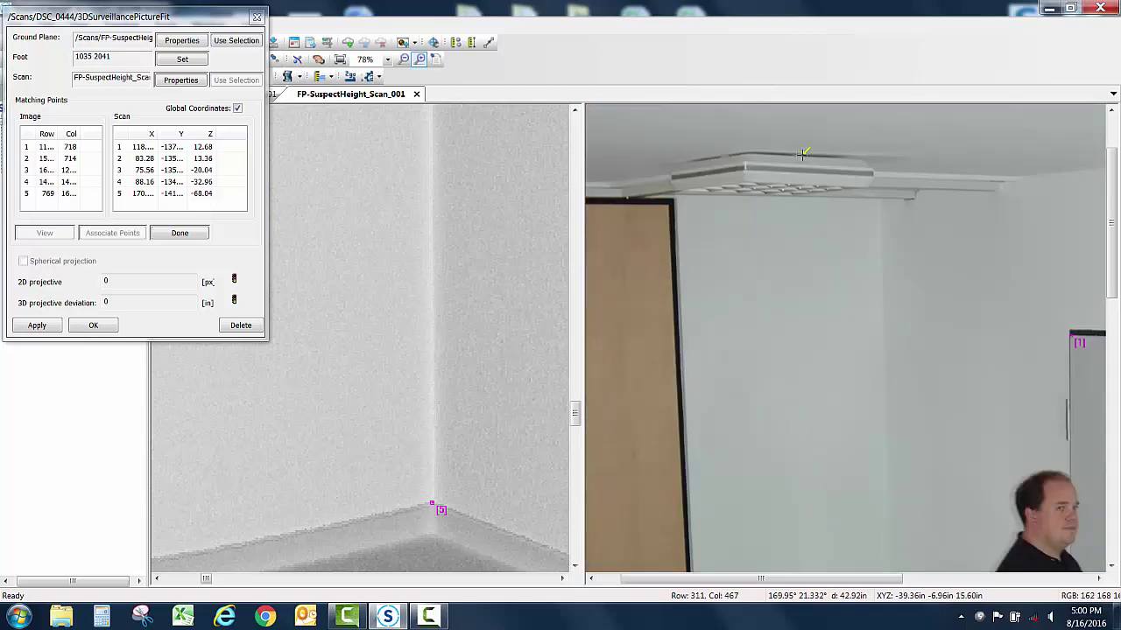
pyautogui.scroll(3, 754, 165)
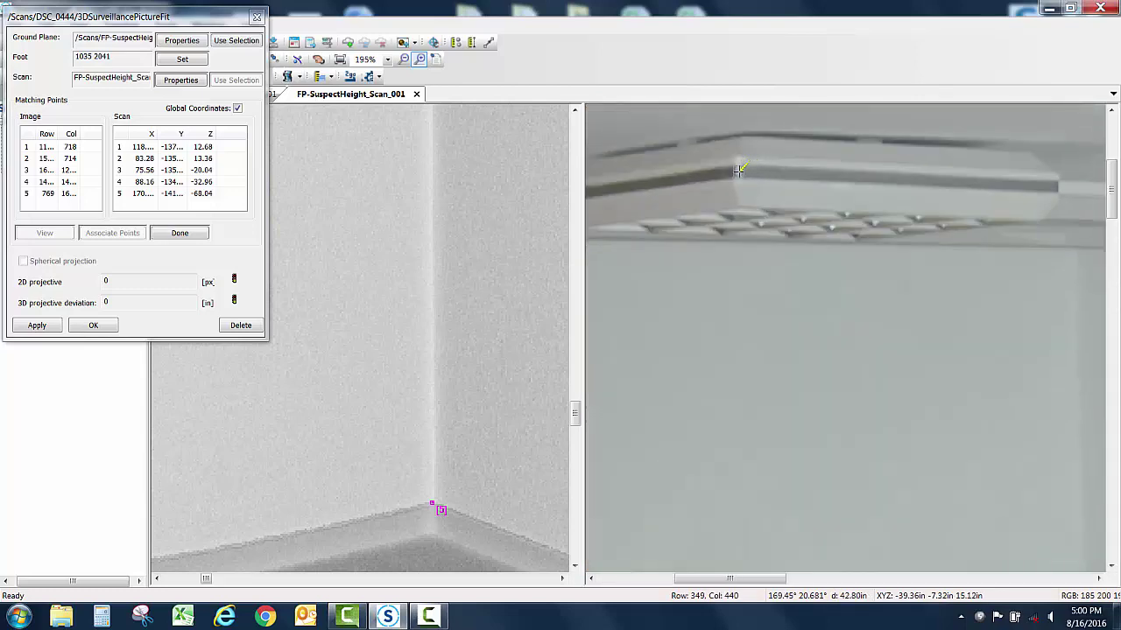
pyautogui.scroll(-5, 417, 215)
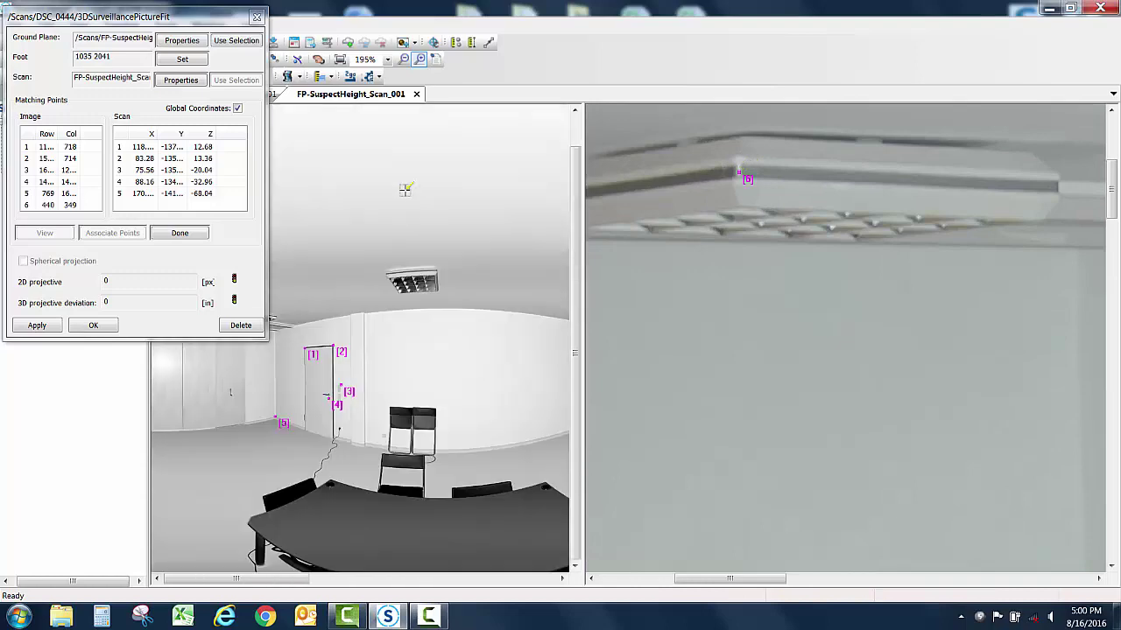
pyautogui.scroll(3, 295, 323)
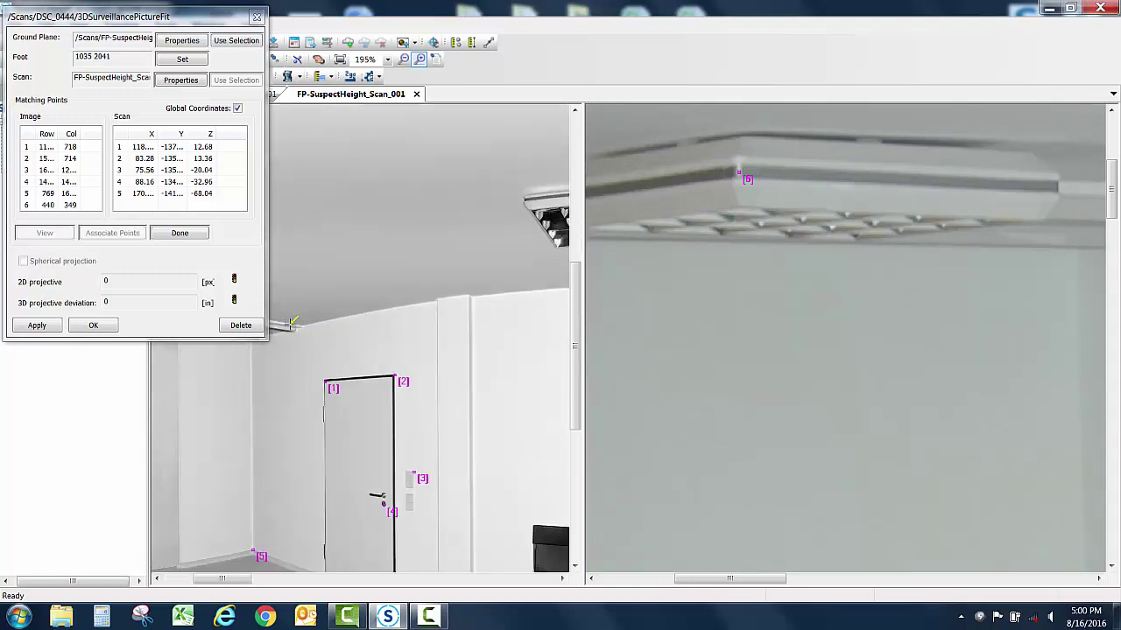
pyautogui.scroll(2, 292, 323)
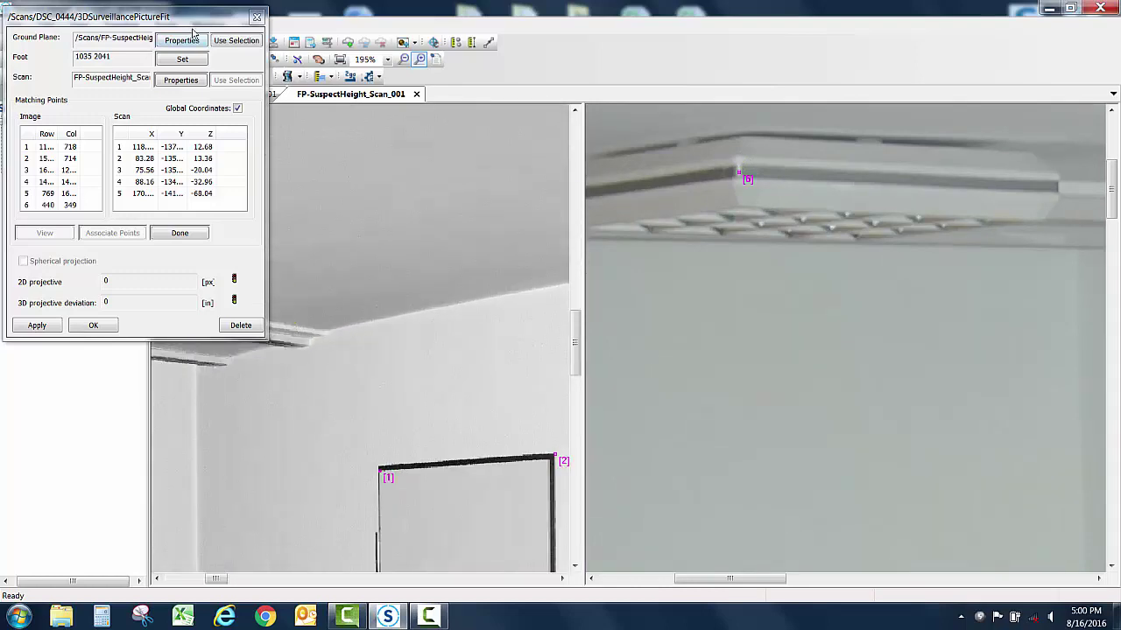
pyautogui.moveTo(193, 18); pyautogui.dragTo(101, 394)
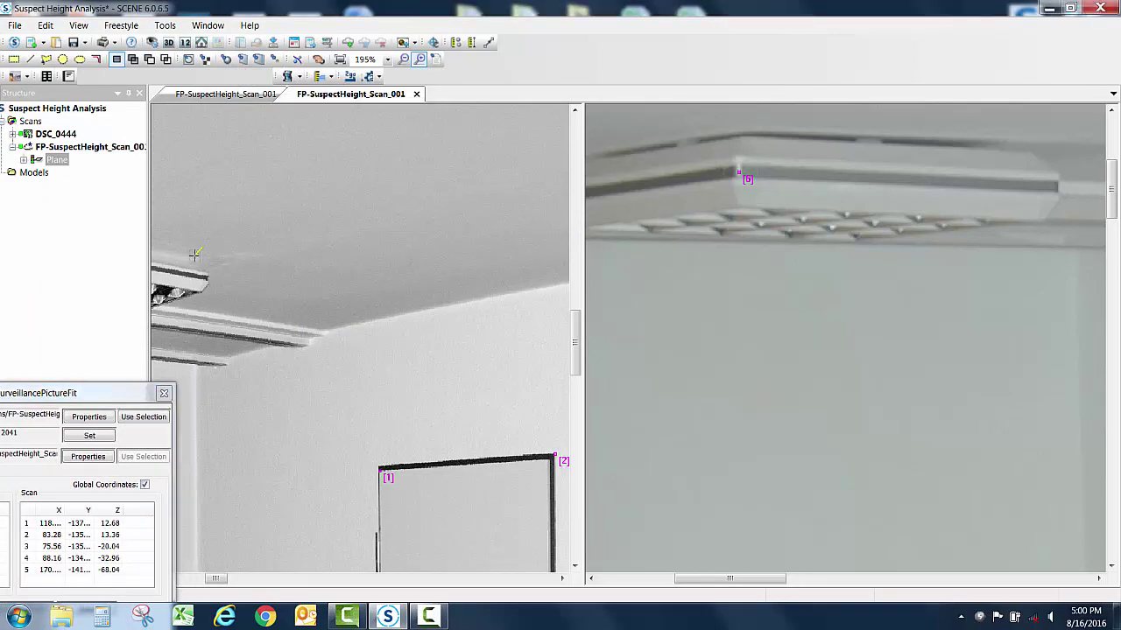
pyautogui.scroll(-2, 196, 254)
pyautogui.scroll(-3, 195, 254)
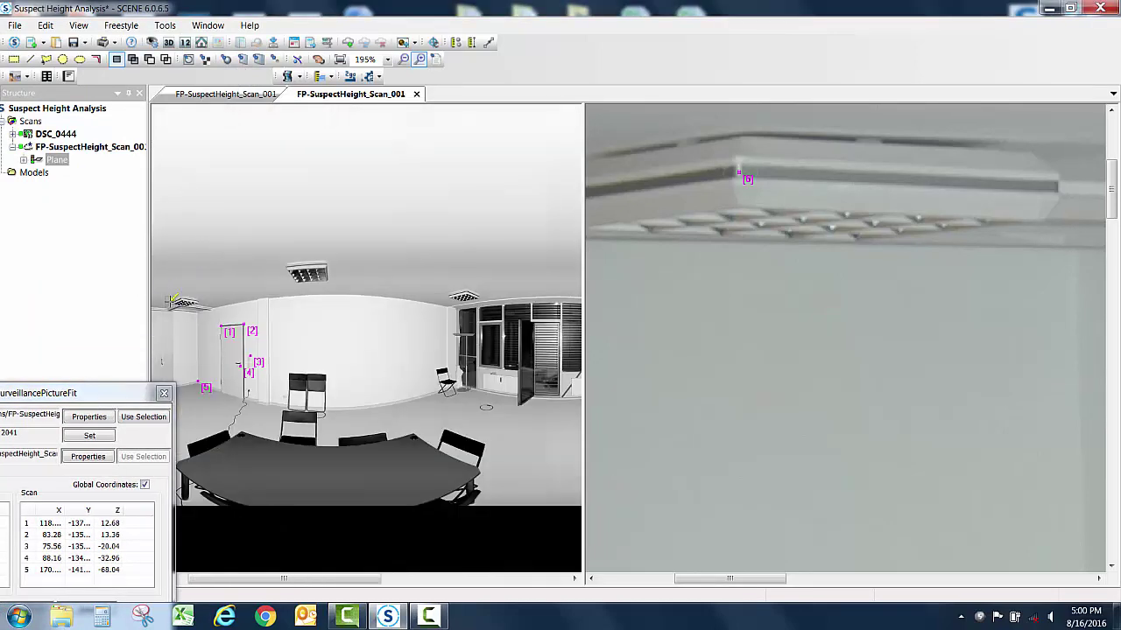
pyautogui.scroll(5, 174, 300)
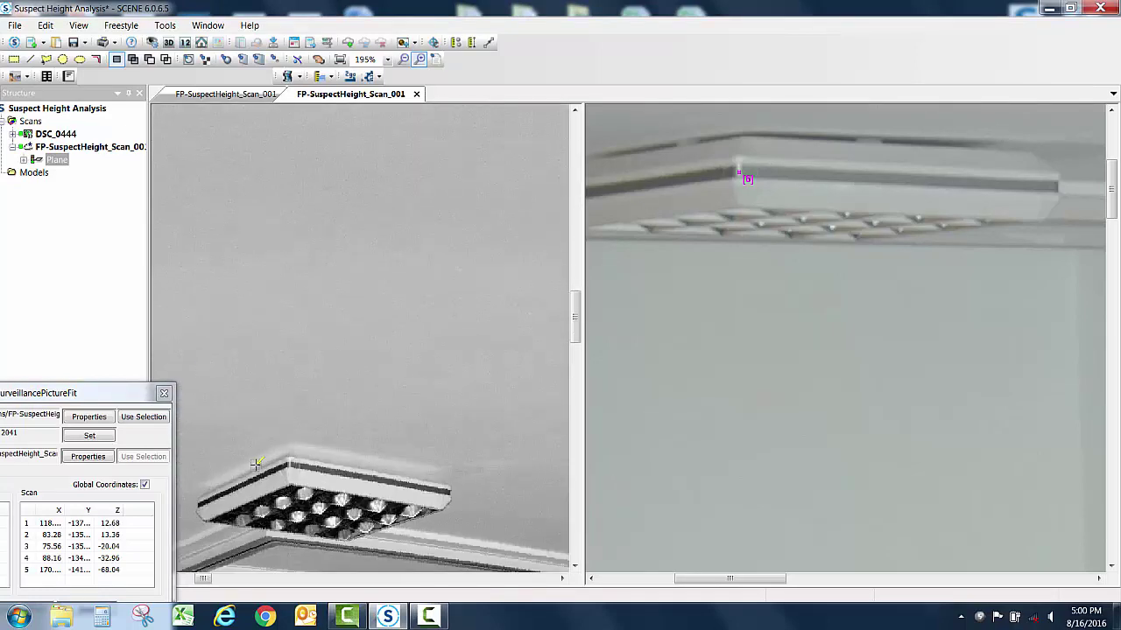
pyautogui.scroll(3, 284, 464)
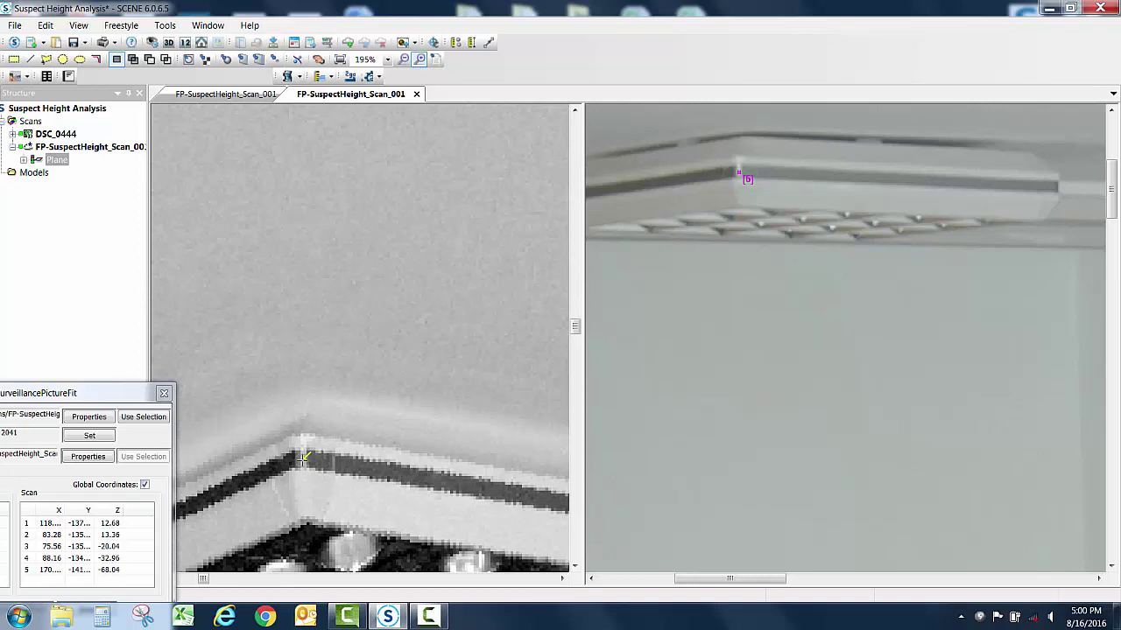
pyautogui.click(302, 456)
# Add the seventh matching point pair at the tip of the handle on the wooden cabinet door, in the scan and the photo.
pyautogui.scroll(-4, 307, 458)
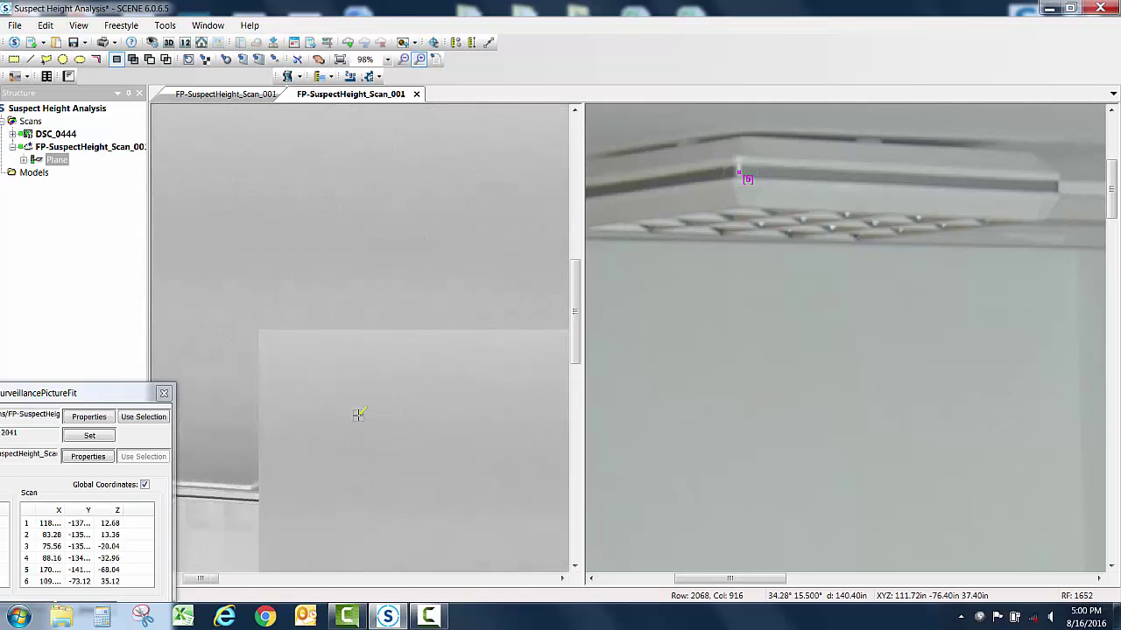
pyautogui.scroll(-2, 324, 464)
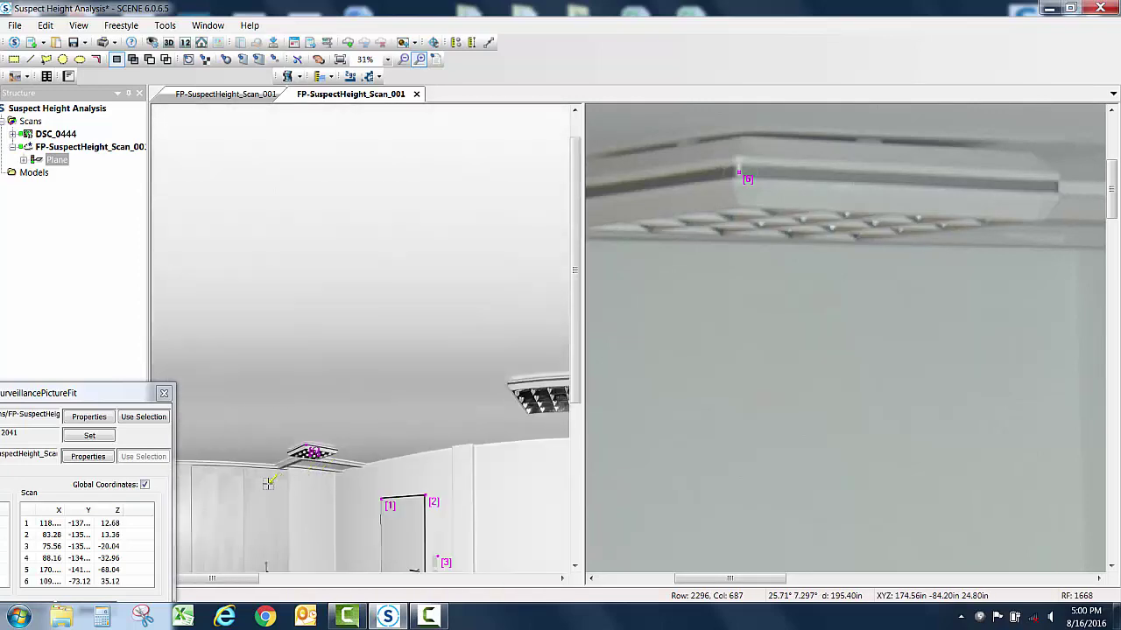
pyautogui.scroll(-2, 278, 515)
pyautogui.scroll(2, 184, 326)
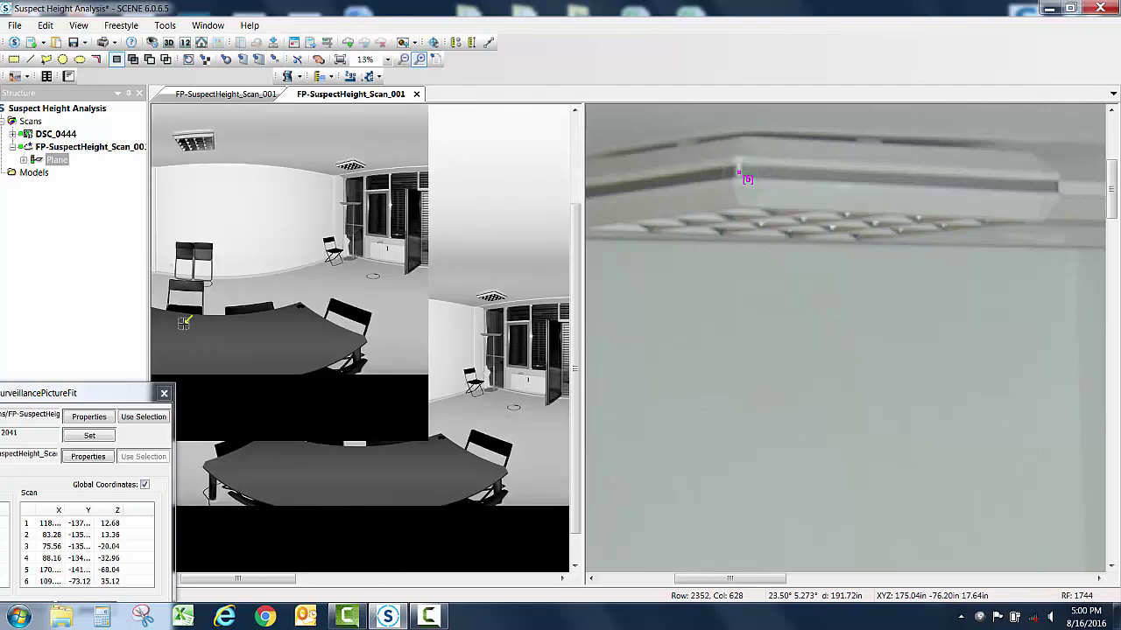
pyautogui.scroll(5, 184, 329)
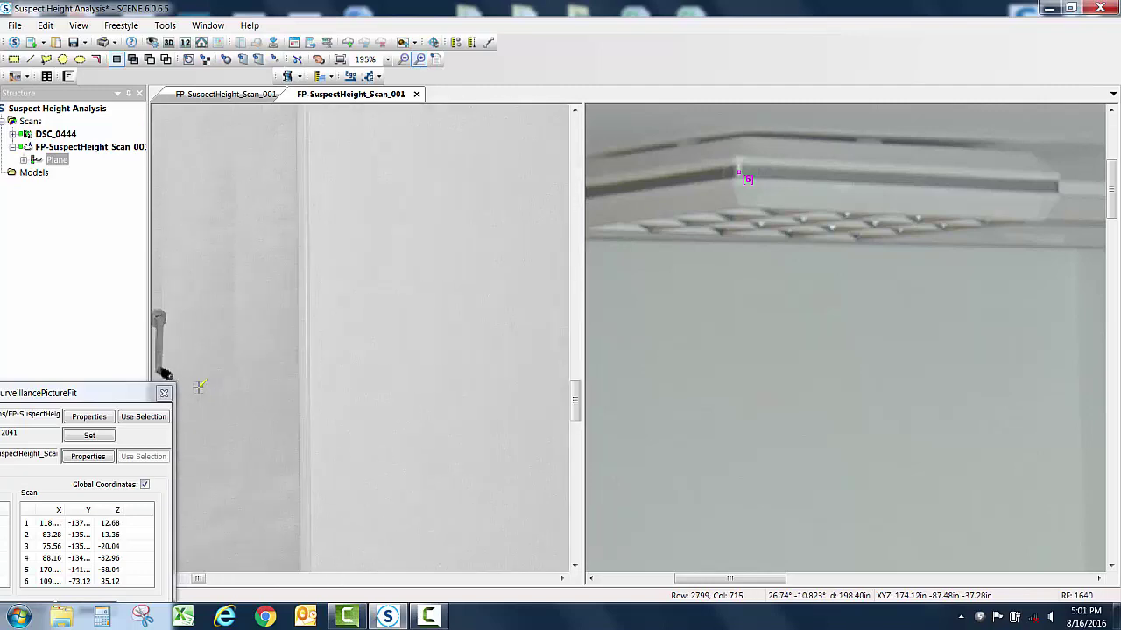
pyautogui.scroll(-5, 189, 373)
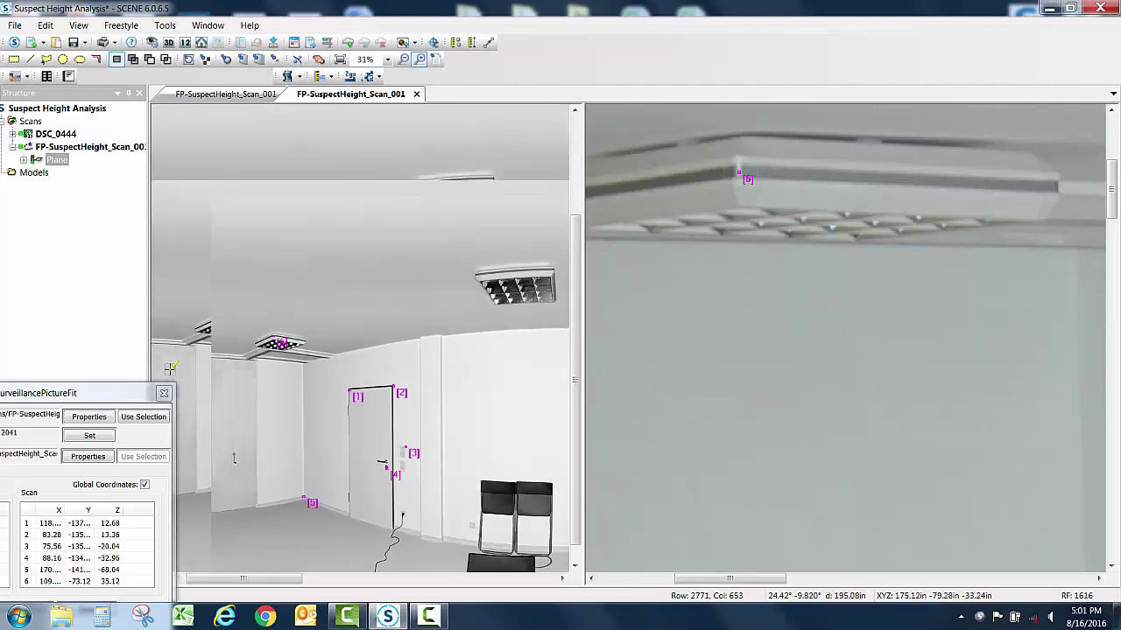
pyautogui.scroll(6, 201, 355)
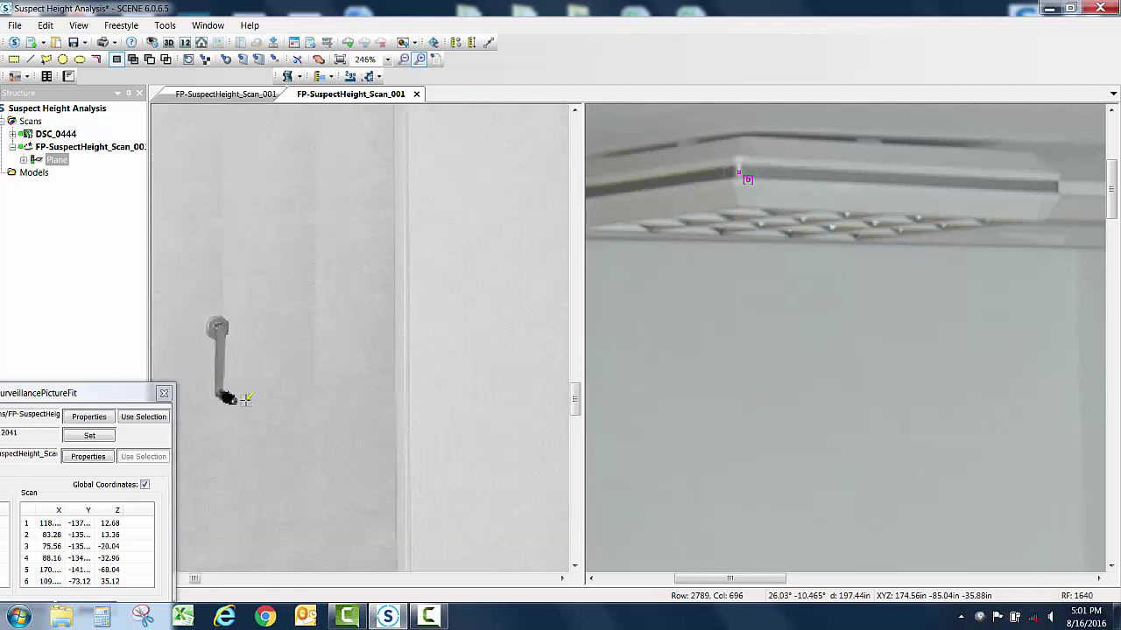
pyautogui.scroll(4, 236, 399)
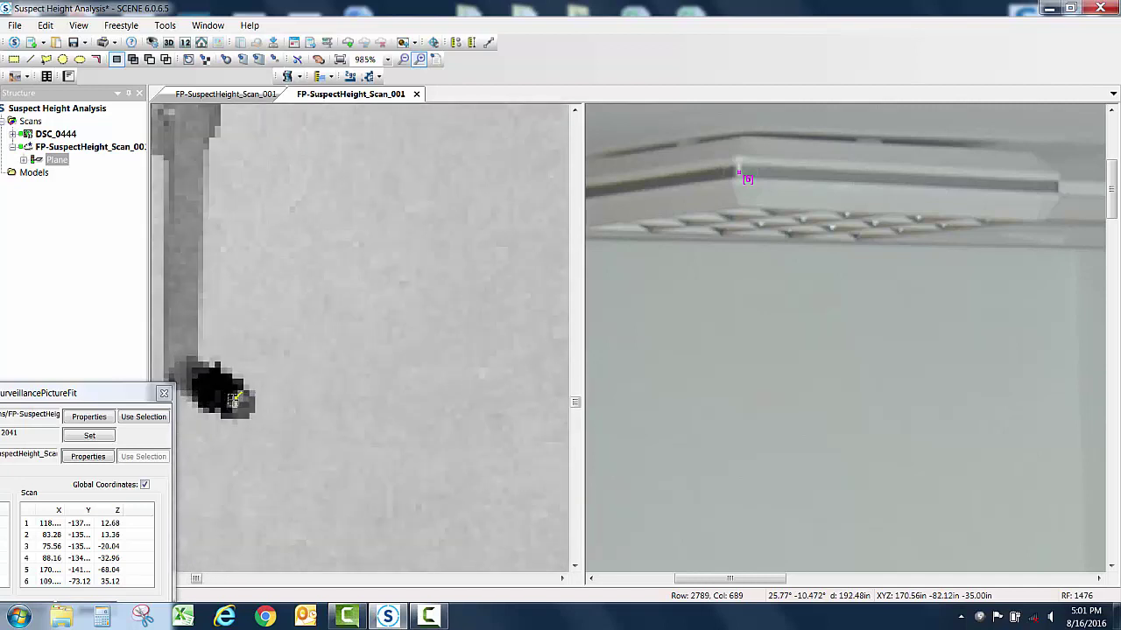
pyautogui.click(243, 403)
pyautogui.scroll(-10, 671, 425)
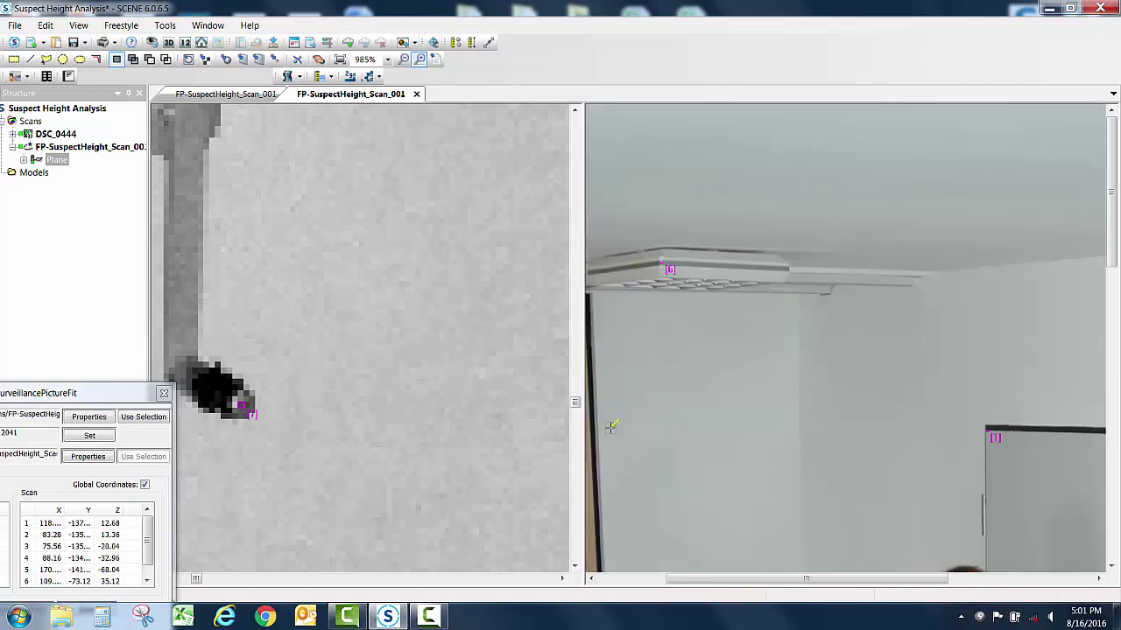
pyautogui.scroll(10, 637, 334)
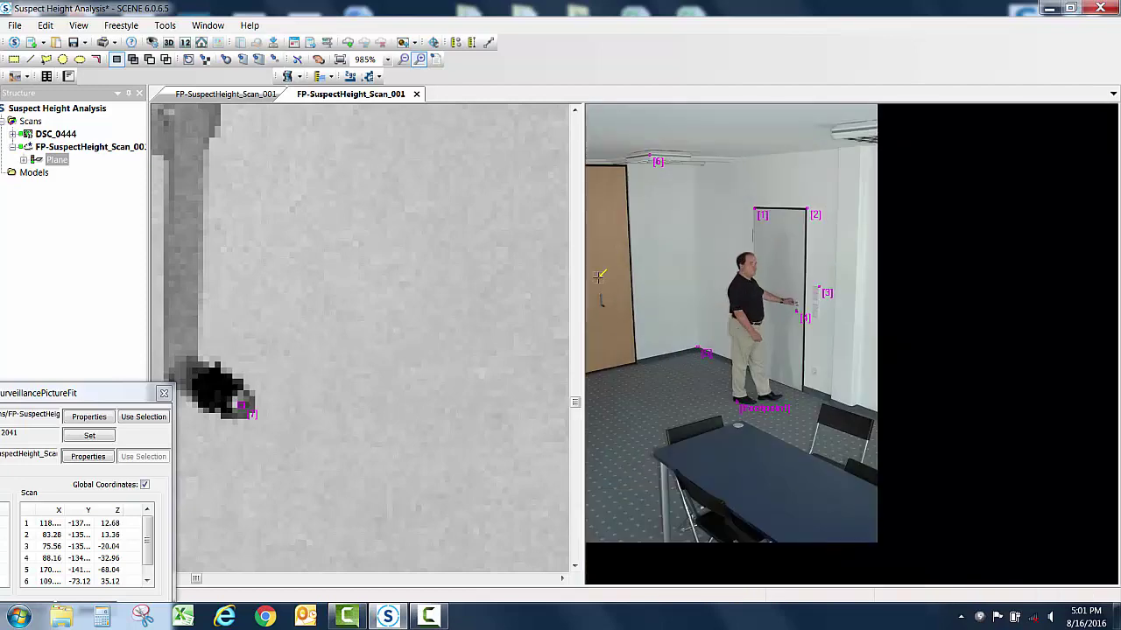
pyautogui.scroll(3, 599, 304)
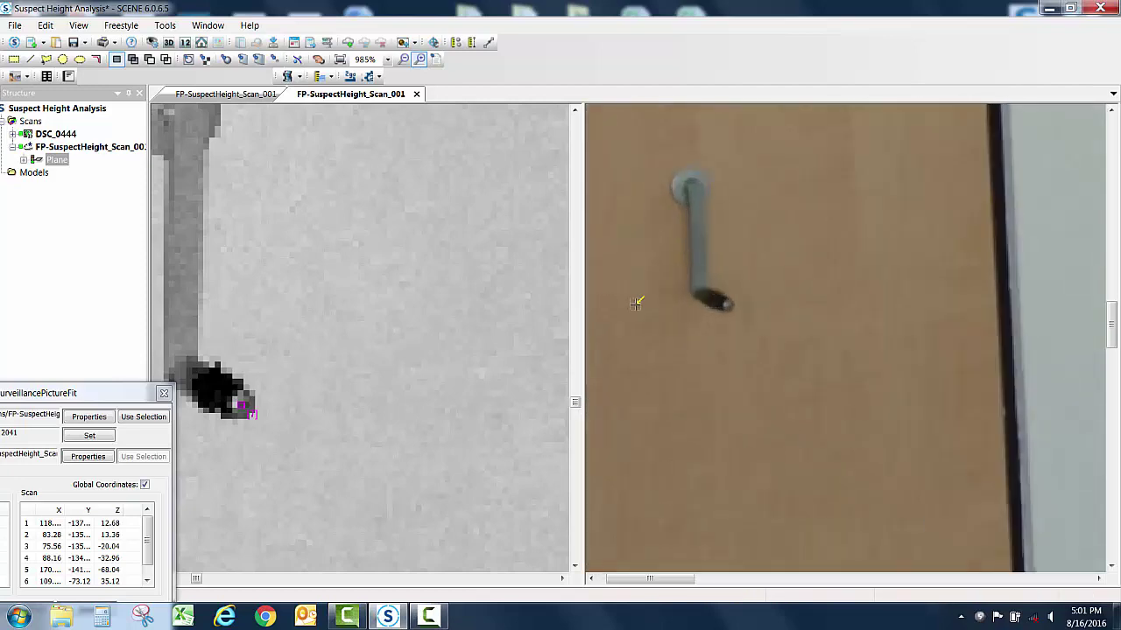
pyautogui.click(726, 303)
# Add the eighth matching point pair where the baseboard's top edge meets the cabinet frame, in the scan and the photo.
pyautogui.scroll(-5, 346, 417)
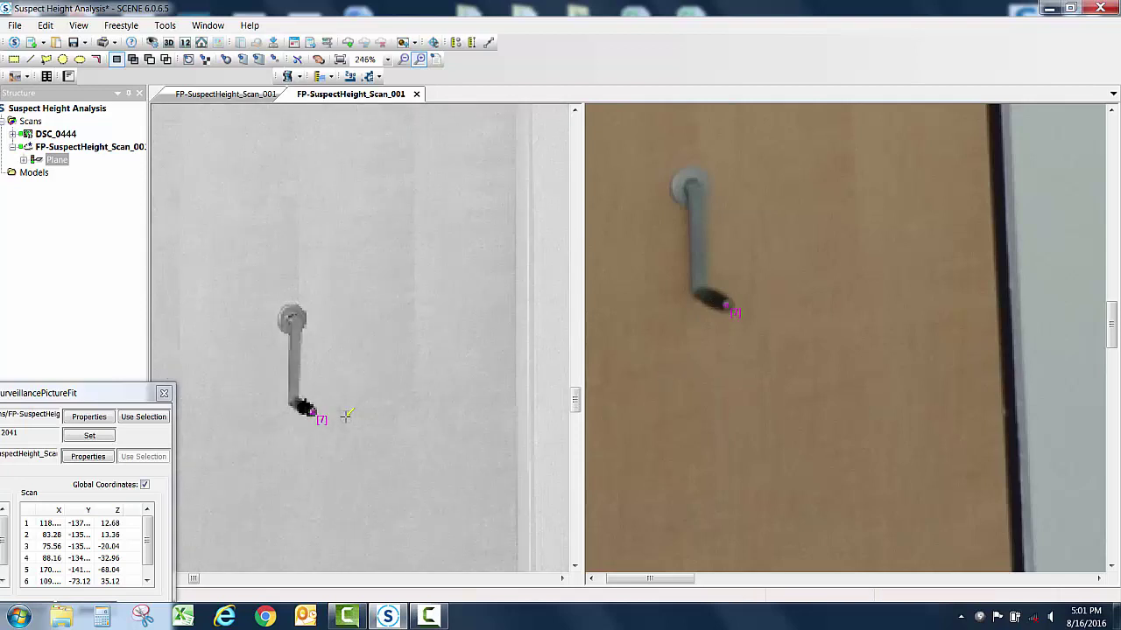
pyautogui.scroll(-3, 372, 473)
pyautogui.scroll(5, 385, 512)
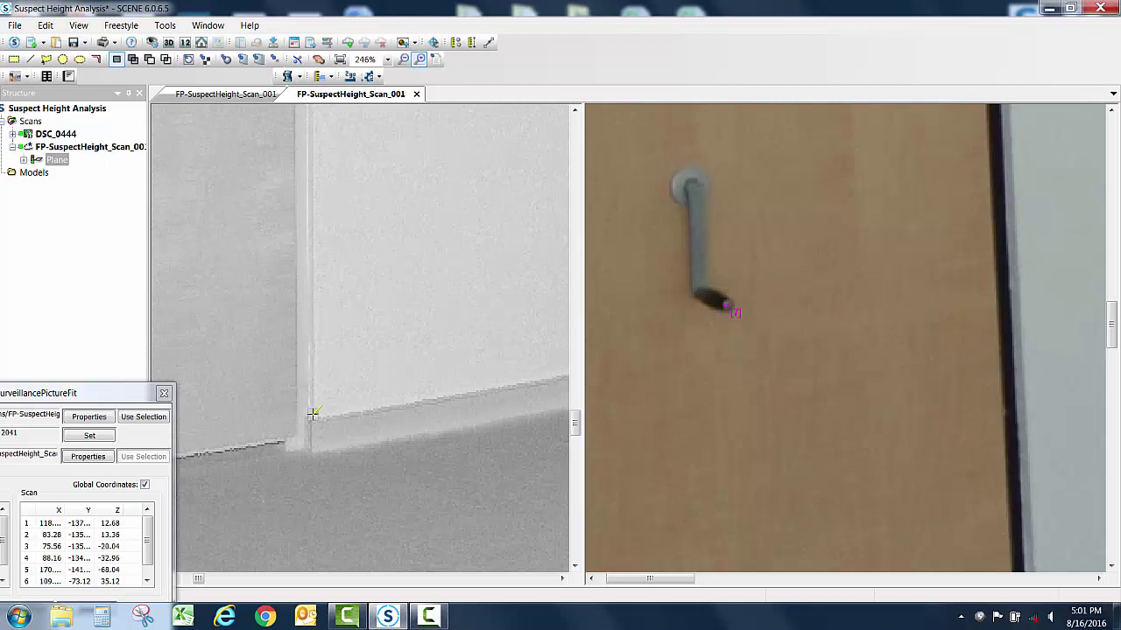
pyautogui.scroll(4, 312, 415)
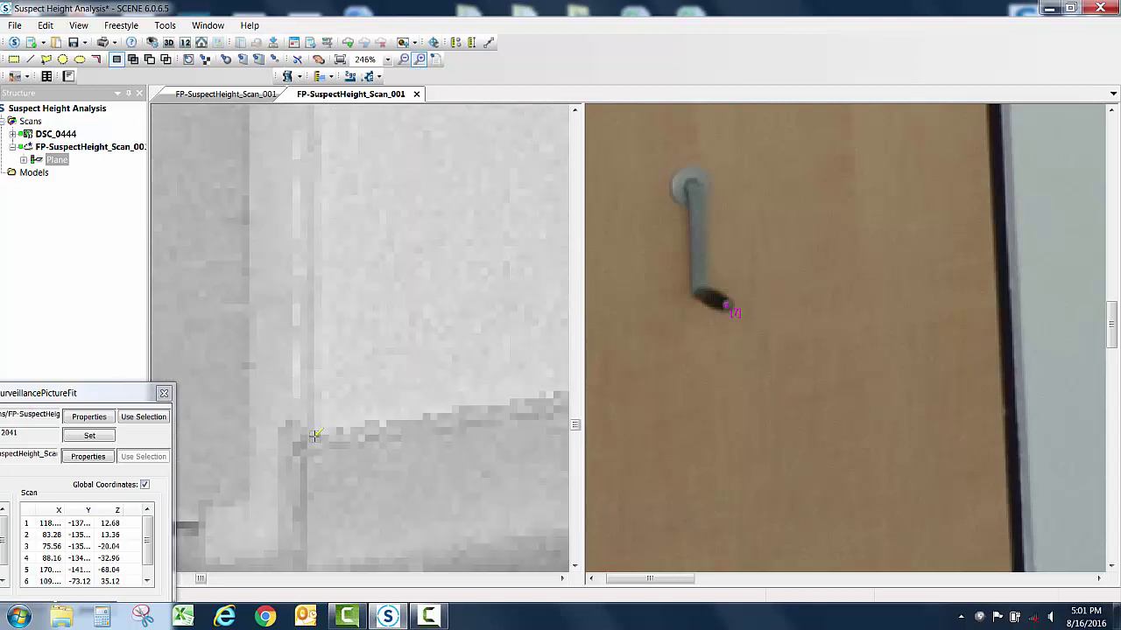
pyautogui.click(317, 438)
pyautogui.scroll(-5, 657, 466)
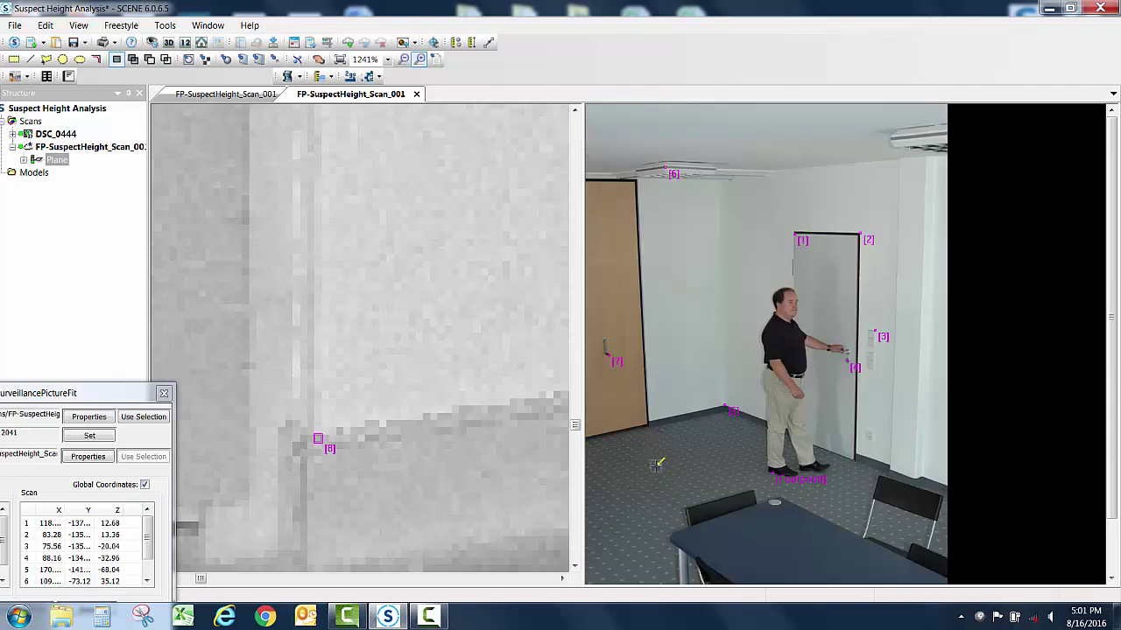
pyautogui.scroll(4, 649, 421)
pyautogui.scroll(3, 705, 401)
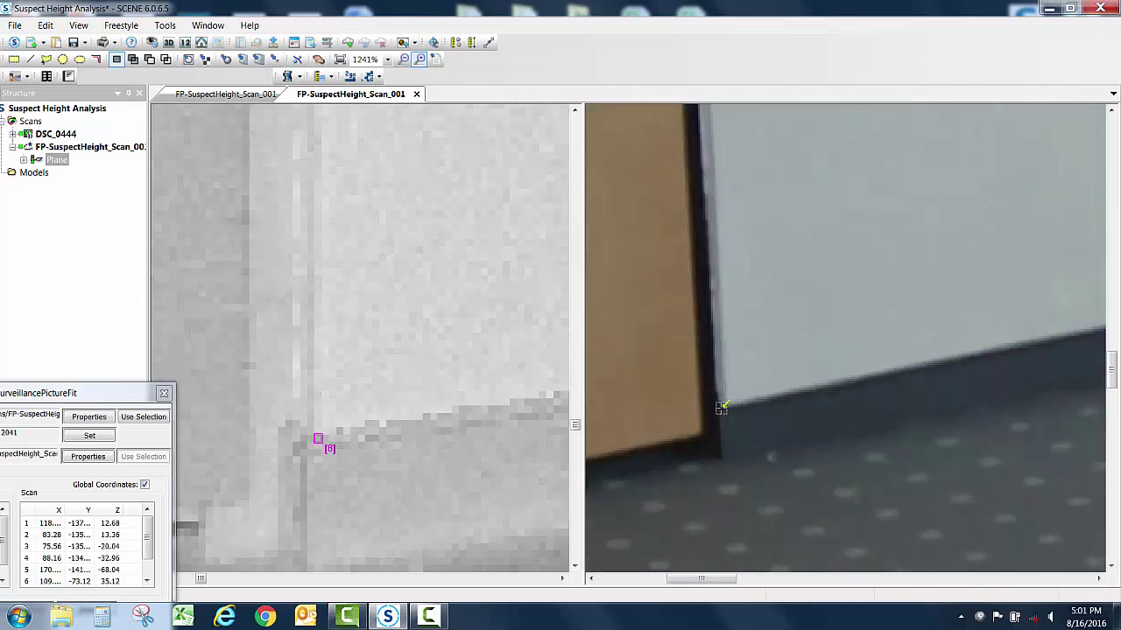
pyautogui.click(730, 401)
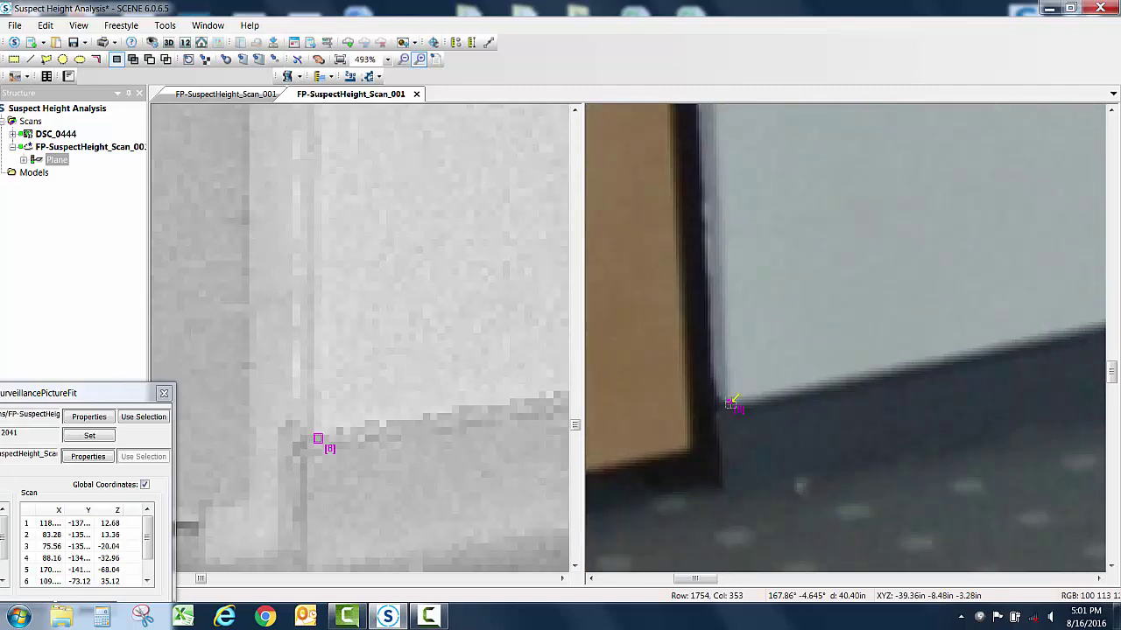
# Add the ninth matching point pair at the table's far corner beside the round cable outlet, in the scan and the photo.
pyautogui.scroll(-7, 718, 444)
pyautogui.scroll(-5, 454, 453)
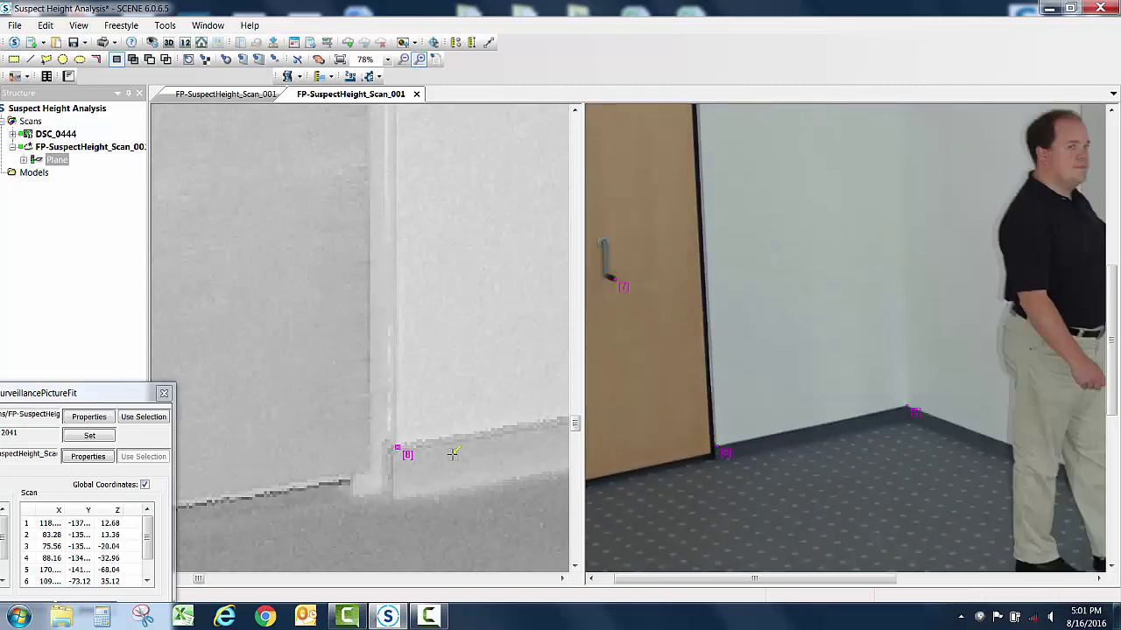
pyautogui.scroll(-3, 453, 453)
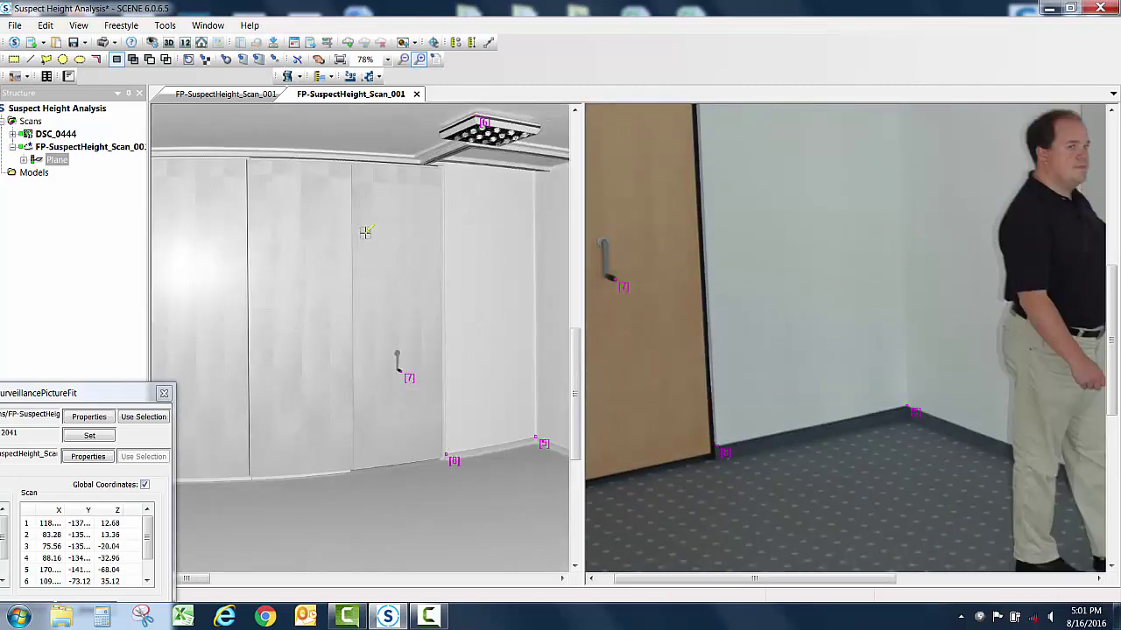
pyautogui.scroll(-5, 613, 306)
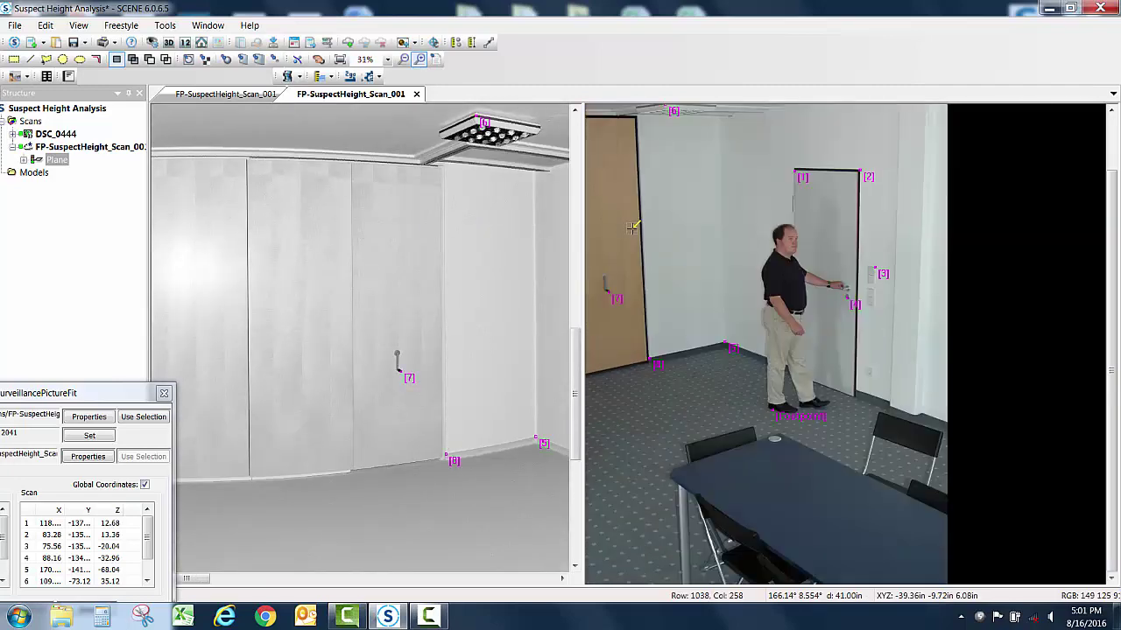
pyautogui.scroll(-5, 501, 457)
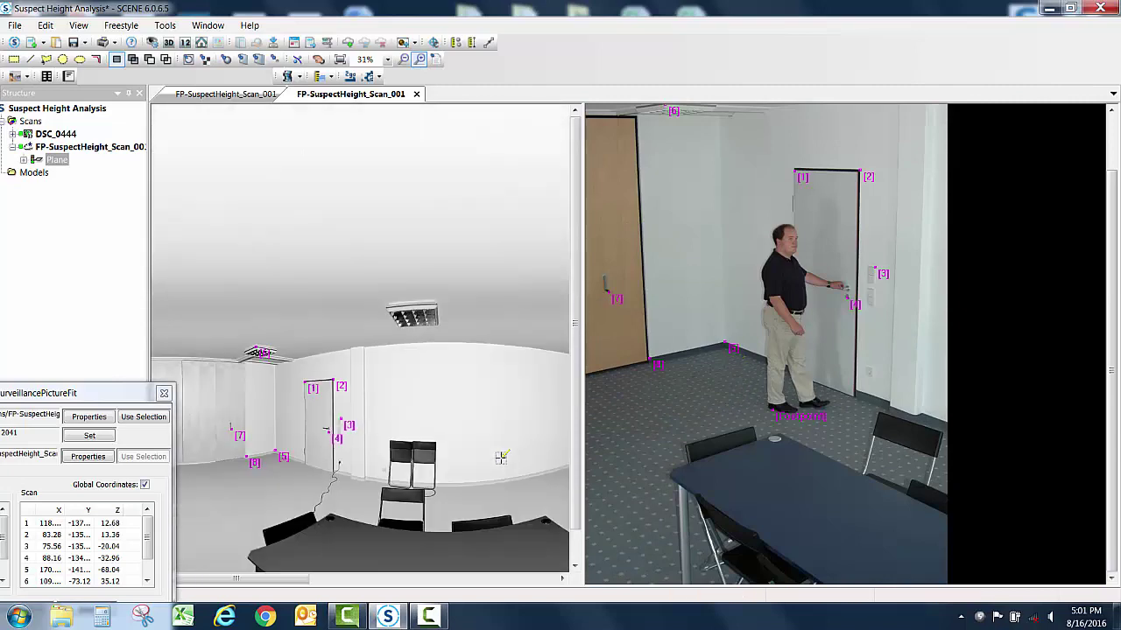
pyautogui.scroll(6, 336, 531)
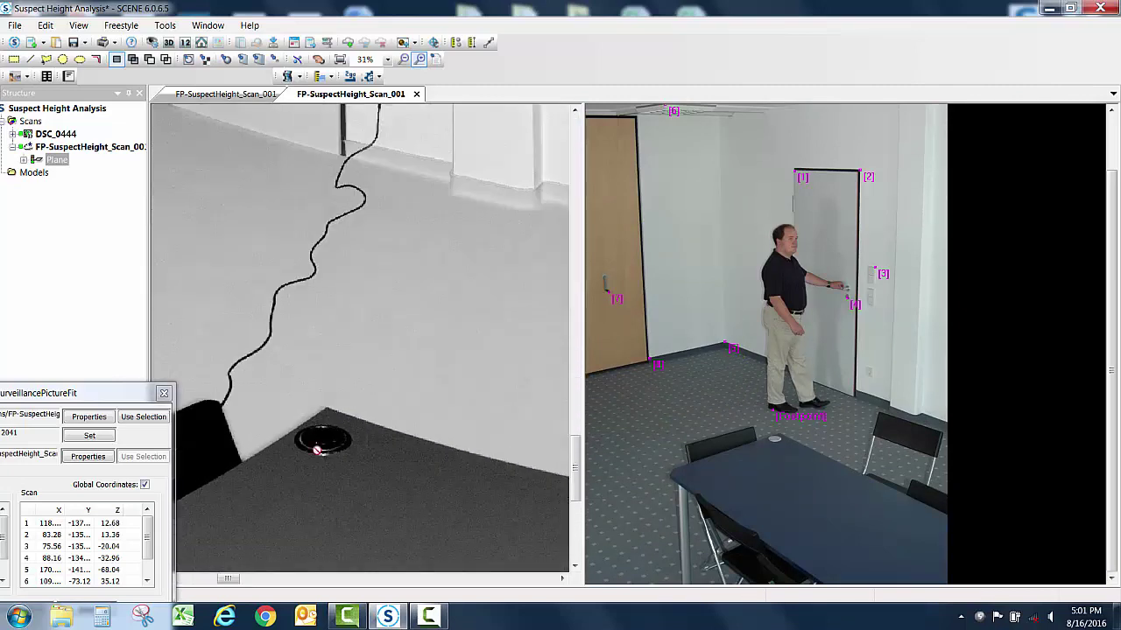
pyautogui.scroll(2, 323, 420)
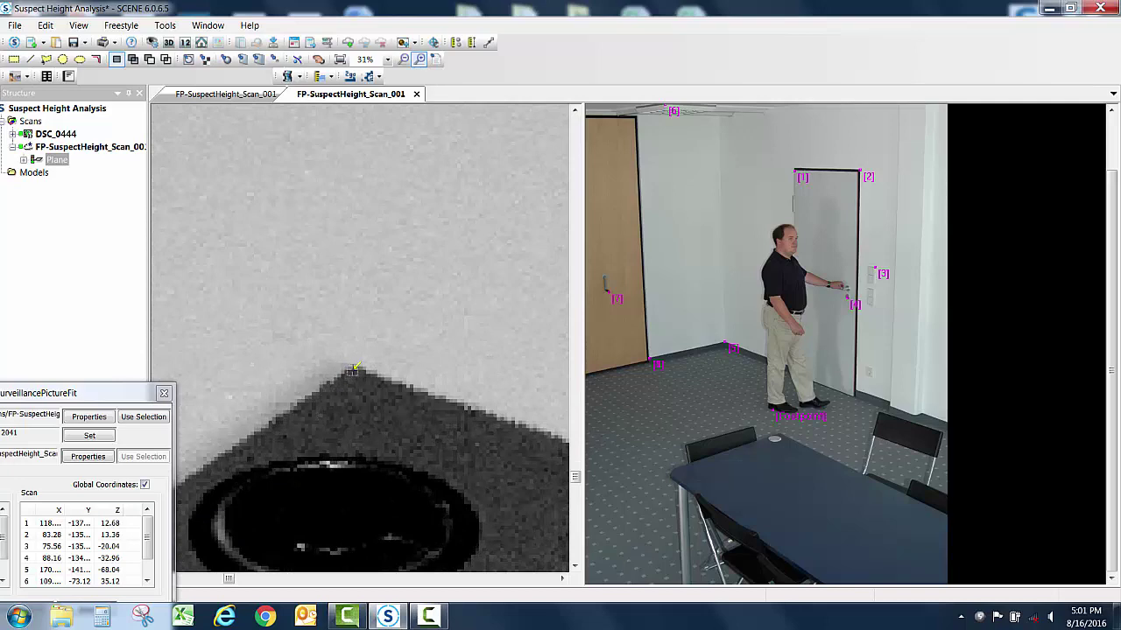
pyautogui.click(352, 372)
pyautogui.scroll(8, 800, 431)
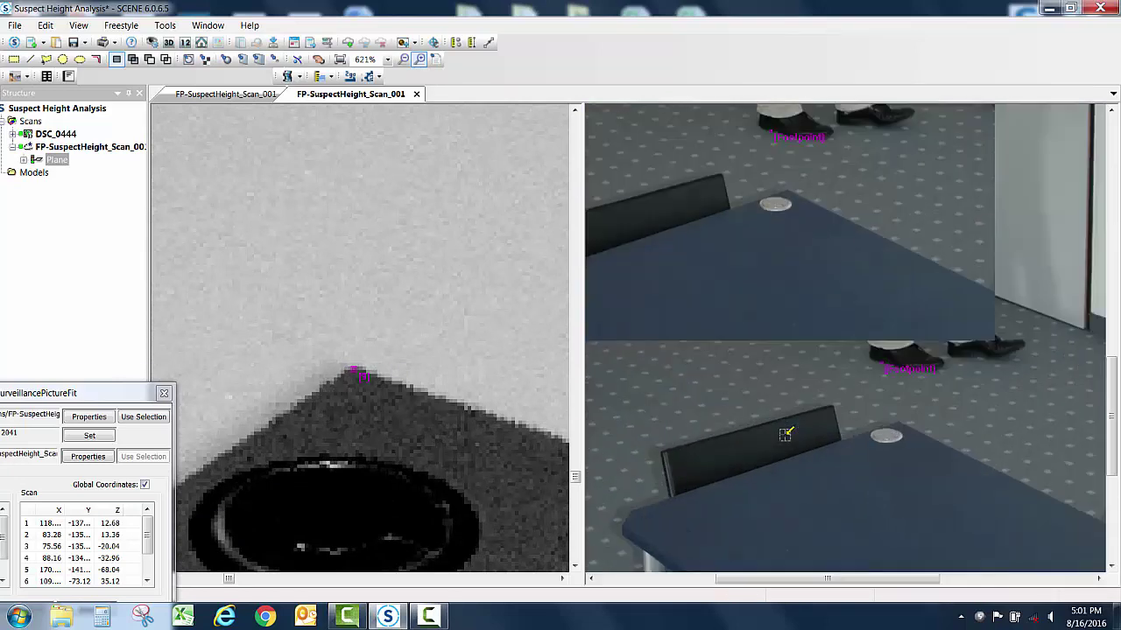
pyautogui.scroll(1, 939, 392)
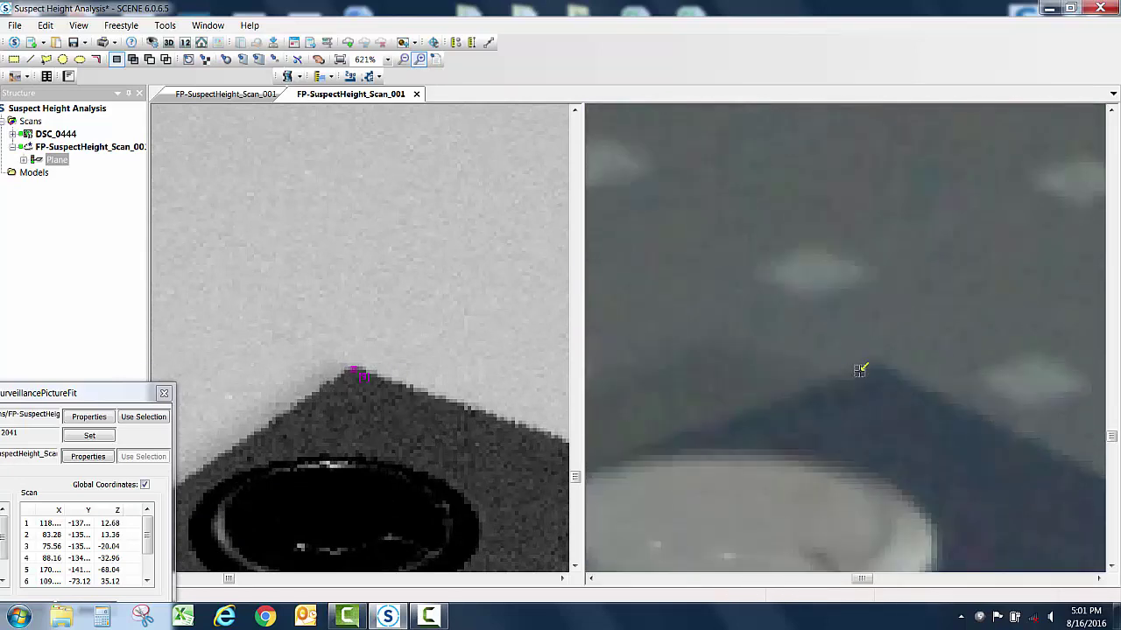
pyautogui.click(875, 368)
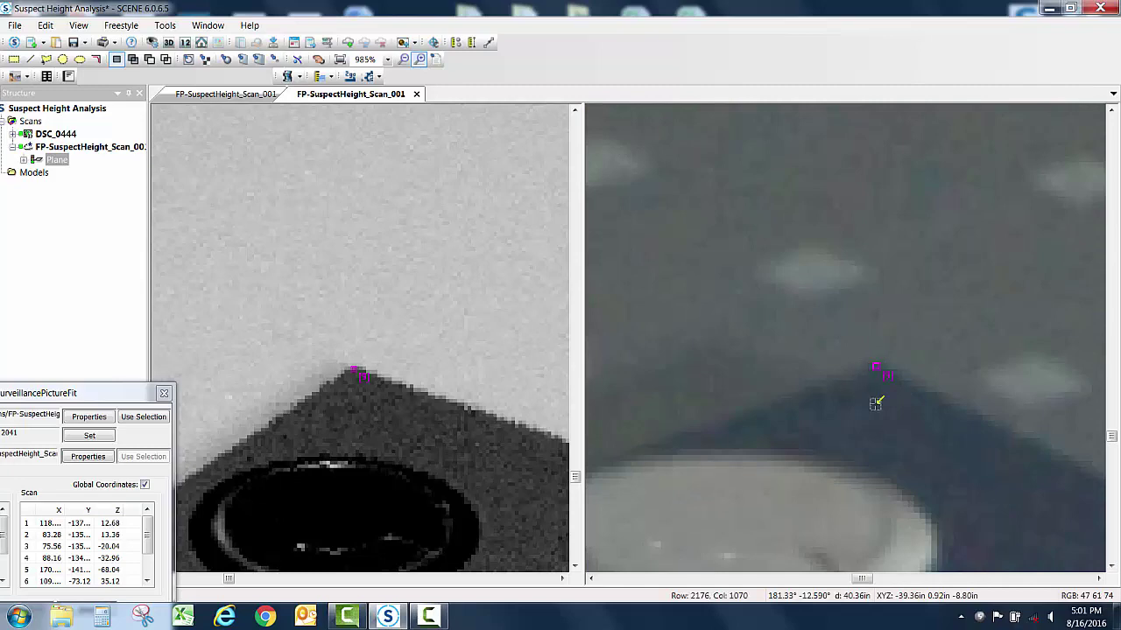
# Bring the whole picture fit dialog into view, apply the fit with the matched points, and accept it.
pyautogui.scroll(-8, 702, 431)
pyautogui.scroll(-6, 702, 431)
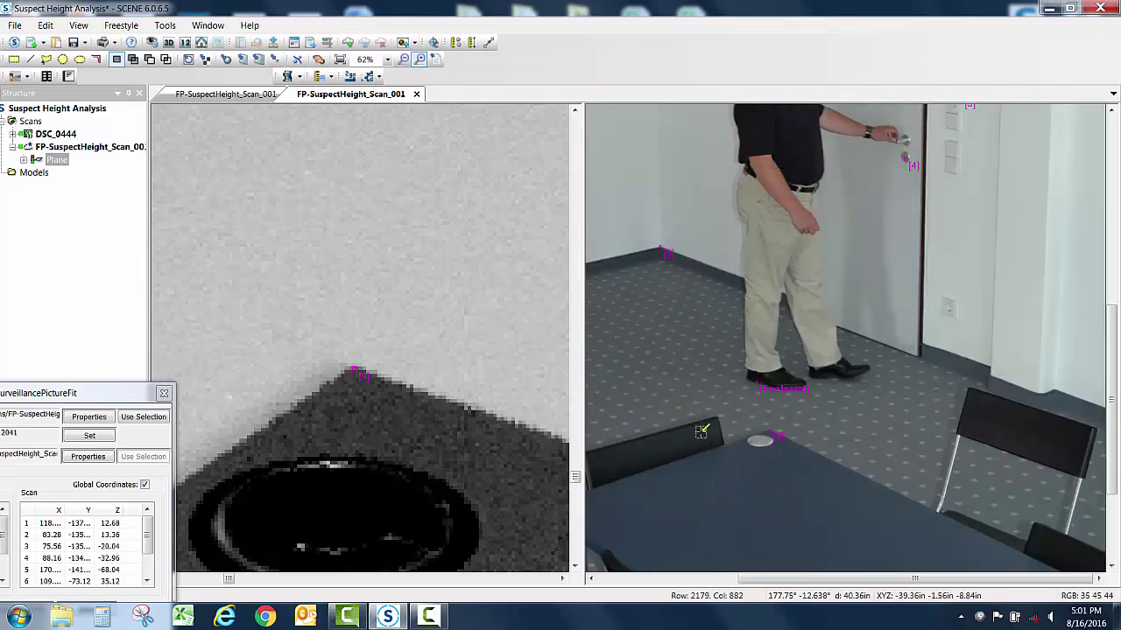
pyautogui.scroll(-8, 454, 457)
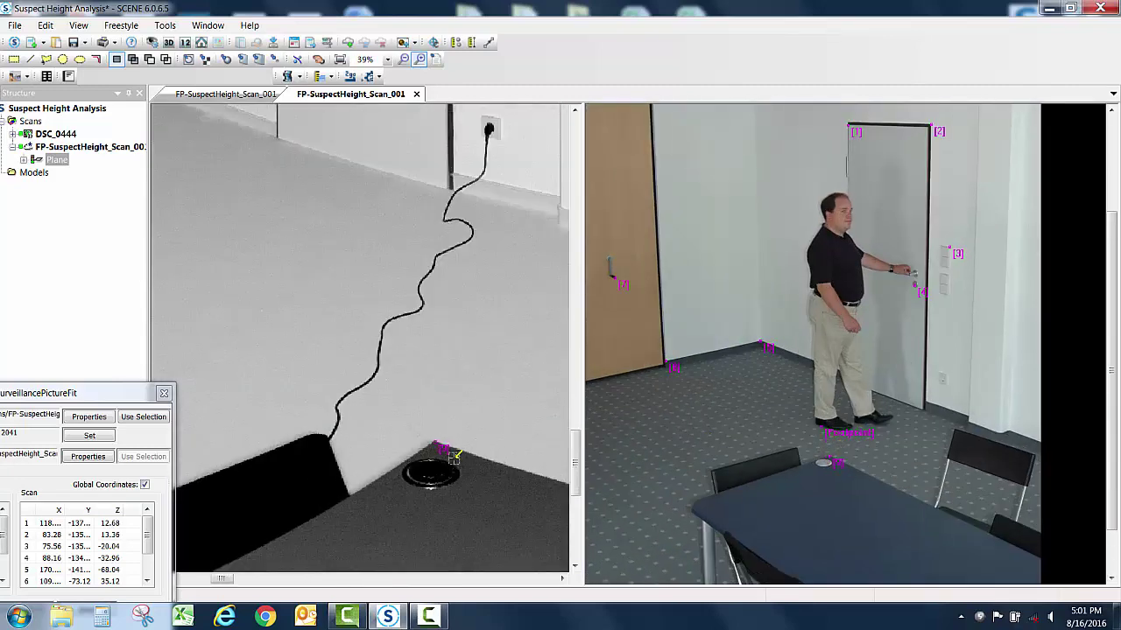
pyautogui.scroll(-4, 454, 456)
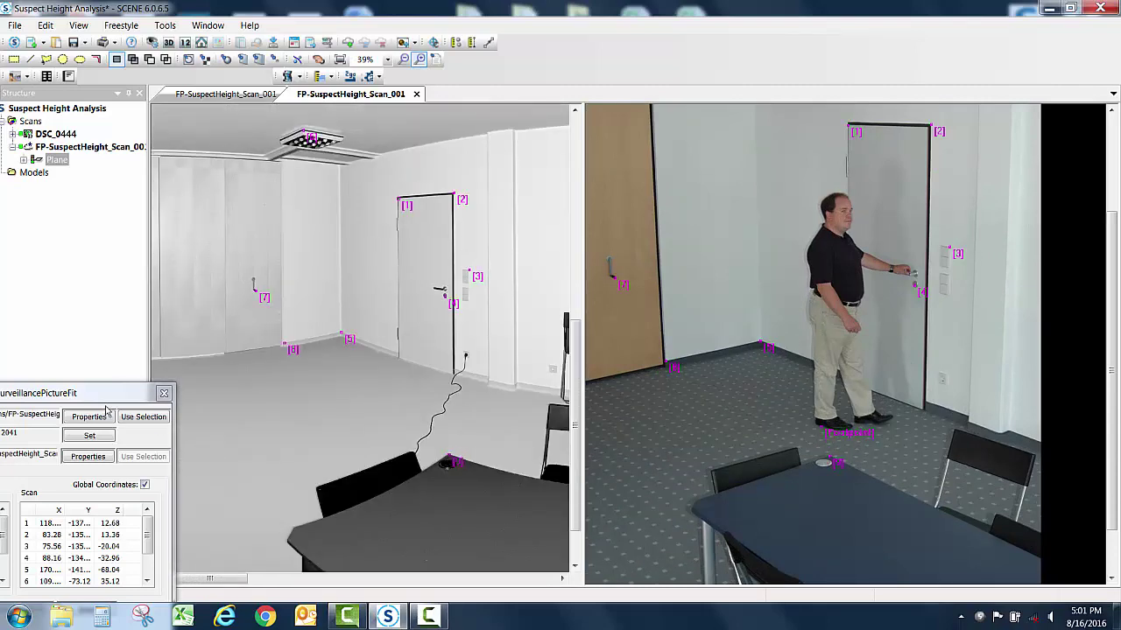
pyautogui.moveTo(113, 400); pyautogui.dragTo(235, 187)
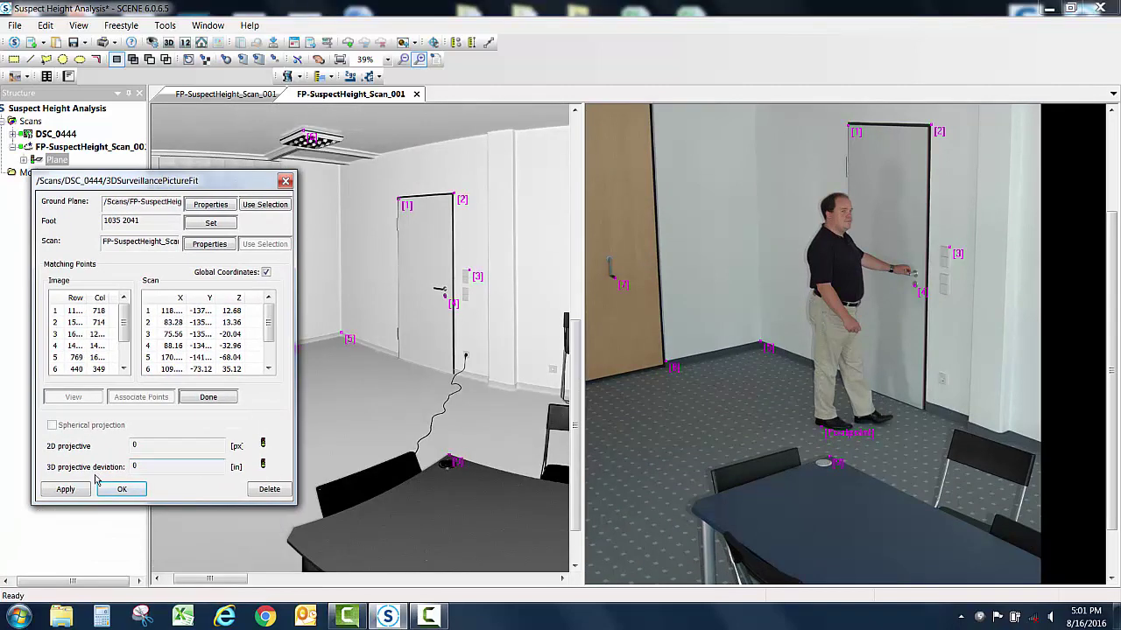
pyautogui.click(66, 489)
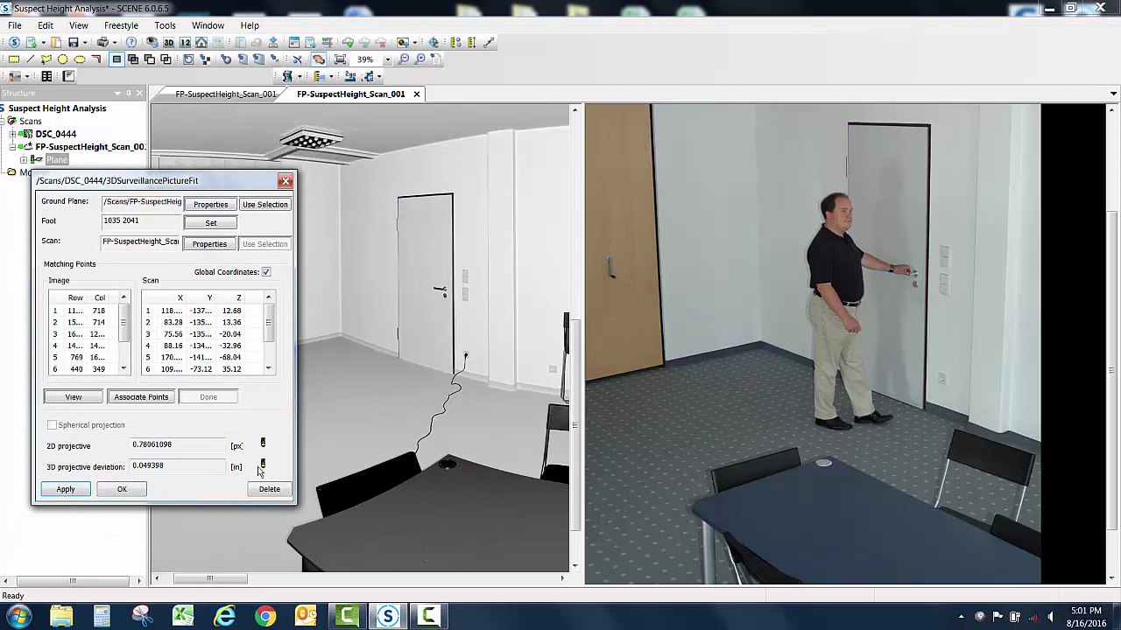
pyautogui.click(122, 490)
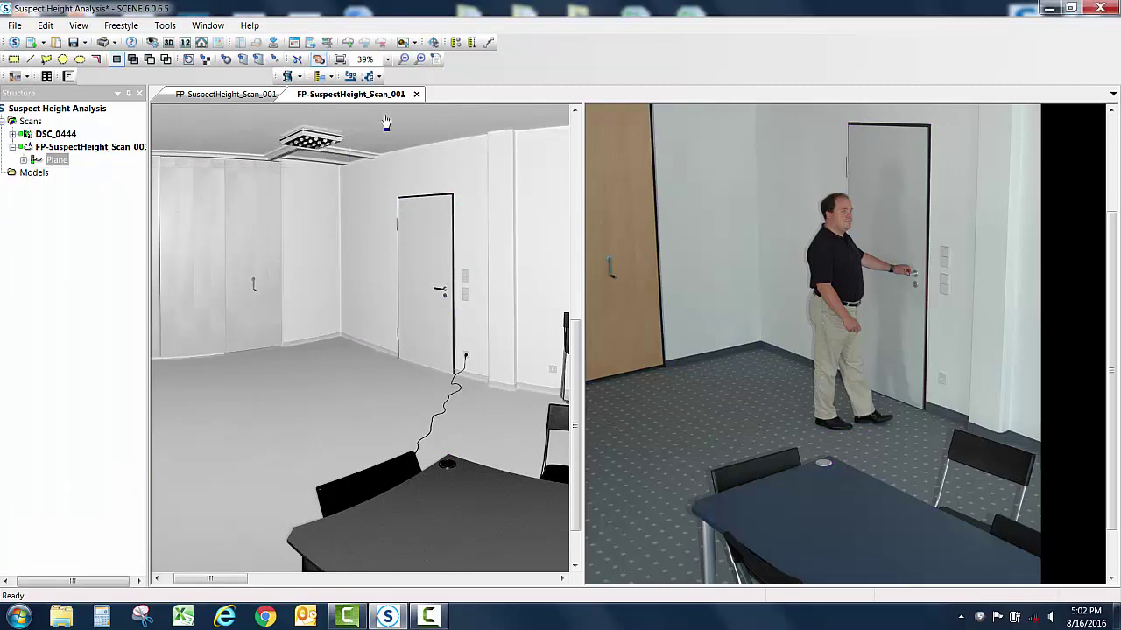
# Close the side-by-side fit view and the scan view, and open photo DSC_0444 in a planar view.
pyautogui.click(416, 93)
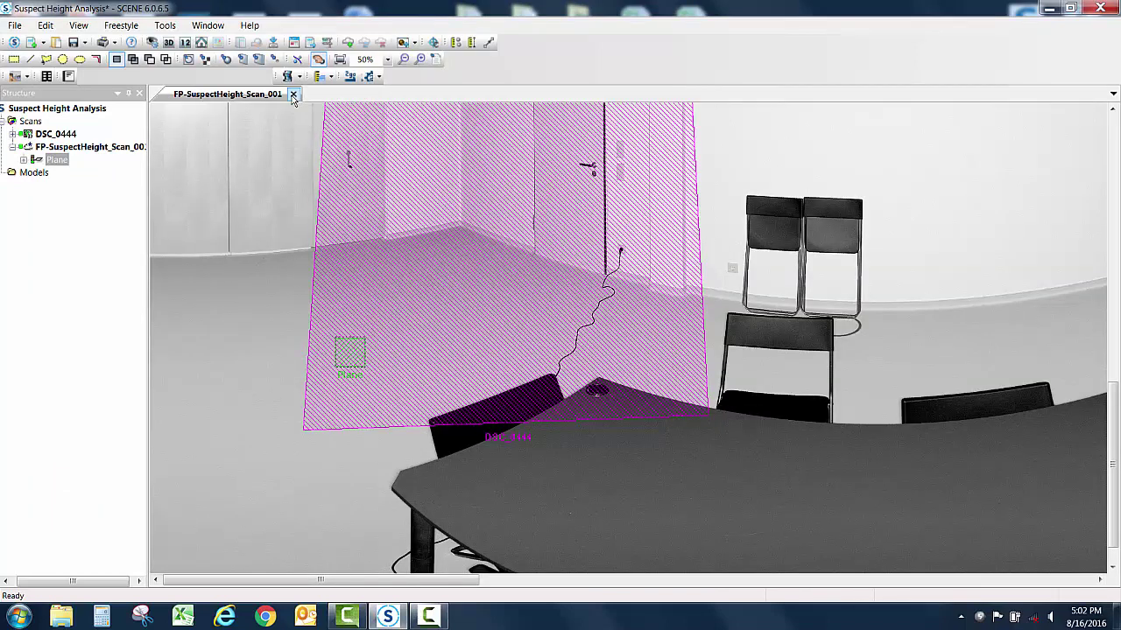
pyautogui.scroll(-5, 305, 190)
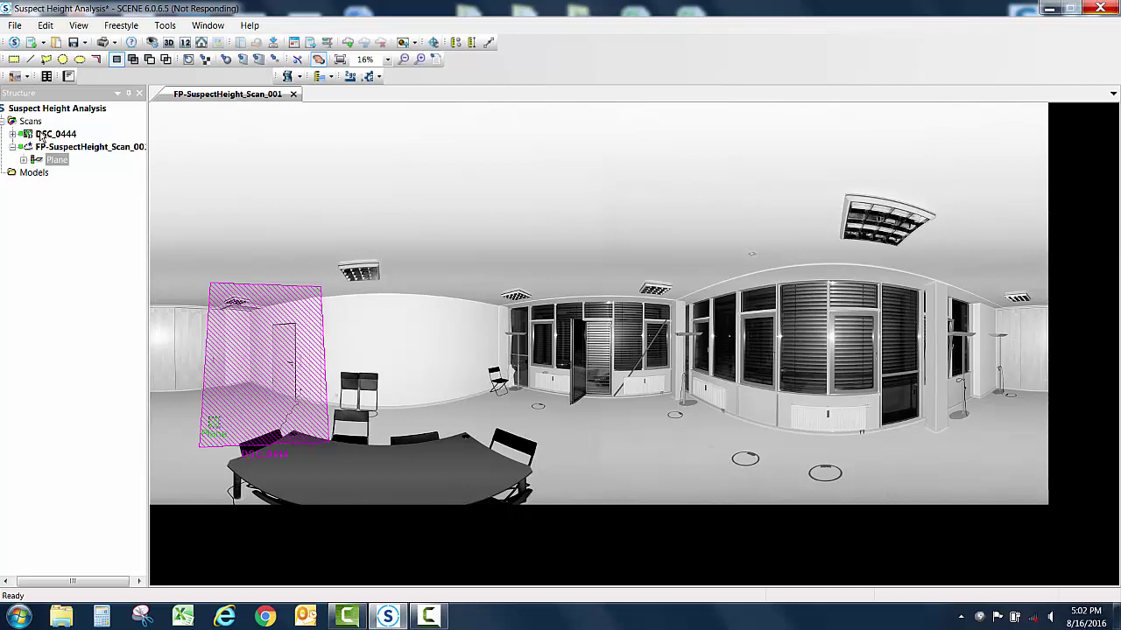
pyautogui.rightClick(41, 135)
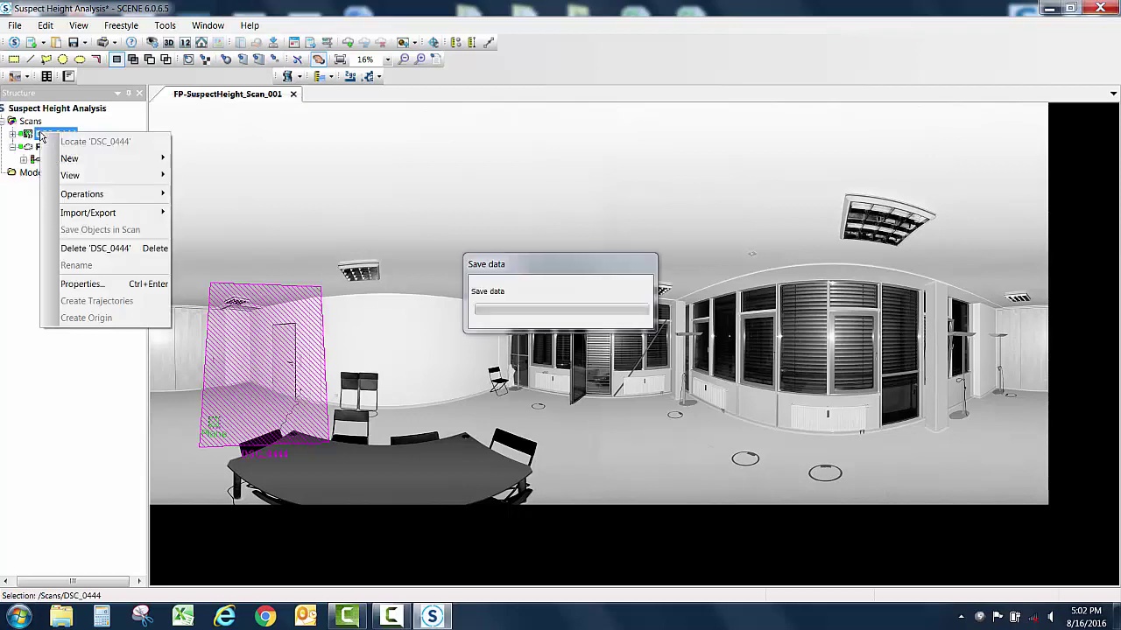
pyautogui.moveTo(75, 175)
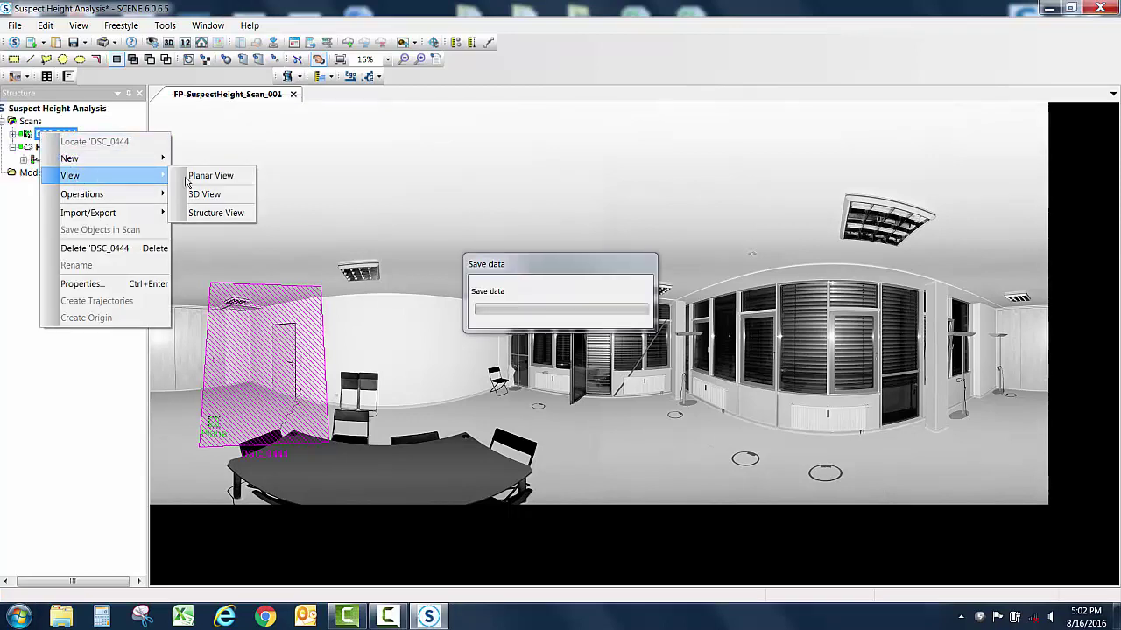
pyautogui.click(240, 178)
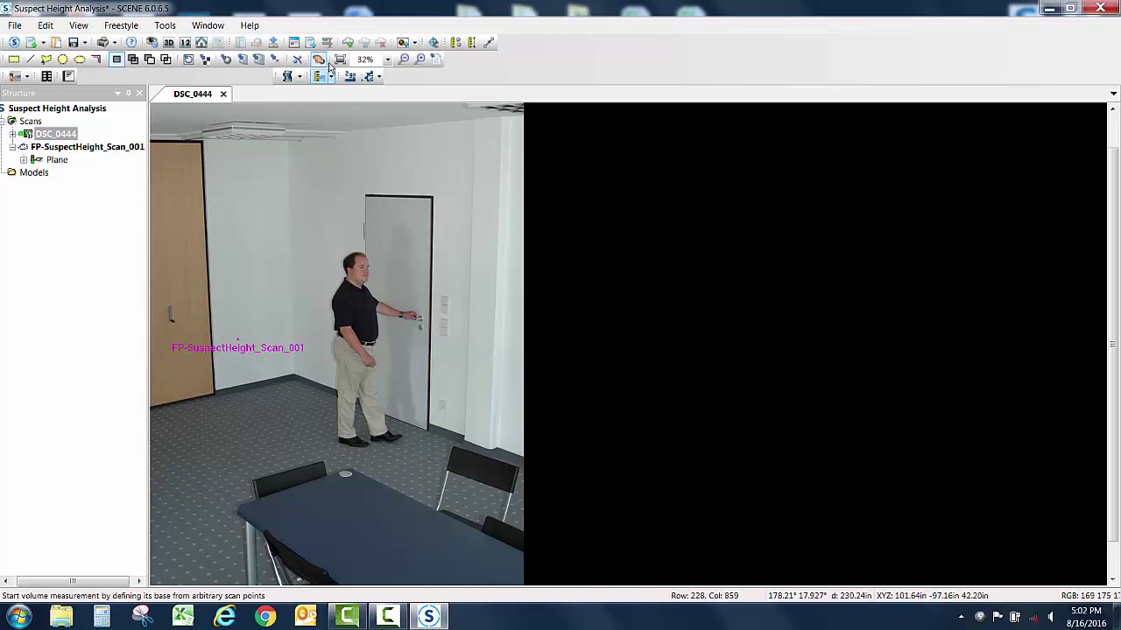
# Measure the suspect's height vertically in the photo, from the heel of the rear shoe on the floor to the top of the head.
pyautogui.click(471, 42)
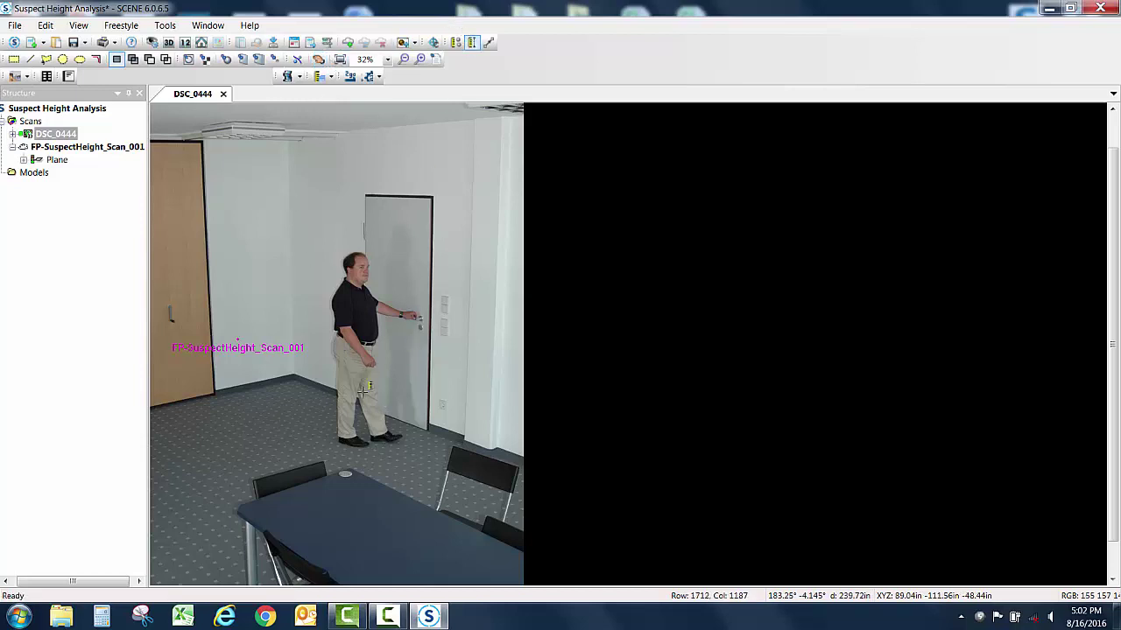
pyautogui.scroll(3, 346, 440)
pyautogui.scroll(1, 346, 440)
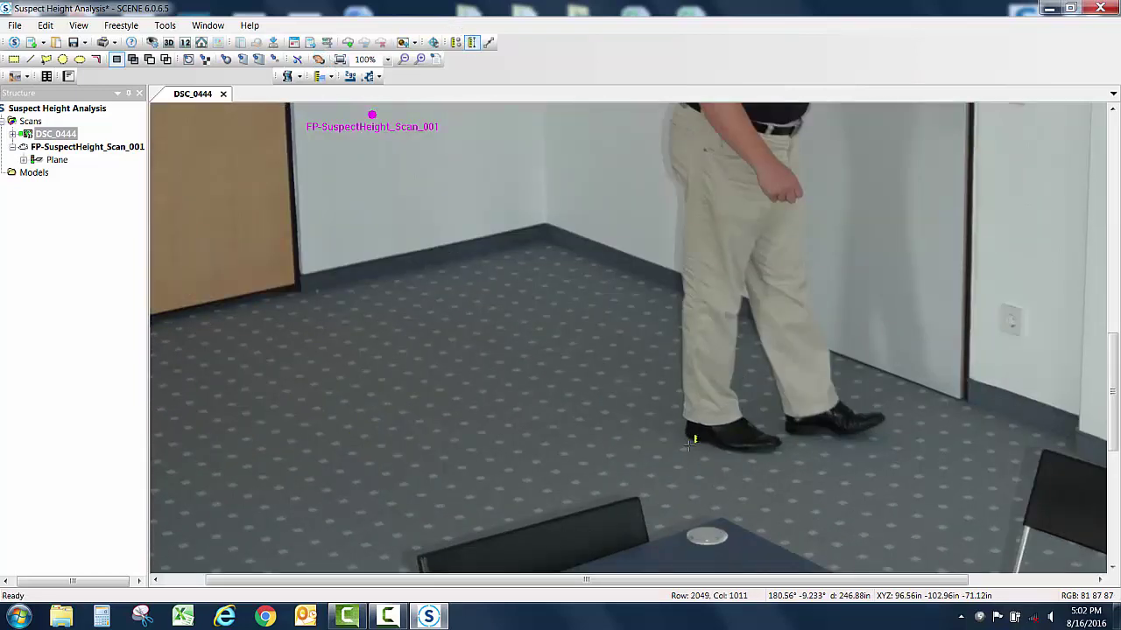
pyautogui.click(704, 442)
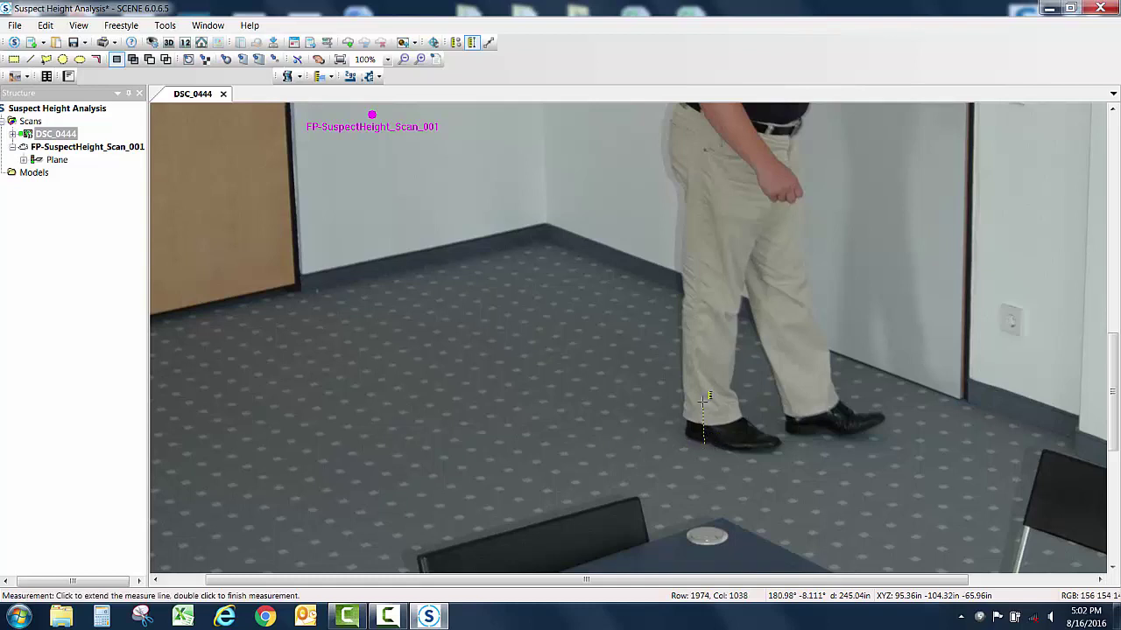
pyautogui.scroll(-4, 704, 442)
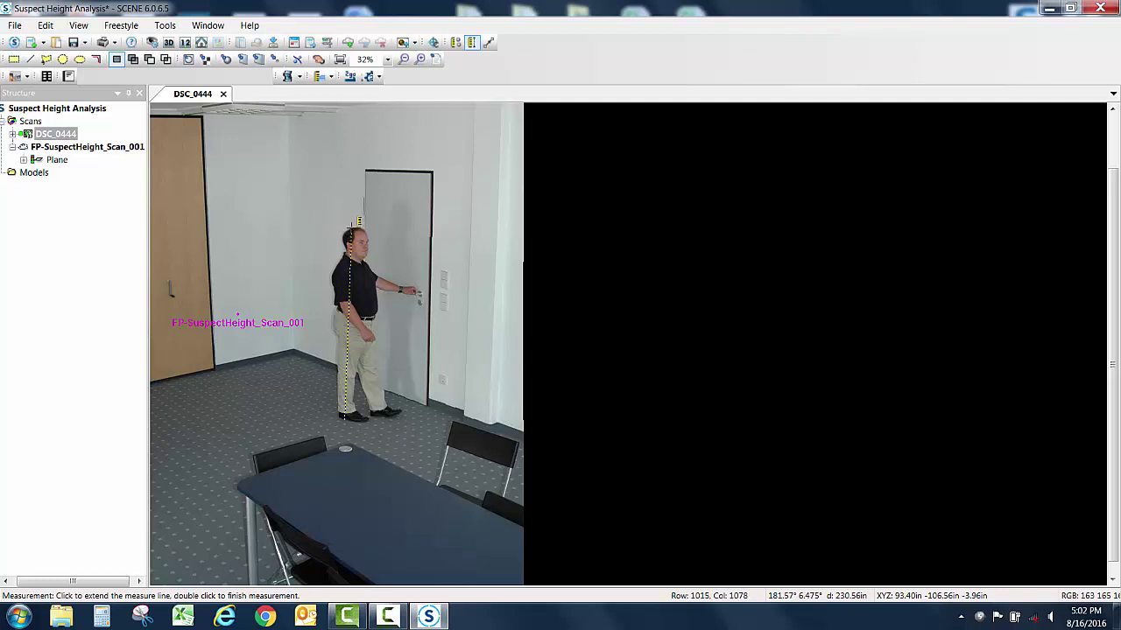
pyautogui.doubleClick(353, 229)
# Examine the overall, vertical and horizontal distances in the properties of the suspect's height measurement, and close them.
pyautogui.rightClick(375, 242)
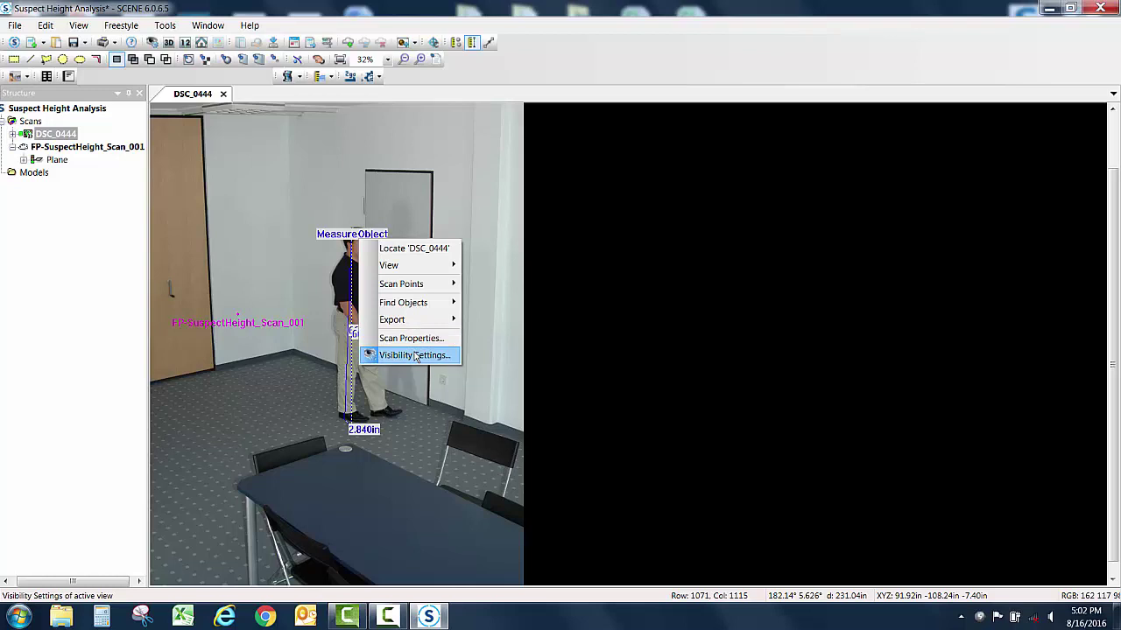
pyautogui.click(347, 234)
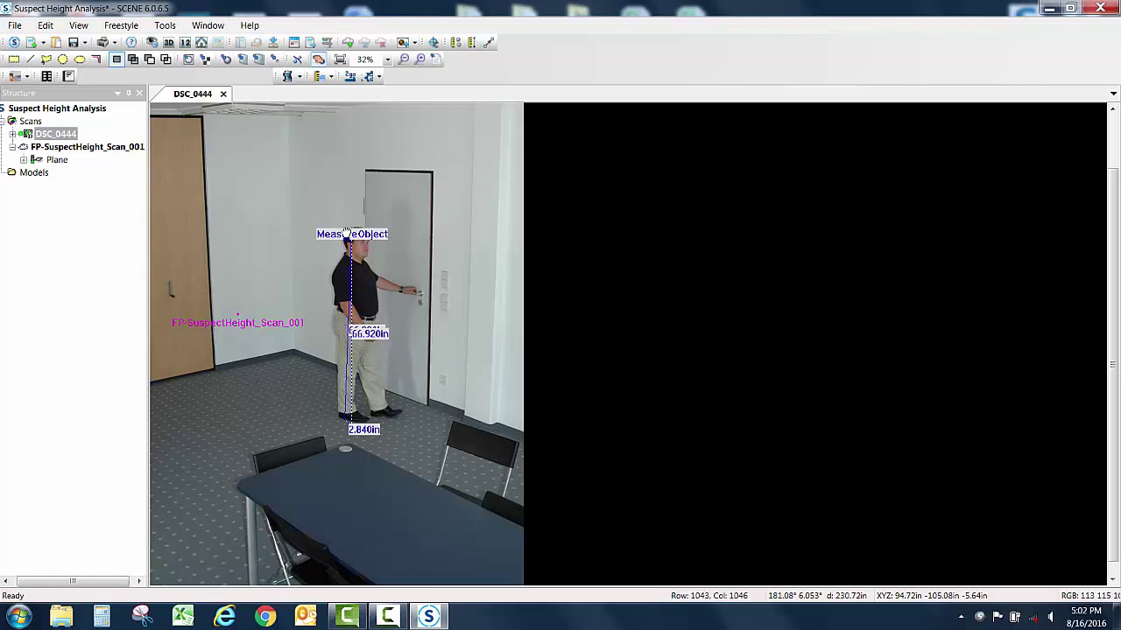
pyautogui.rightClick(347, 235)
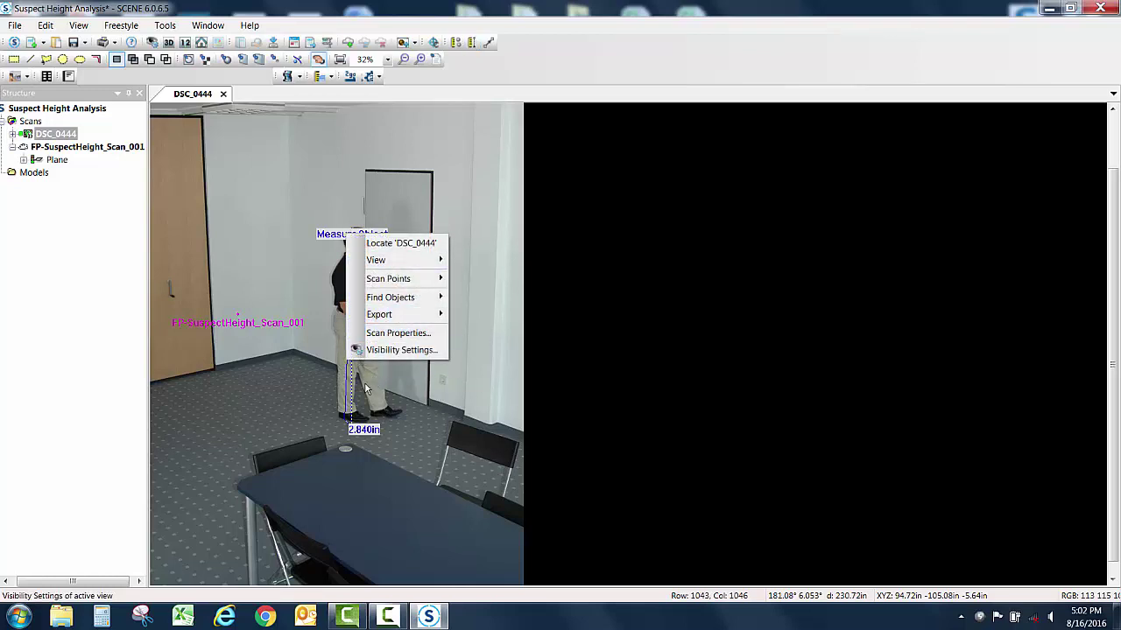
pyautogui.click(367, 429)
pyautogui.rightClick(366, 429)
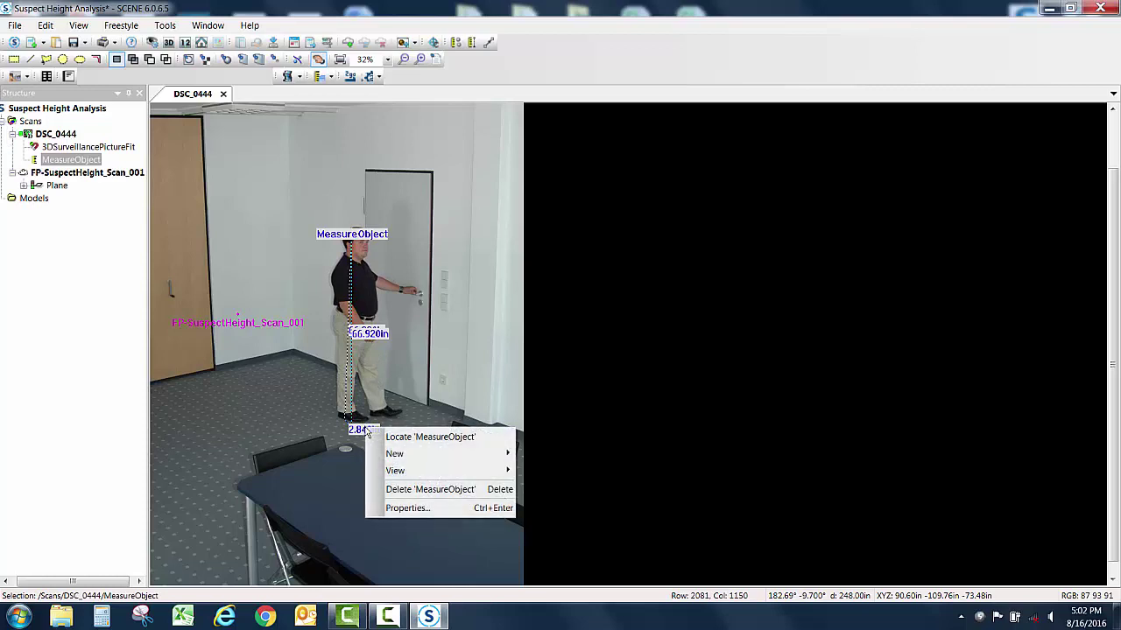
pyautogui.click(429, 510)
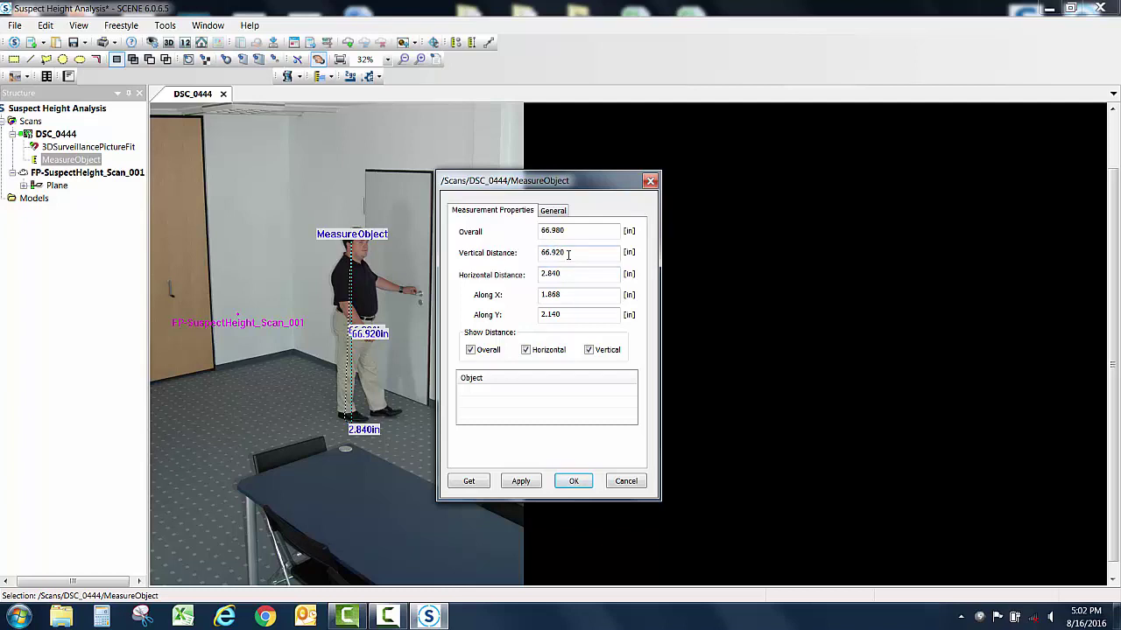
pyautogui.click(574, 481)
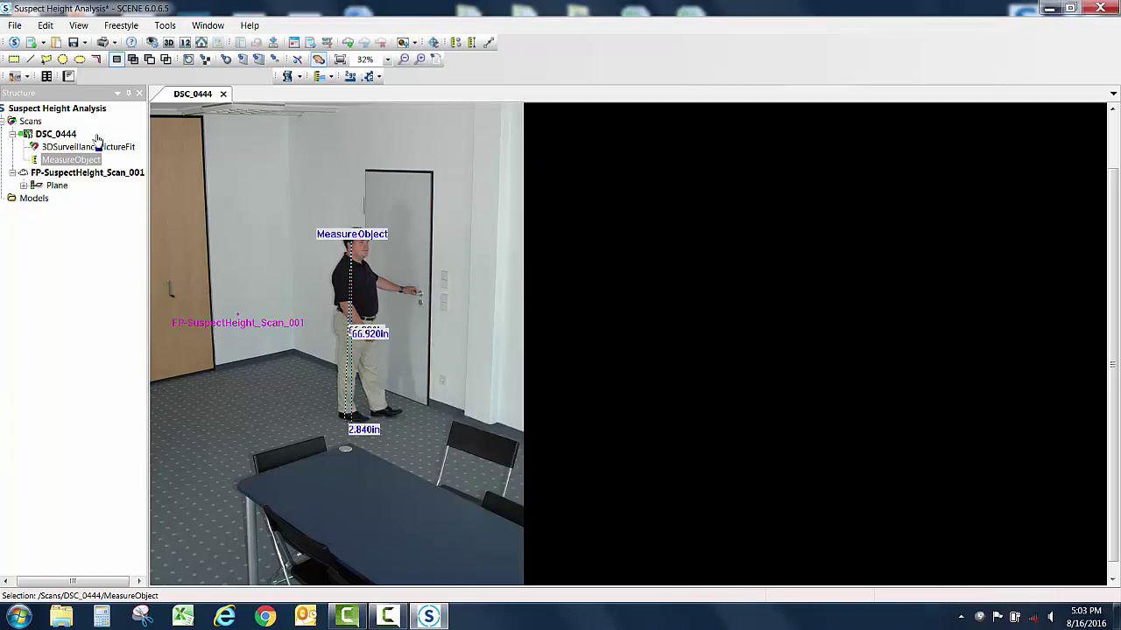
# Save the Suspect Height Analysis project with the fitted photo and the height measurement, confirming the save.
pyautogui.click(72, 43)
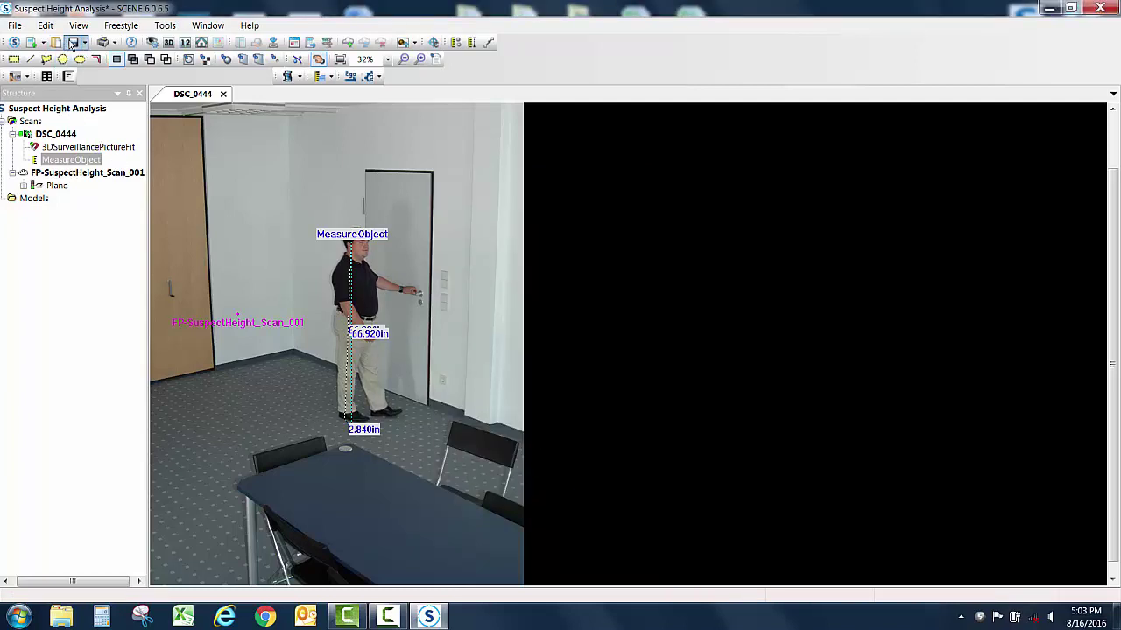
pyautogui.click(535, 371)
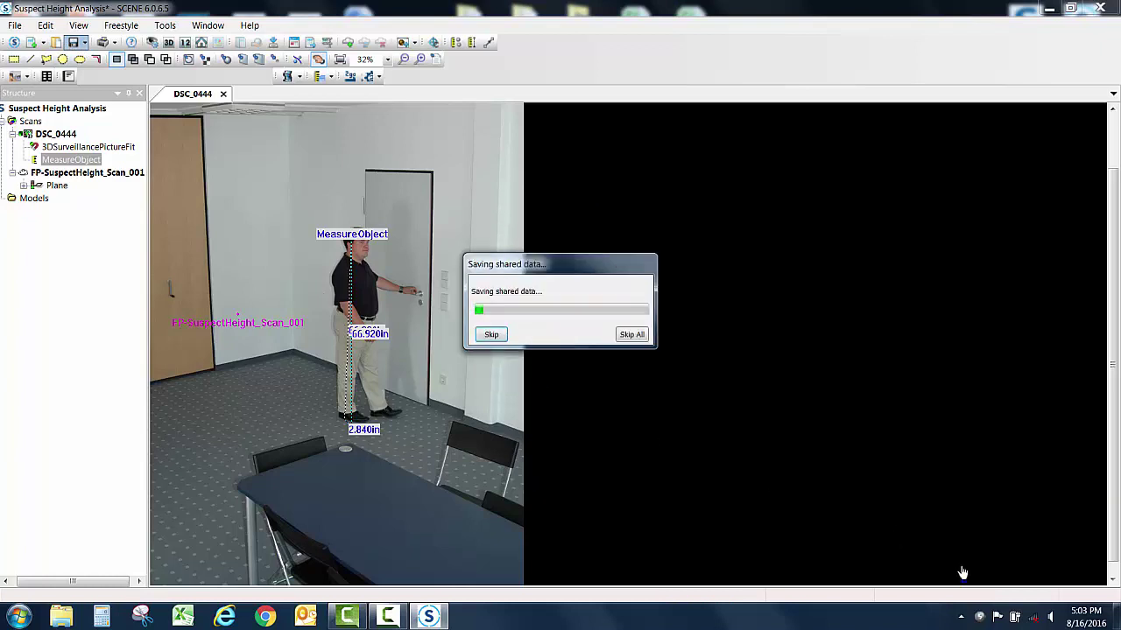